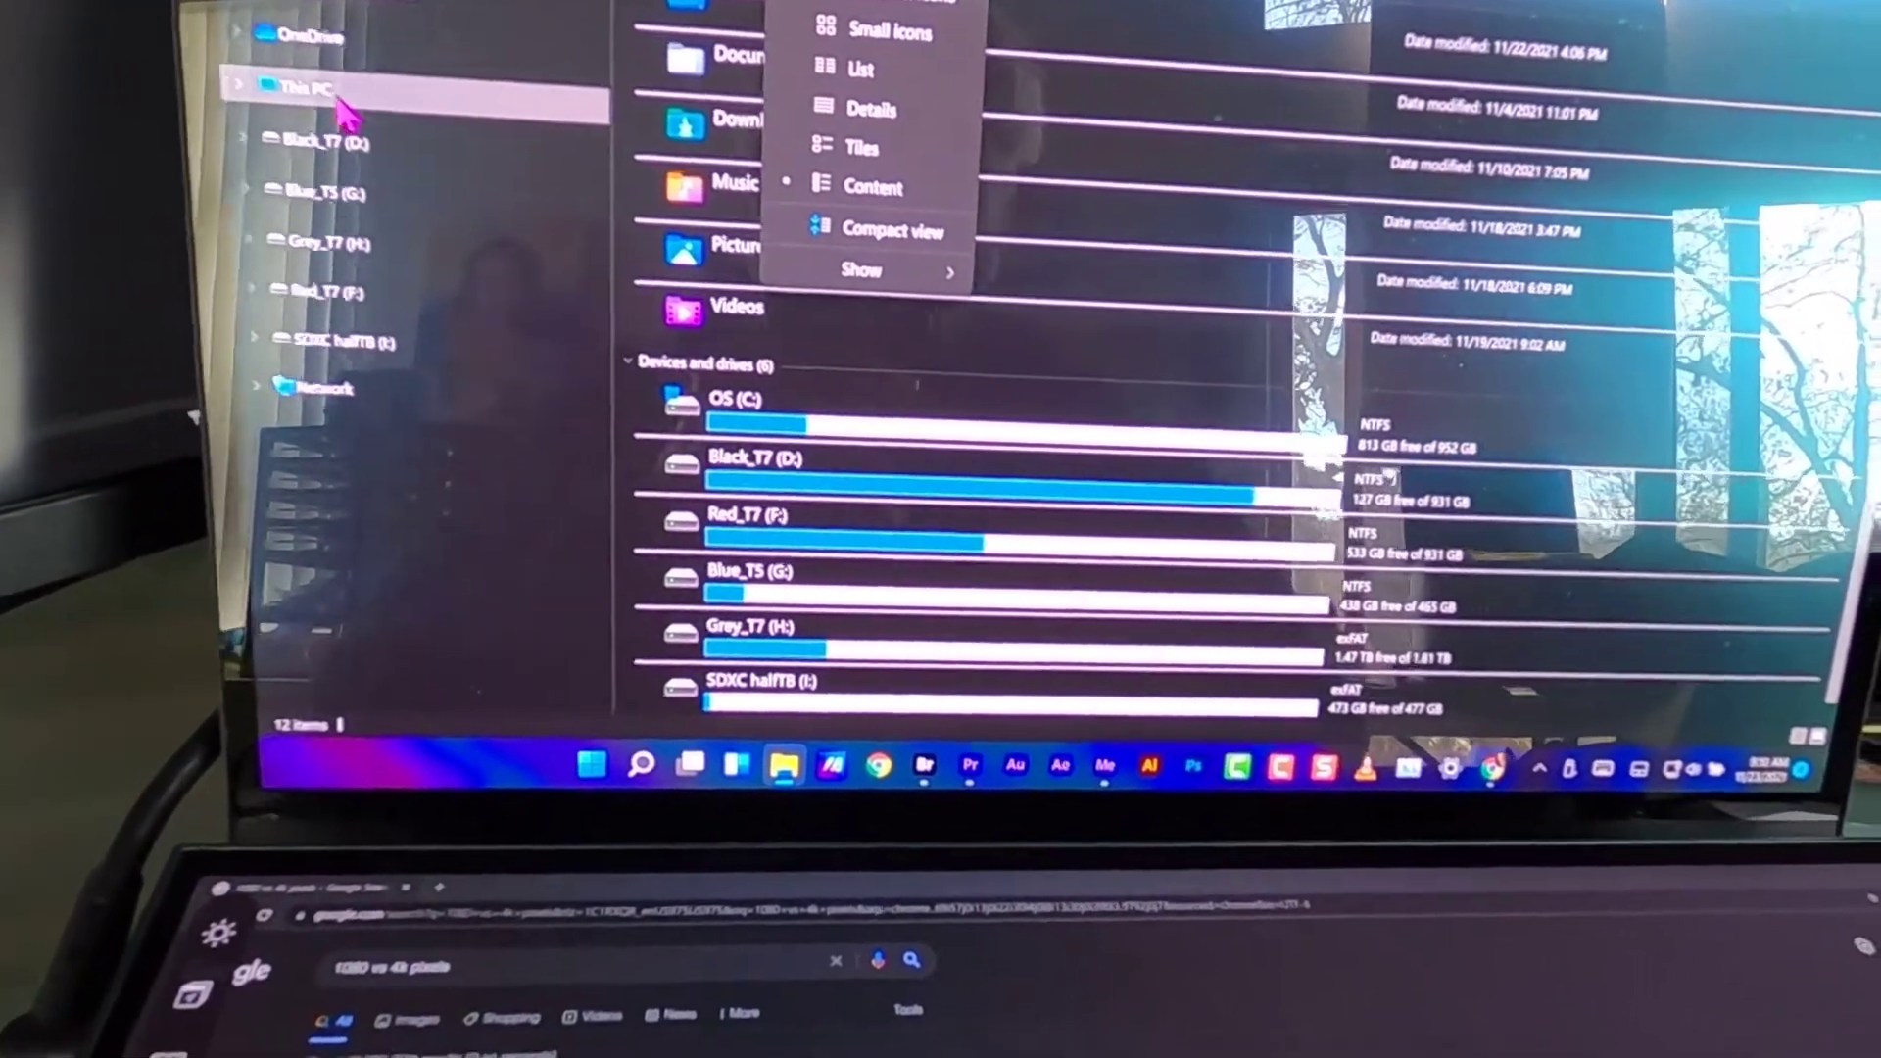
- Close the View layout options and start the screen recording
left_click(324, 98)
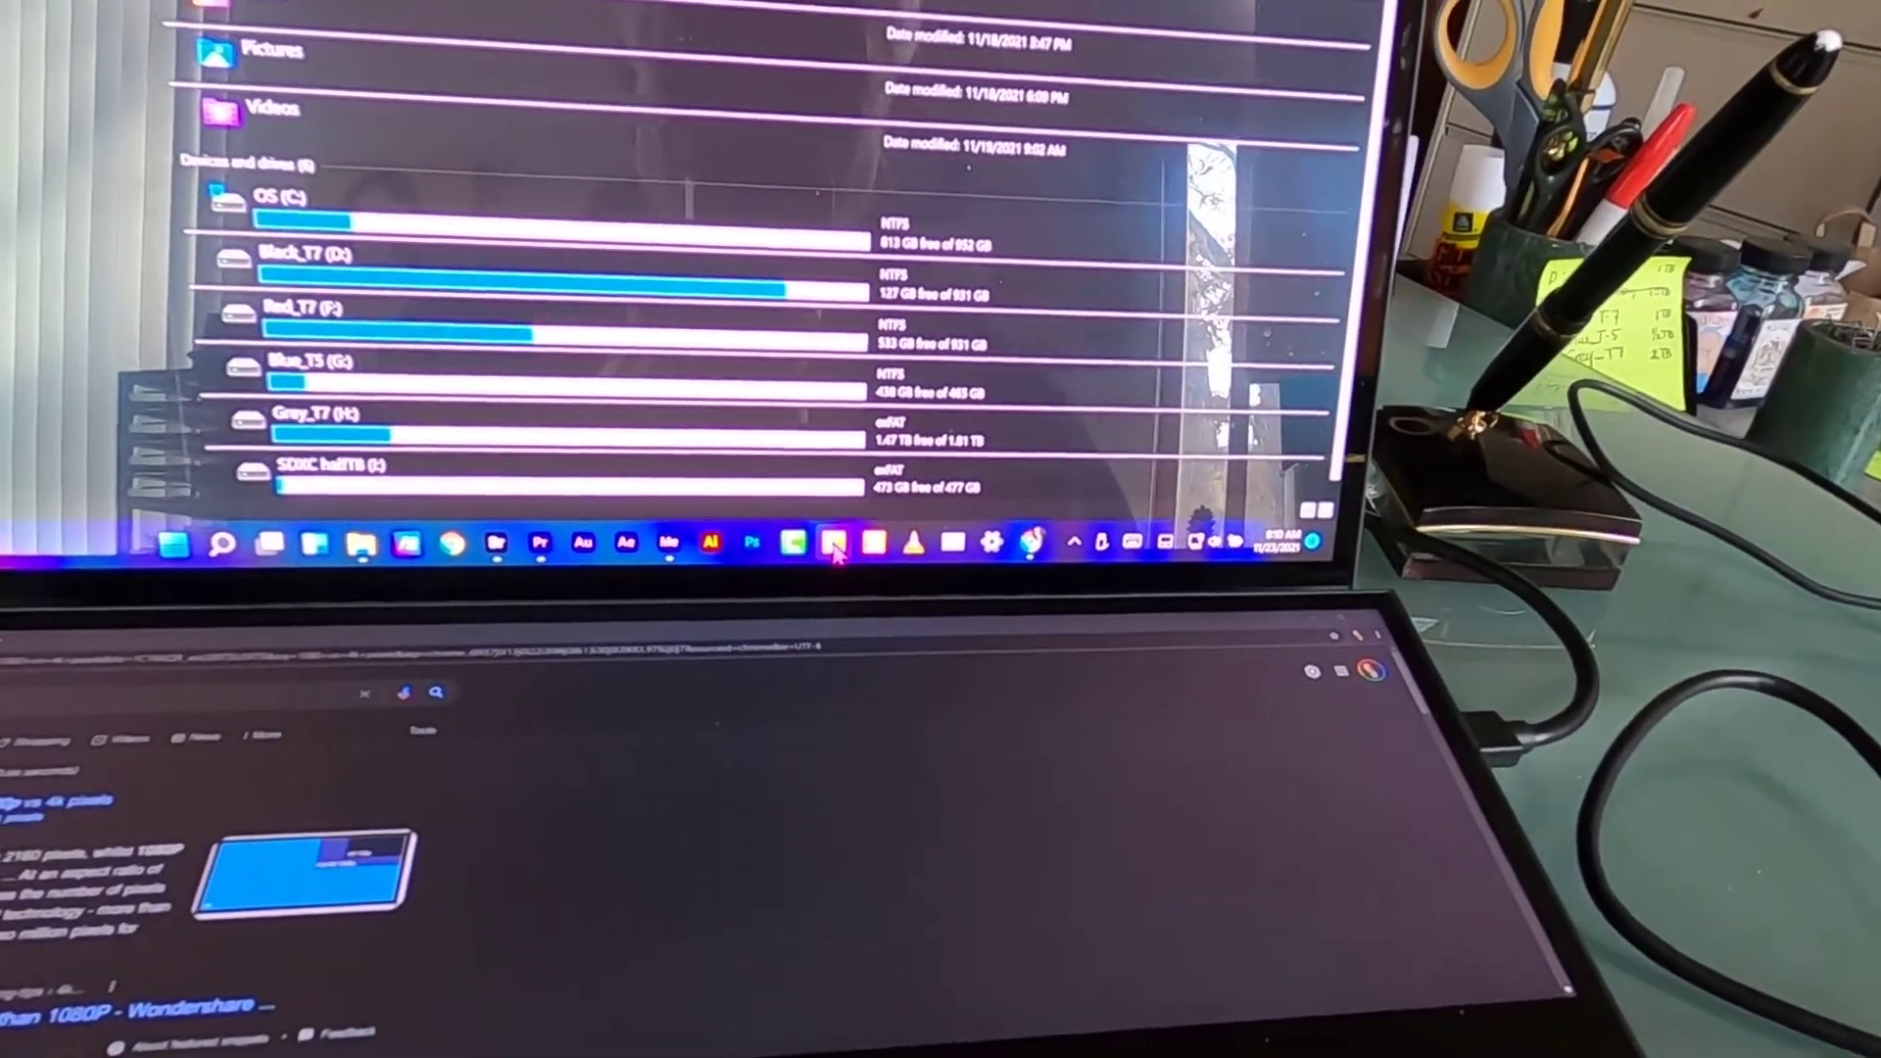
left_click(833, 545)
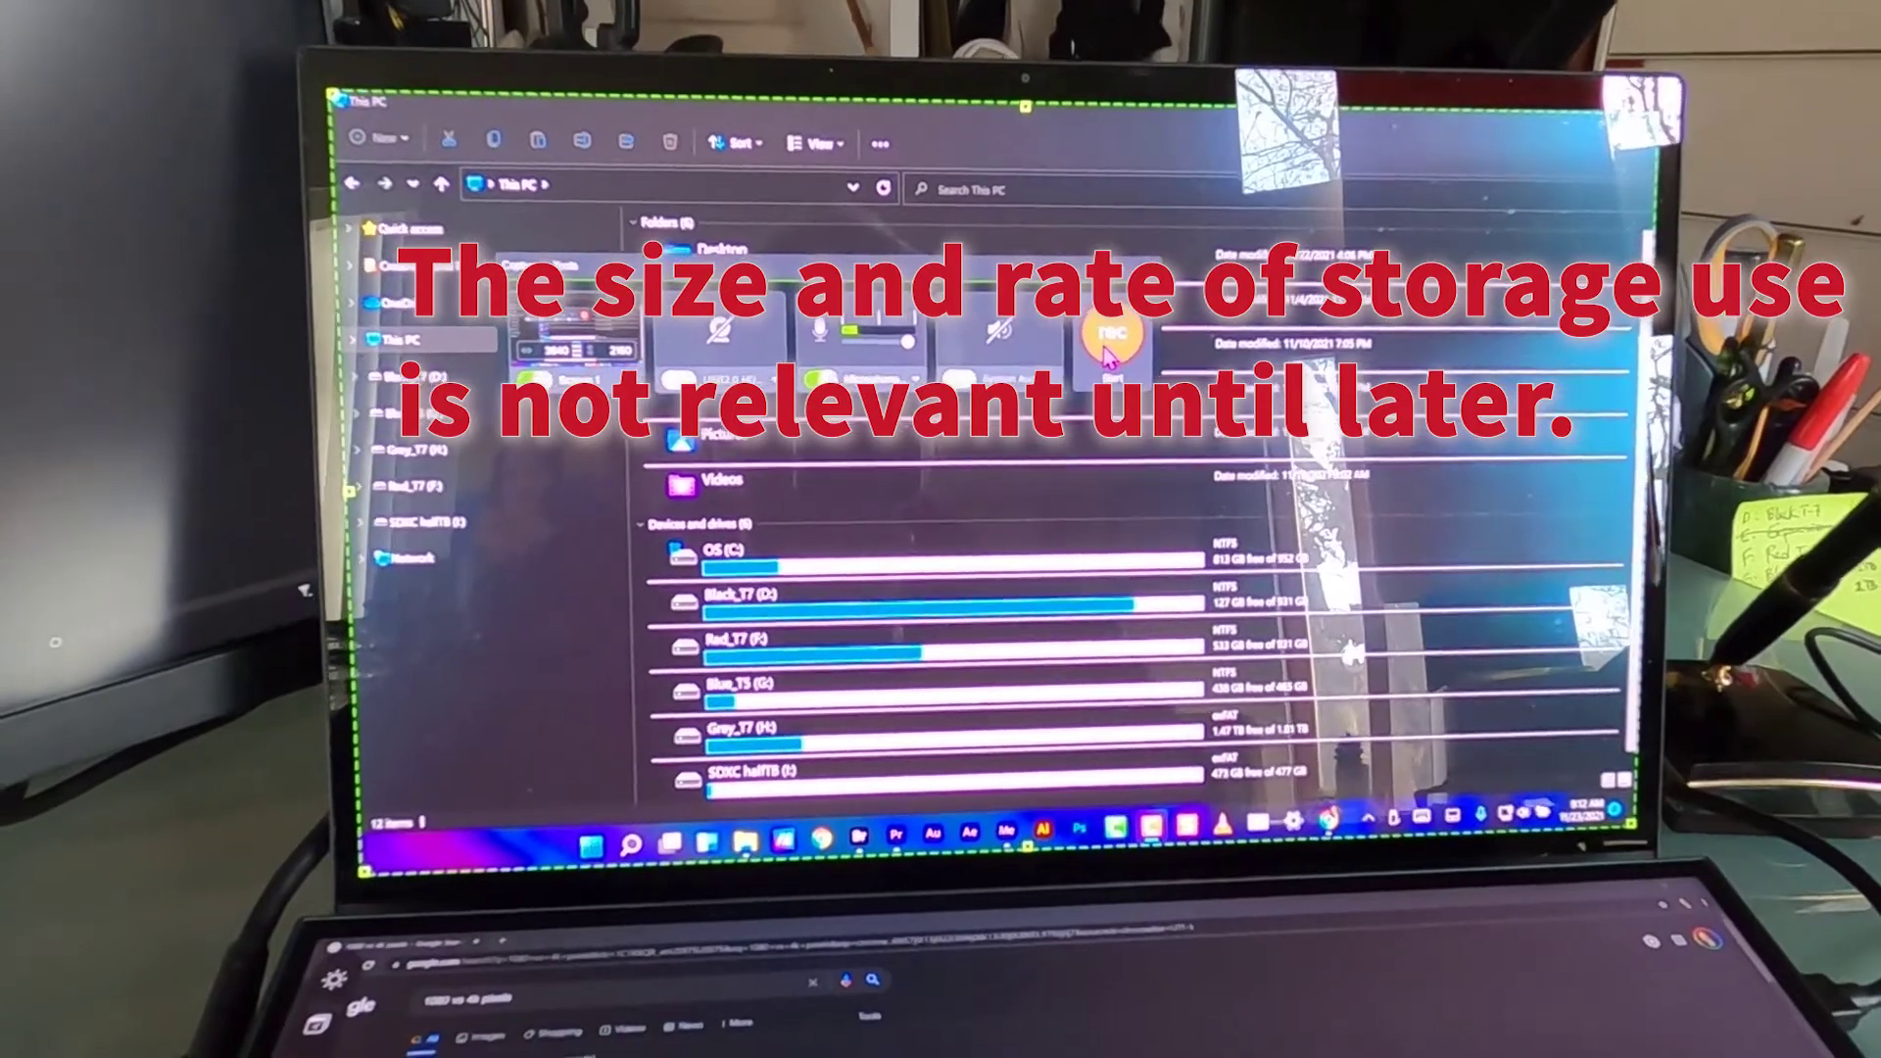
left_click(1110, 345)
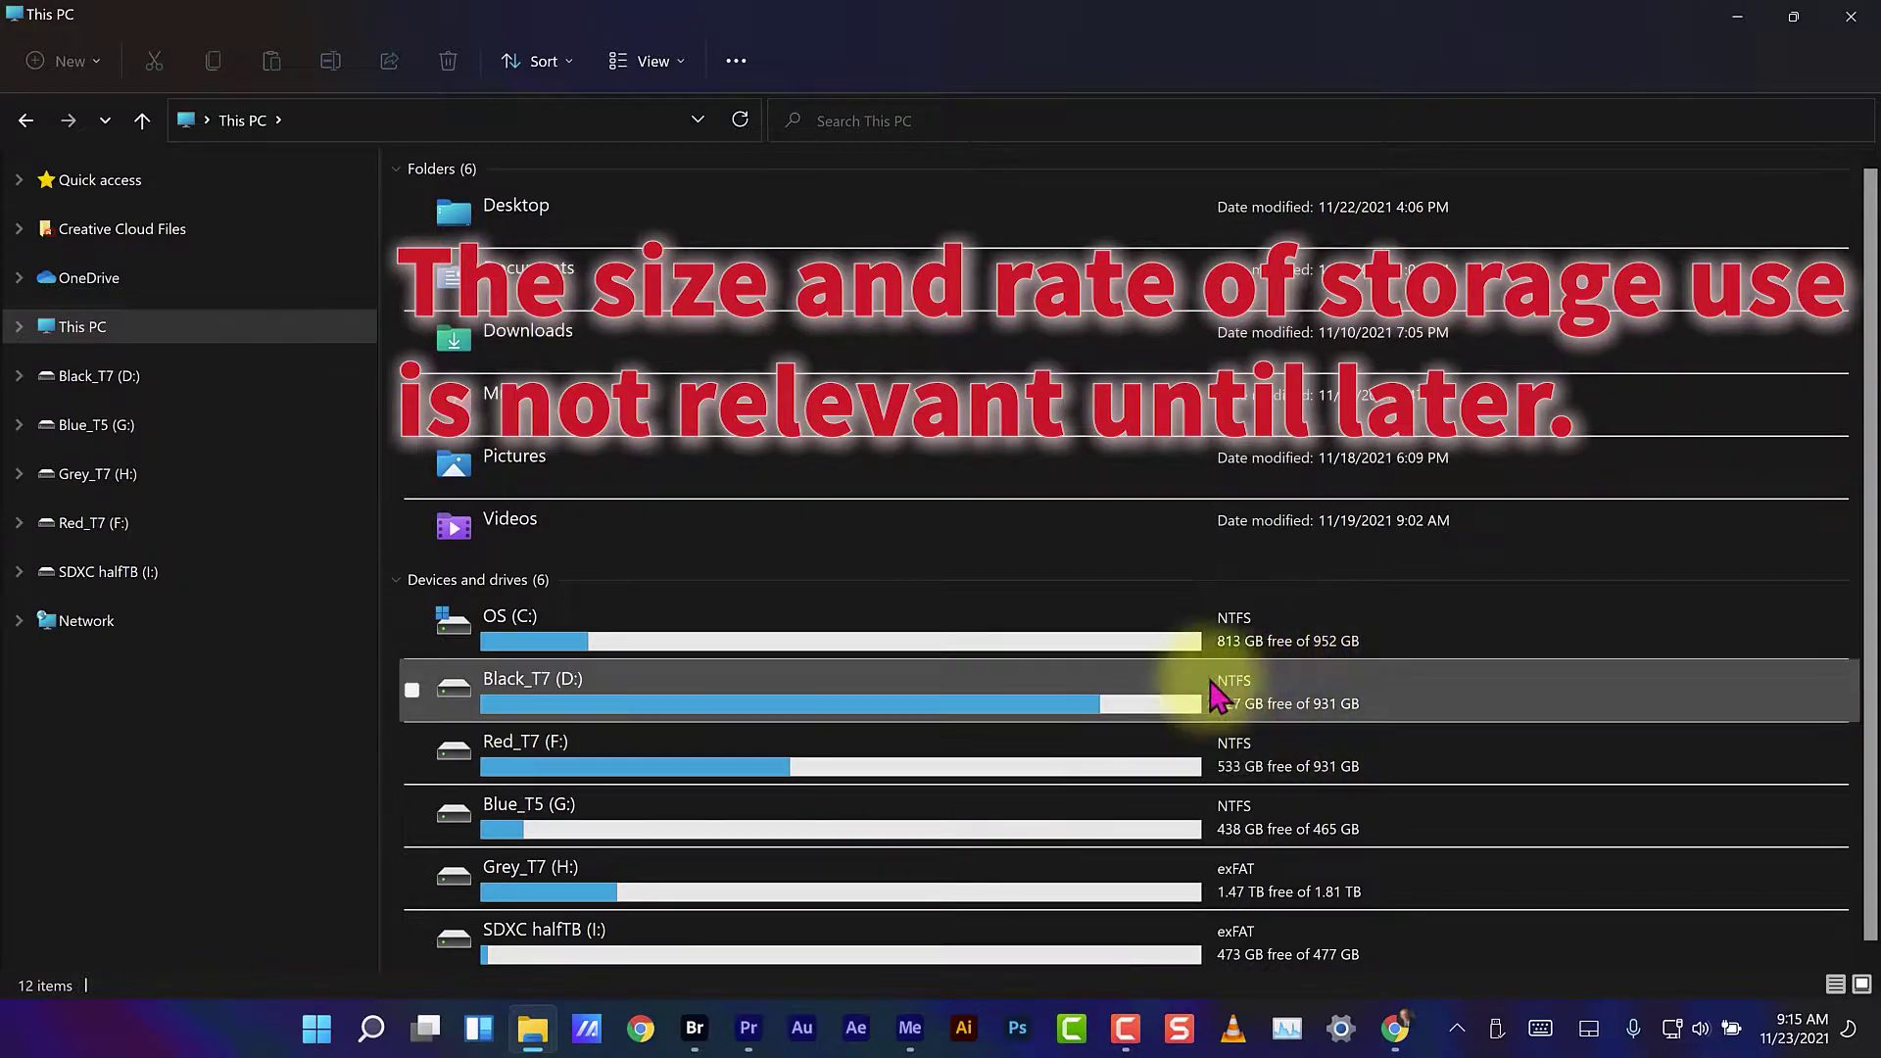
double_click(455, 676)
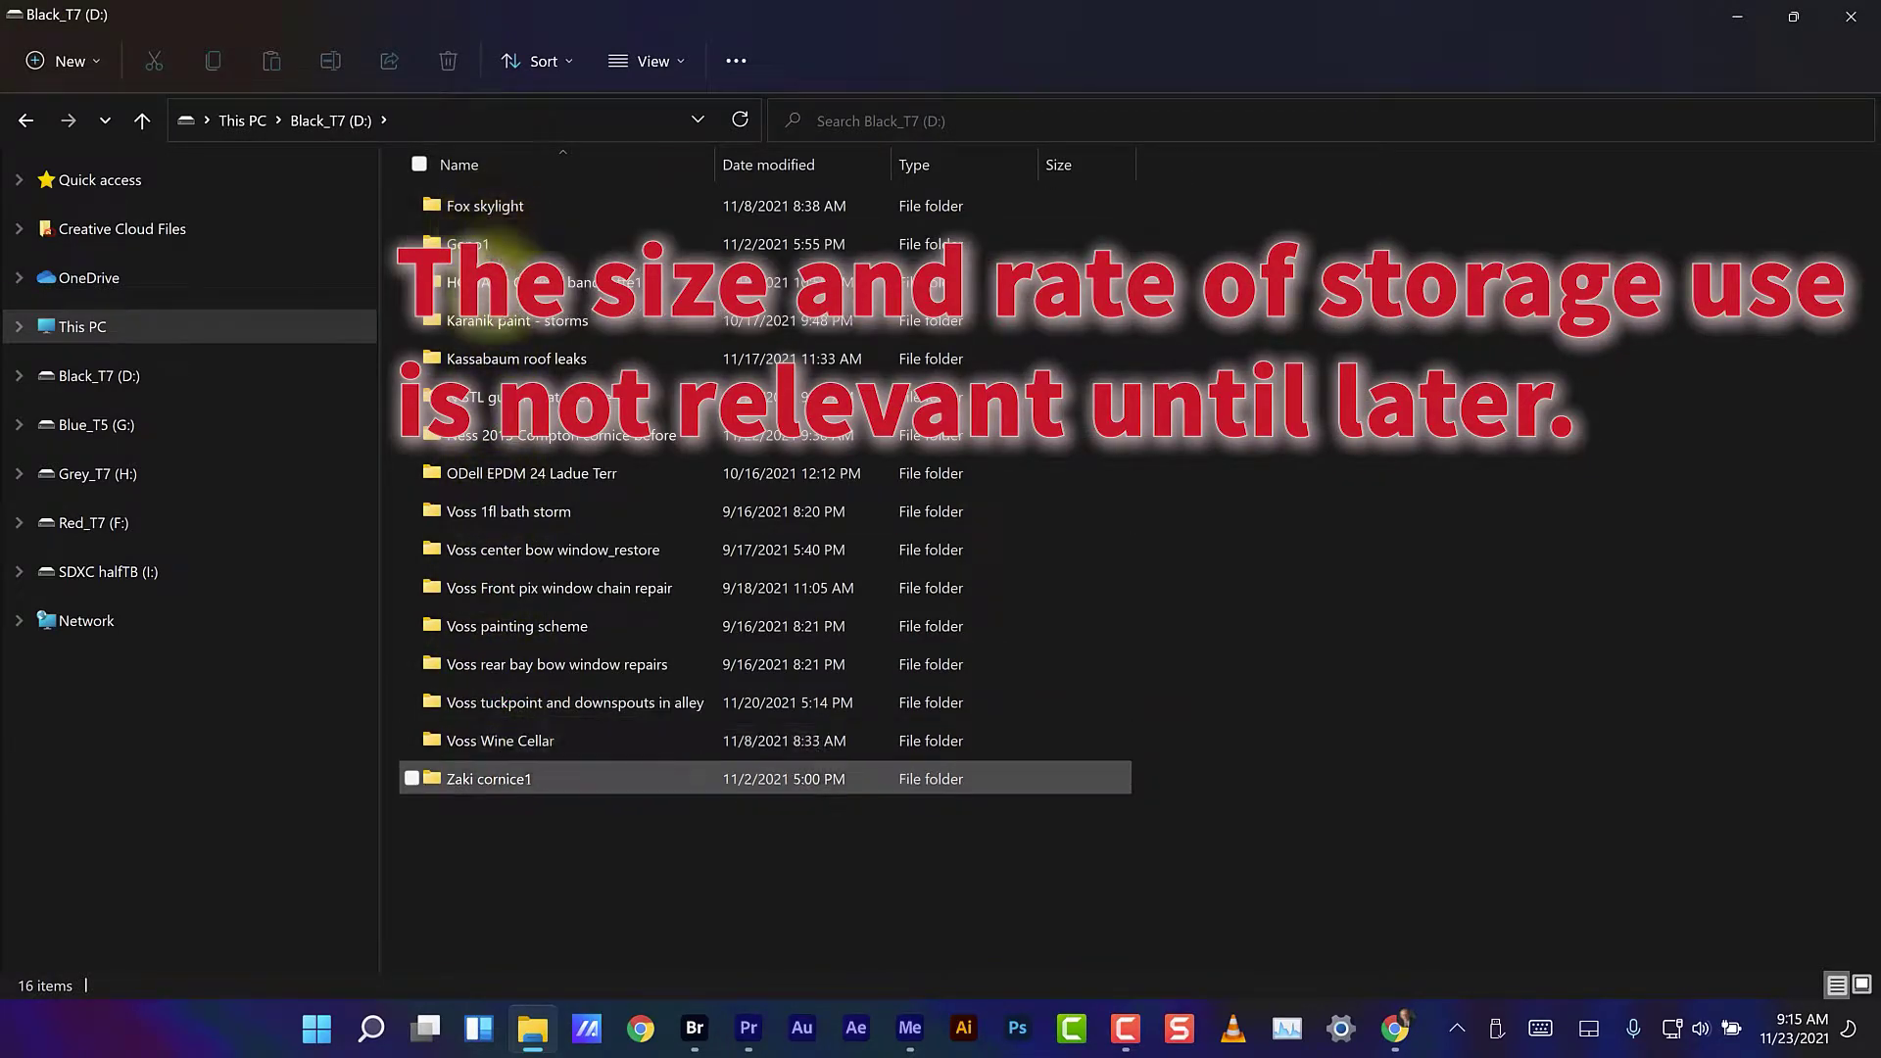
- Select the Geno1 project folder and check the sizes of the other Black_T7 (D:) project folders
mouse_move(506, 782)
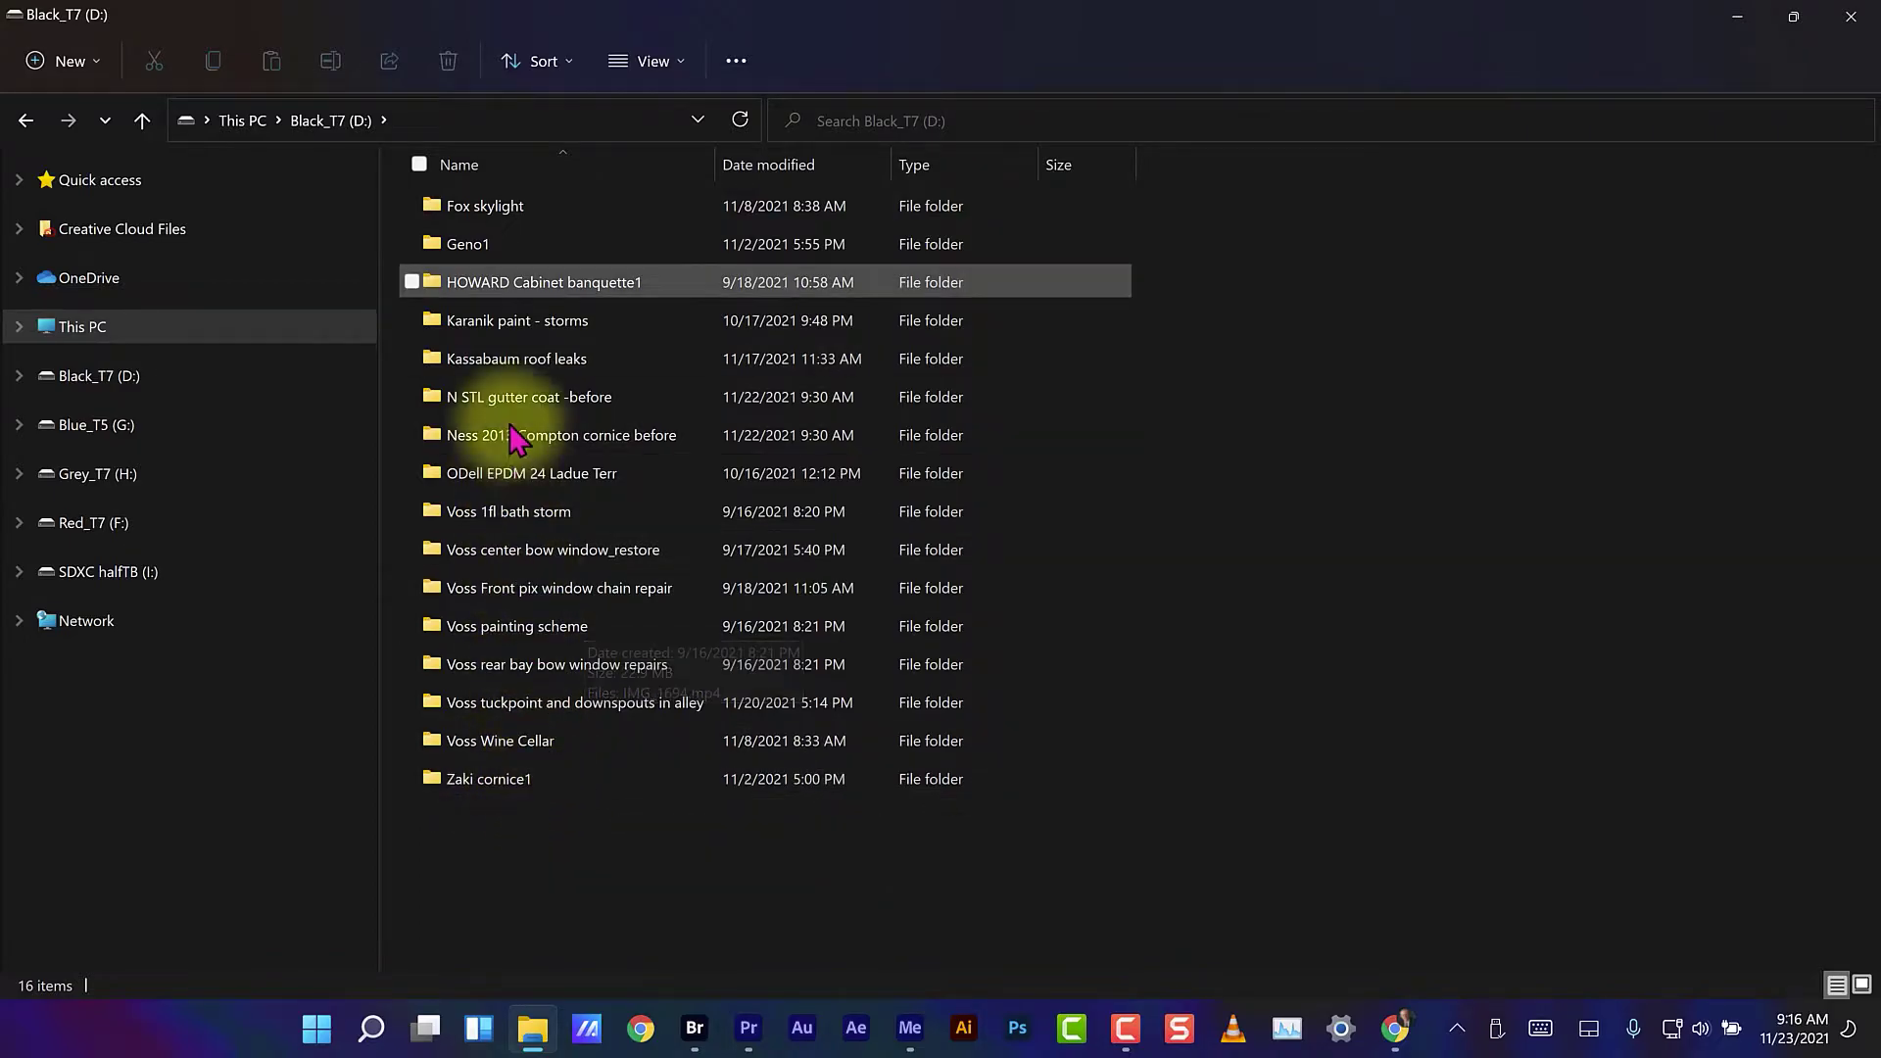
left_click(502, 247)
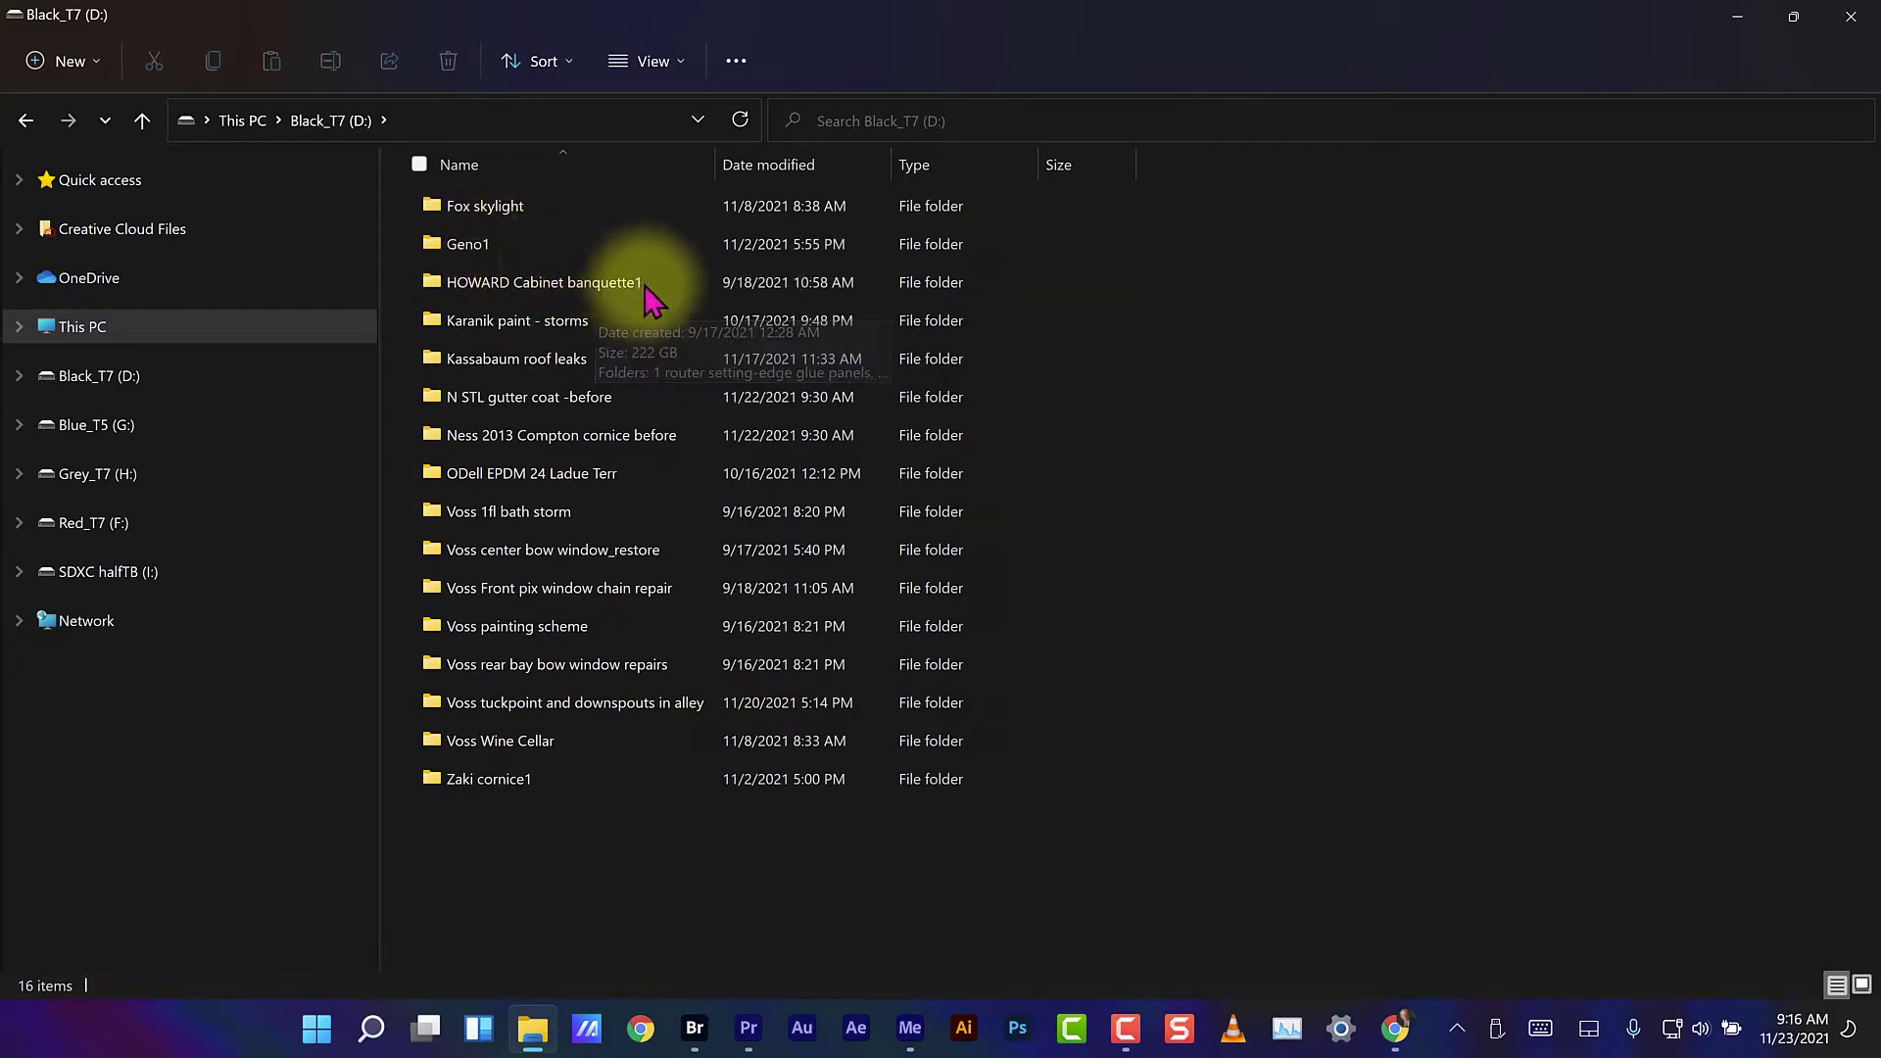
mouse_move(647, 296)
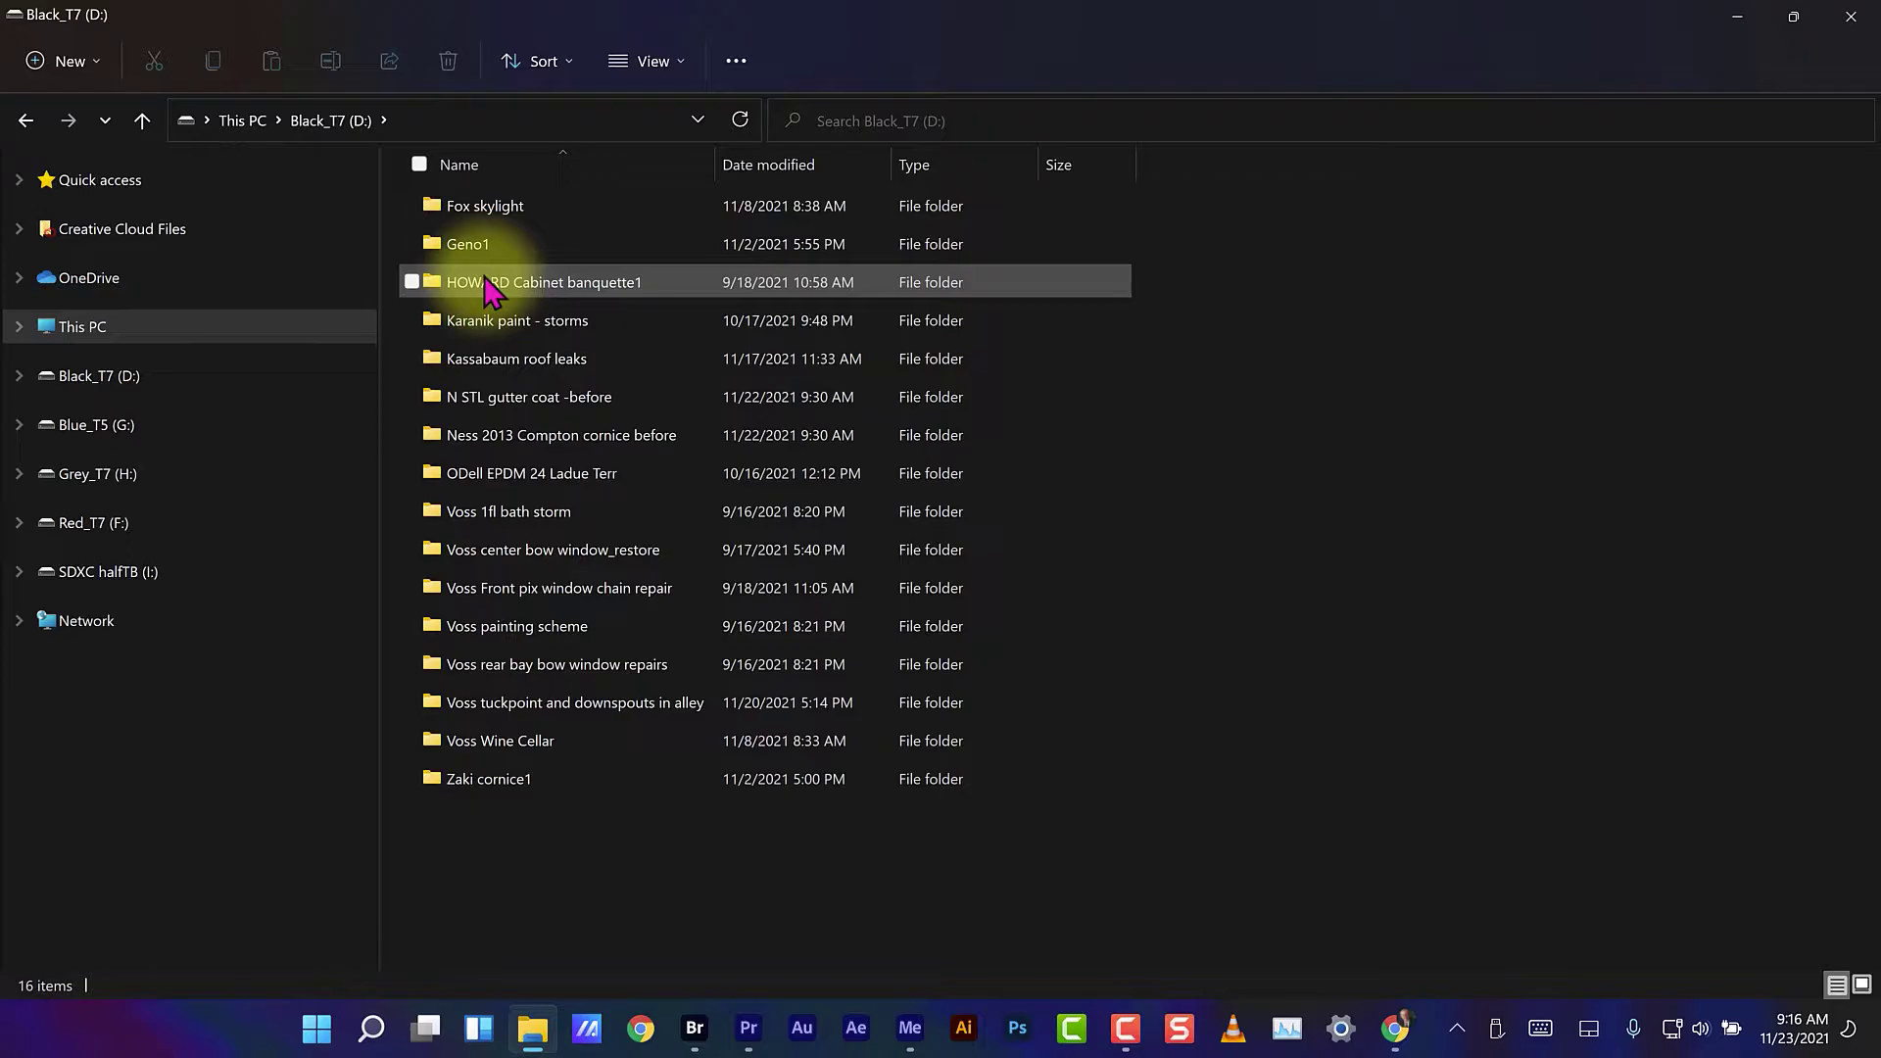
mouse_move(465, 252)
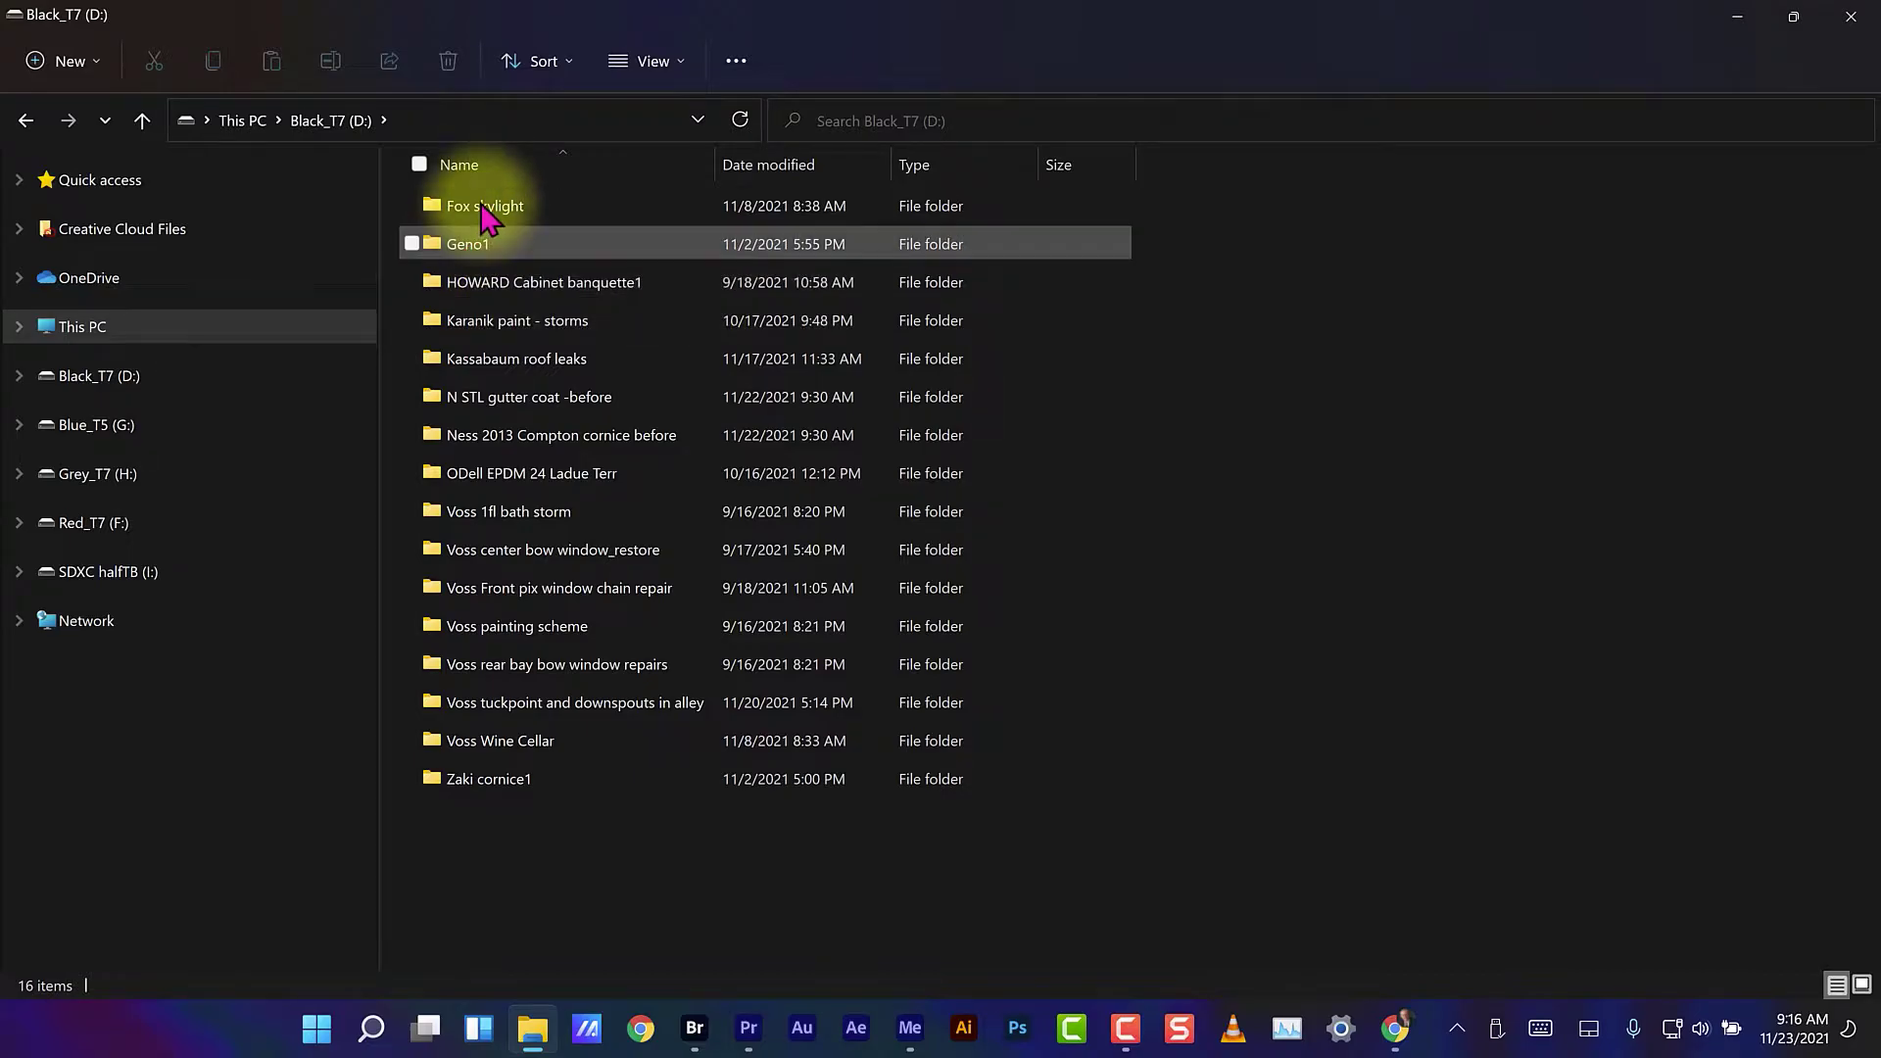
mouse_move(482, 207)
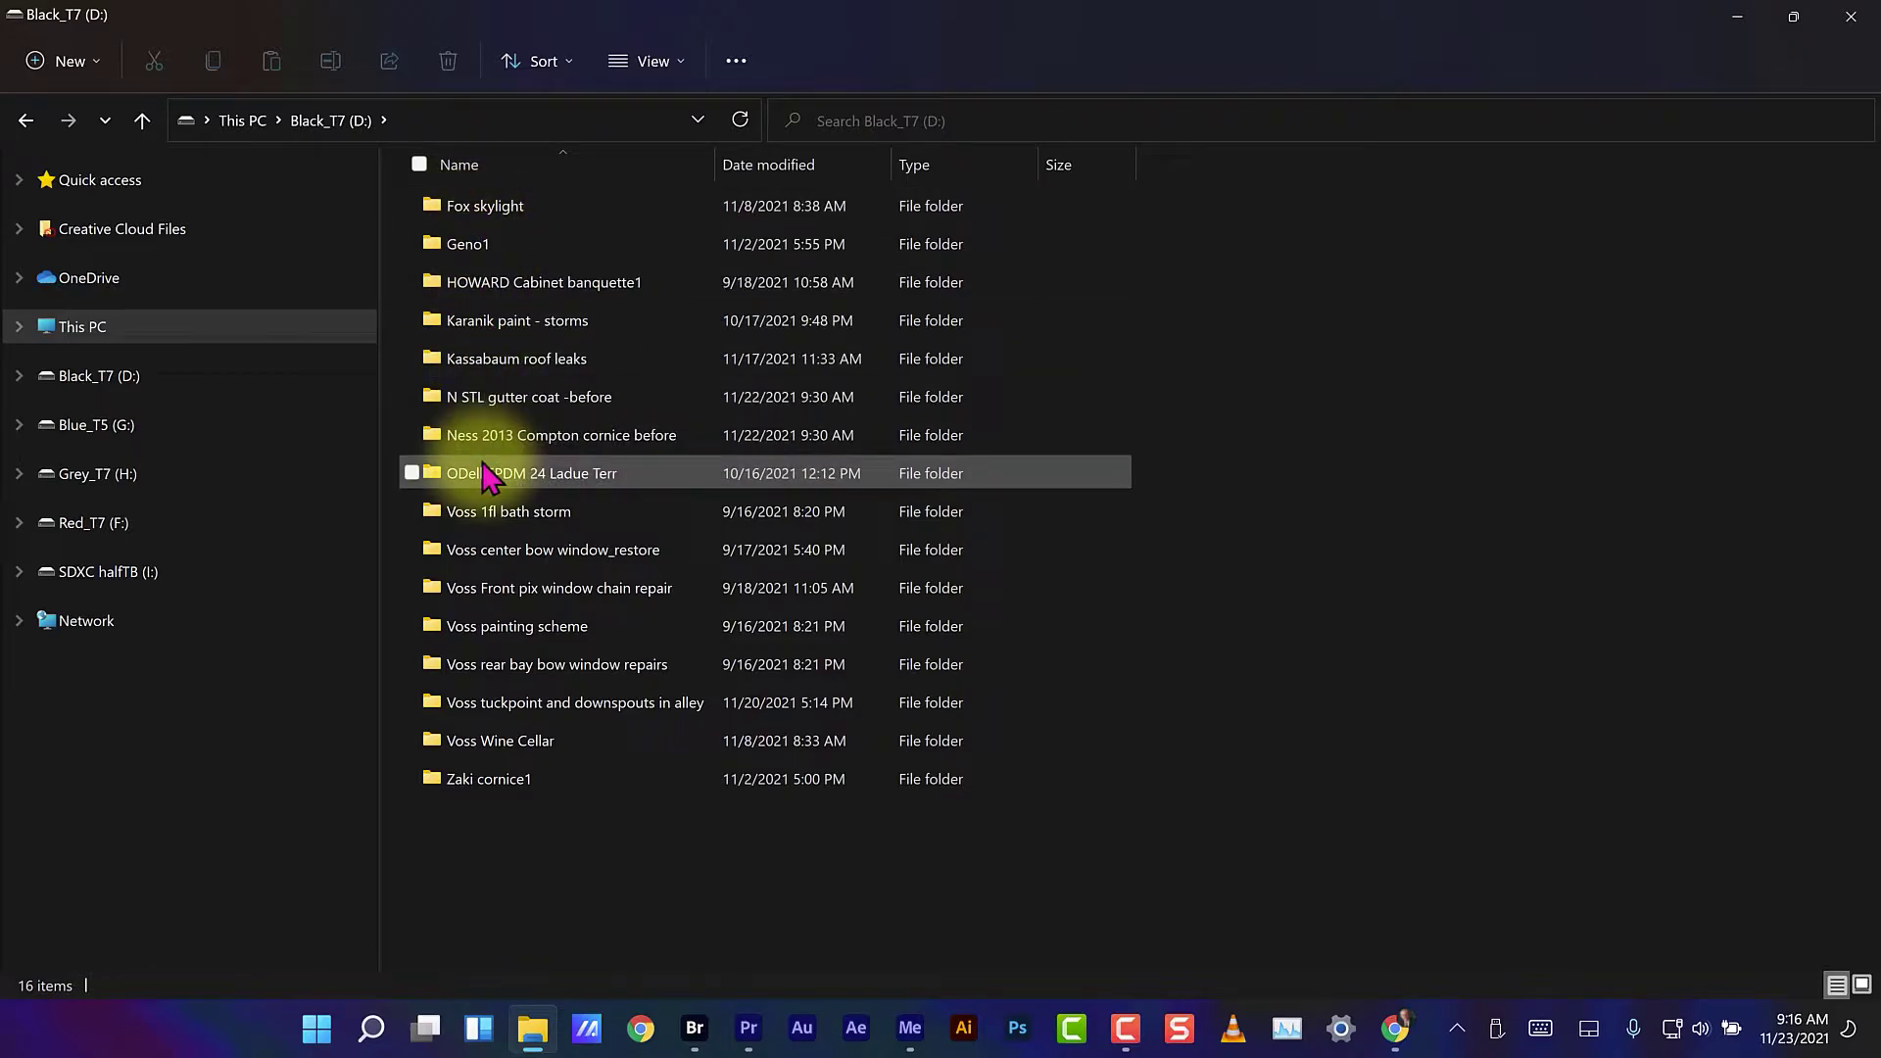
mouse_move(473, 520)
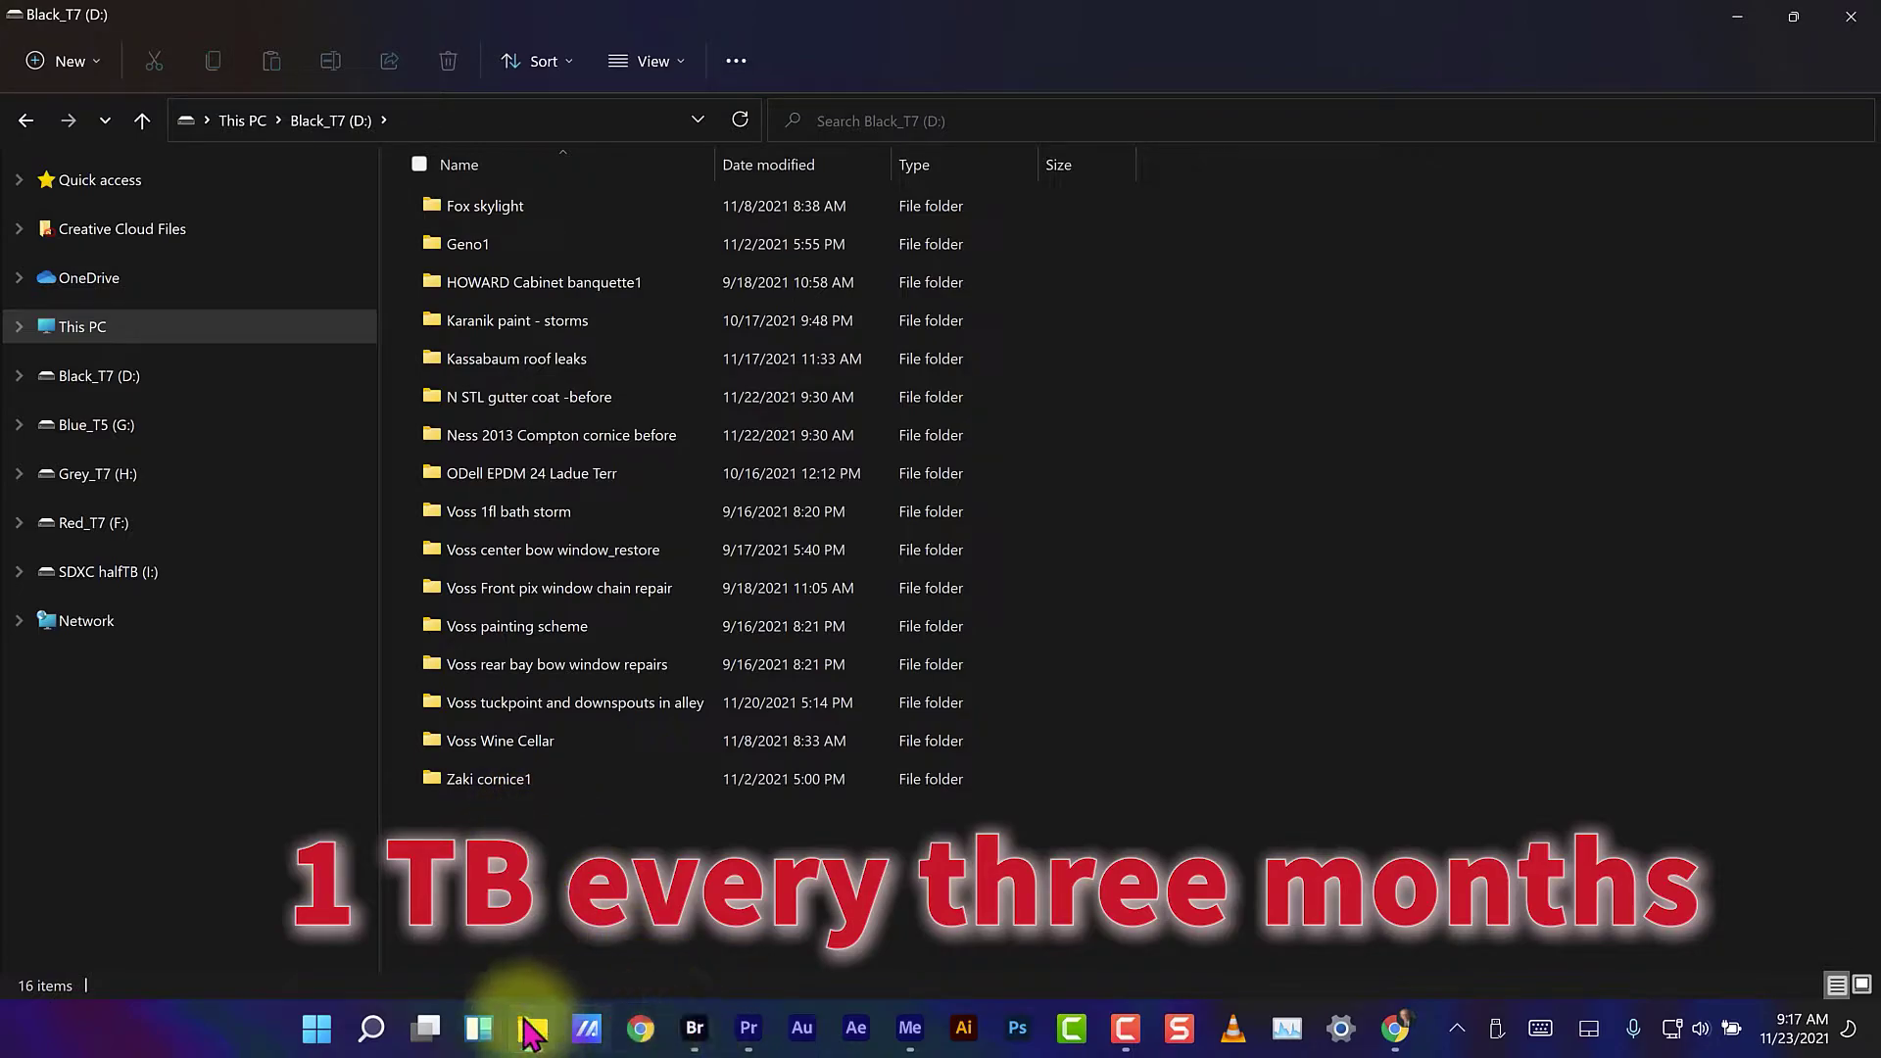
- Maximize Bridge and open SDXC halfTB (I:) > DCIM > 100GOPRO
left_click(695, 1029)
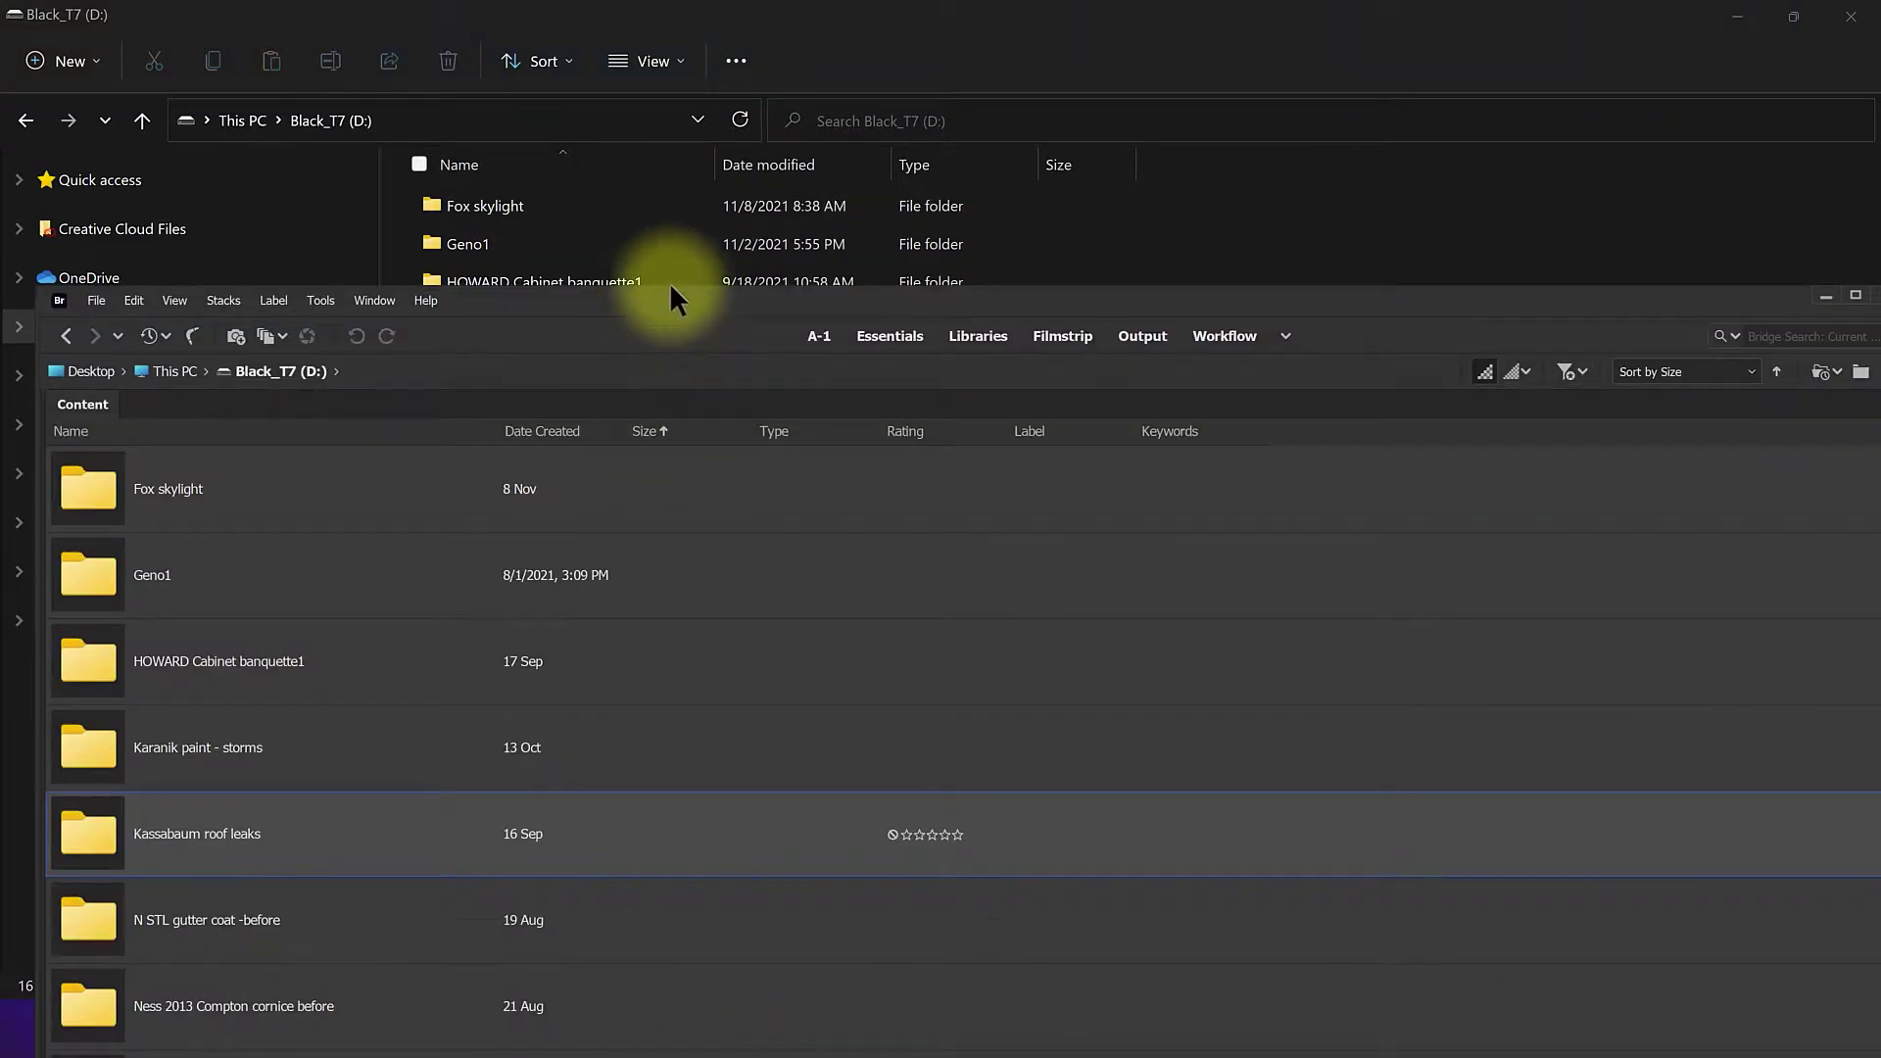
left_click_drag(669, 289, 683, 98)
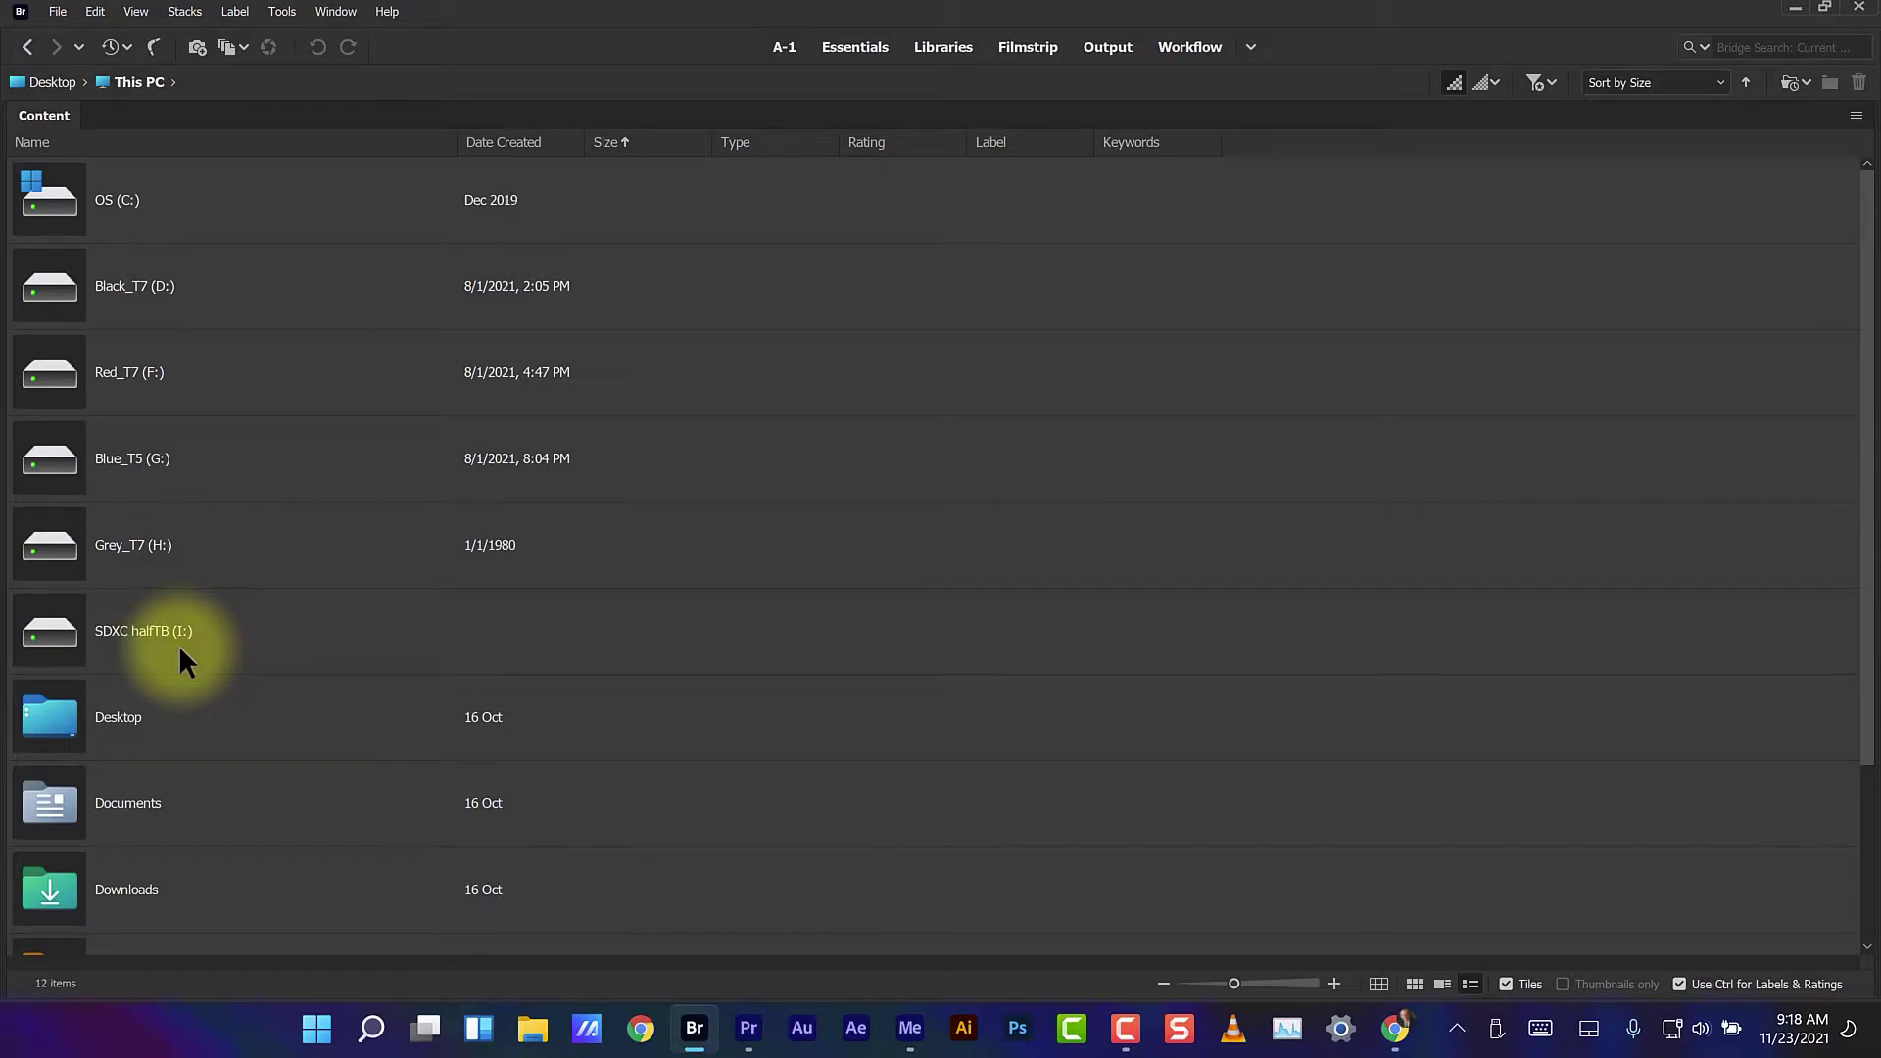
double_click(74, 638)
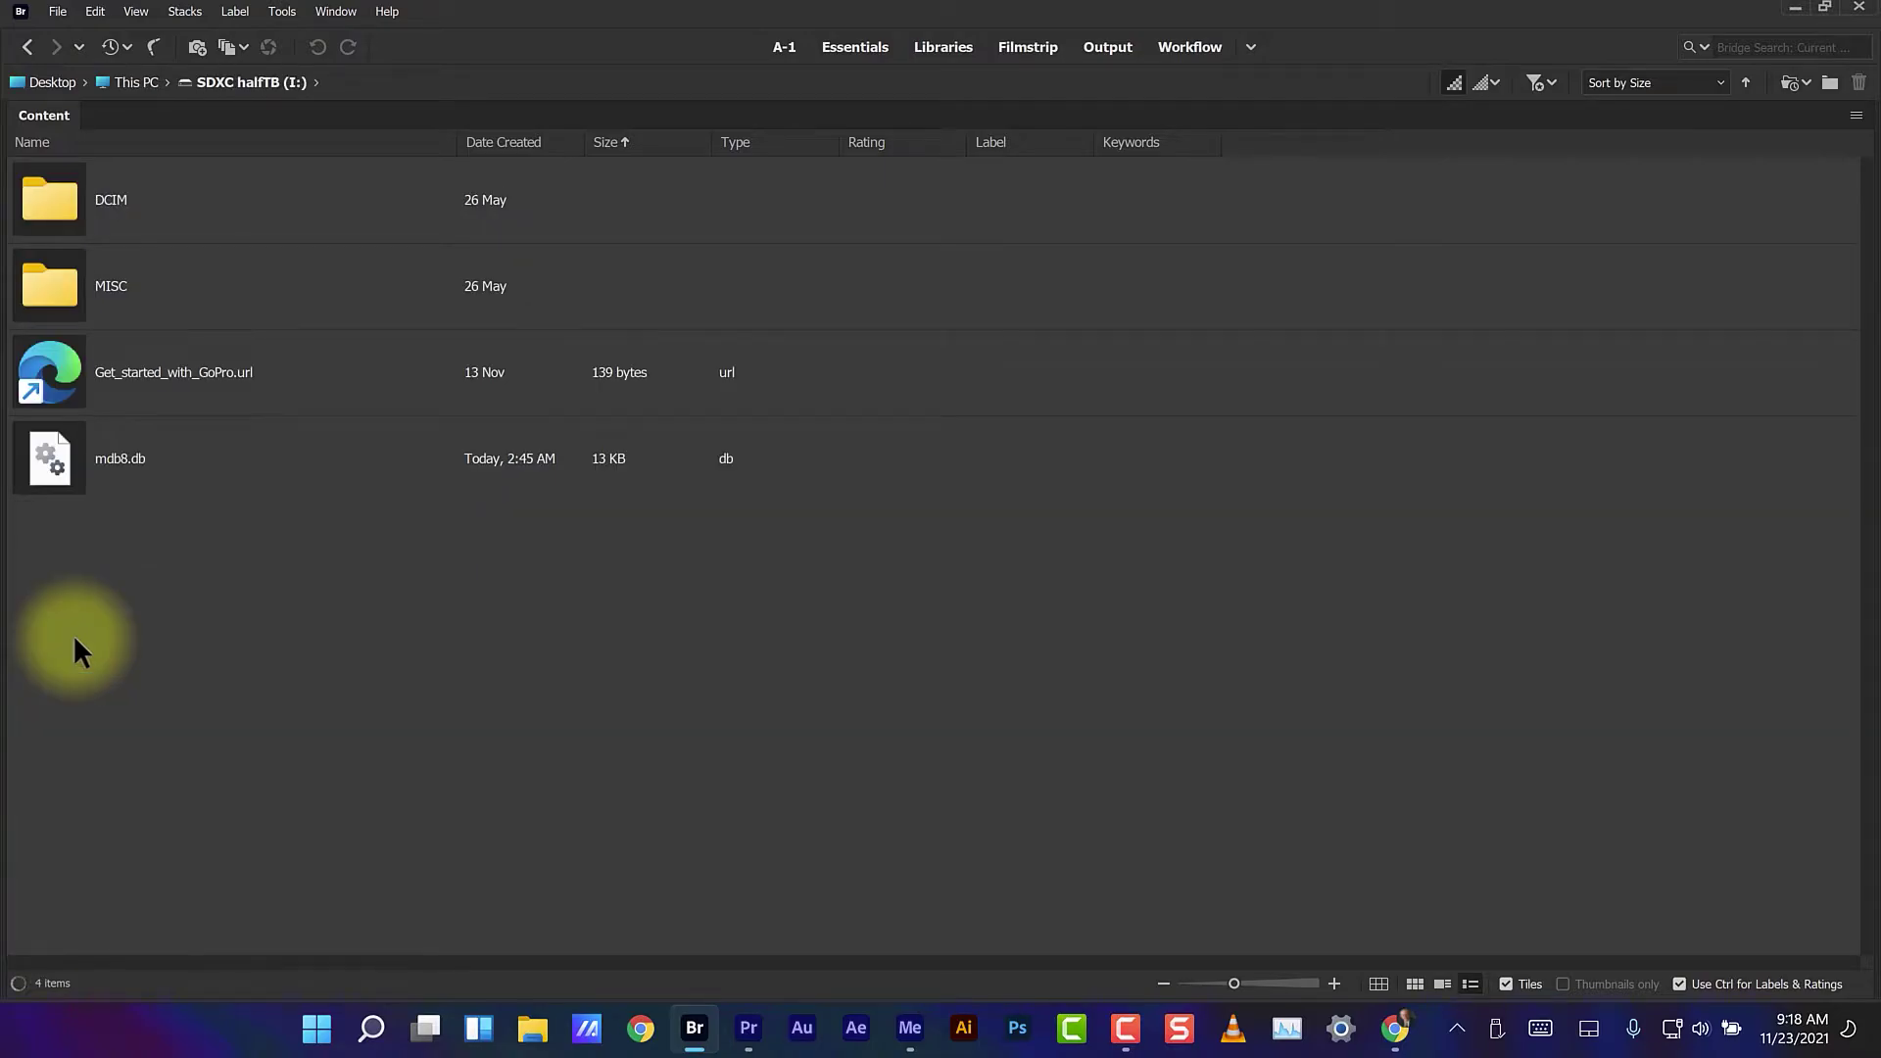
left_click(52, 224)
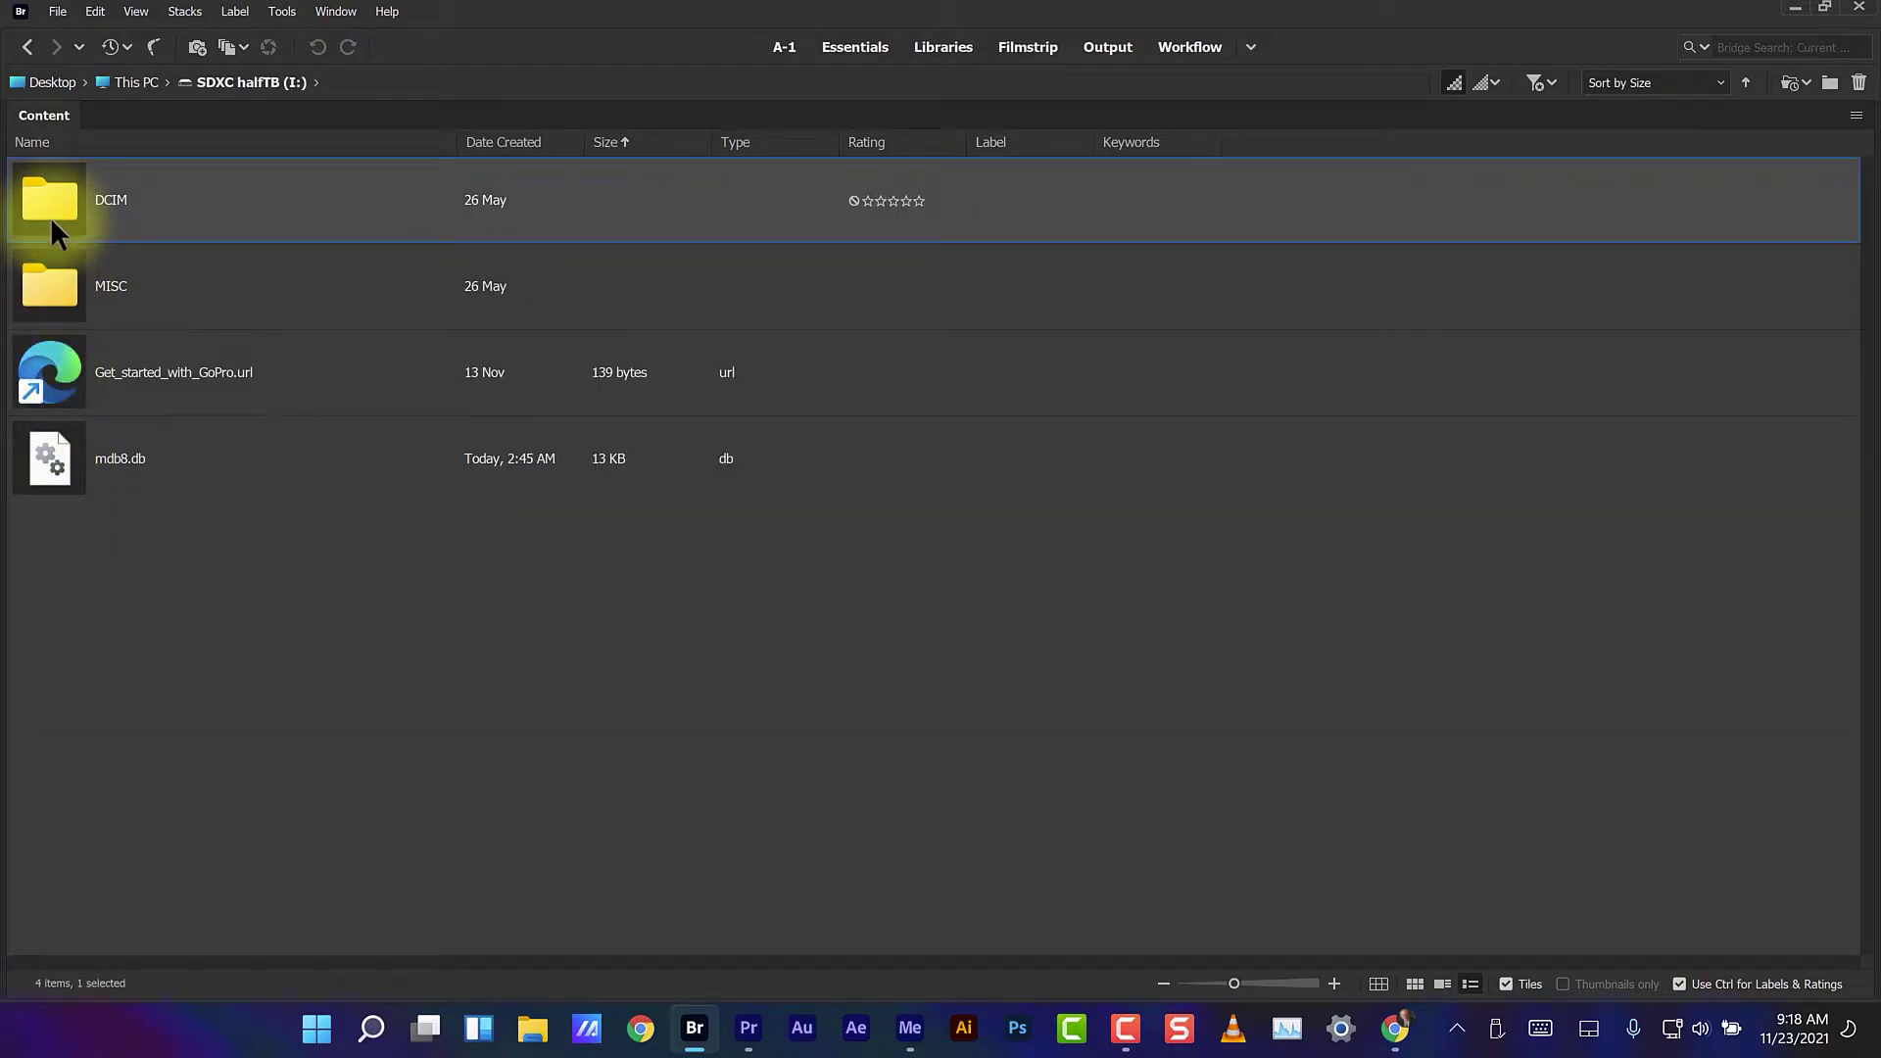
double_click(50, 215)
left_click(50, 216)
double_click(49, 216)
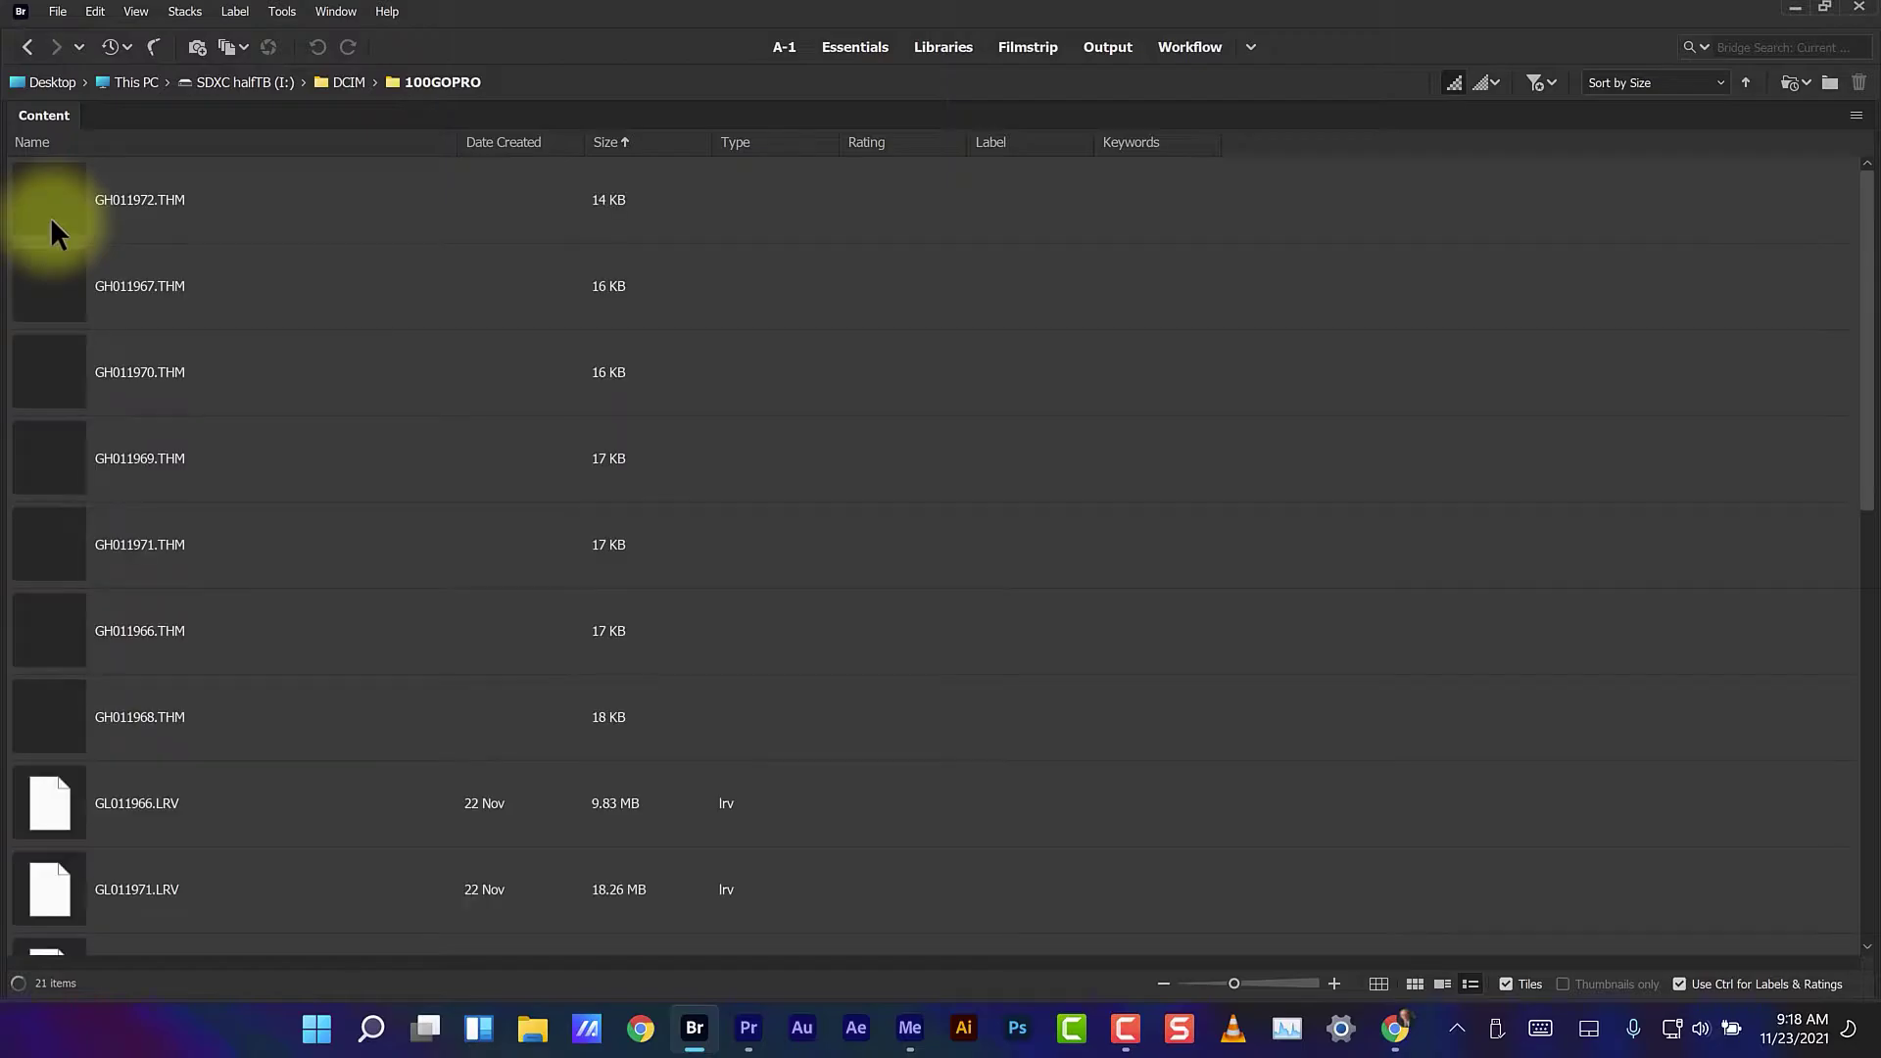
- Show the 21 files in 100GOPRO as smaller thumbnails
left_click(1415, 982)
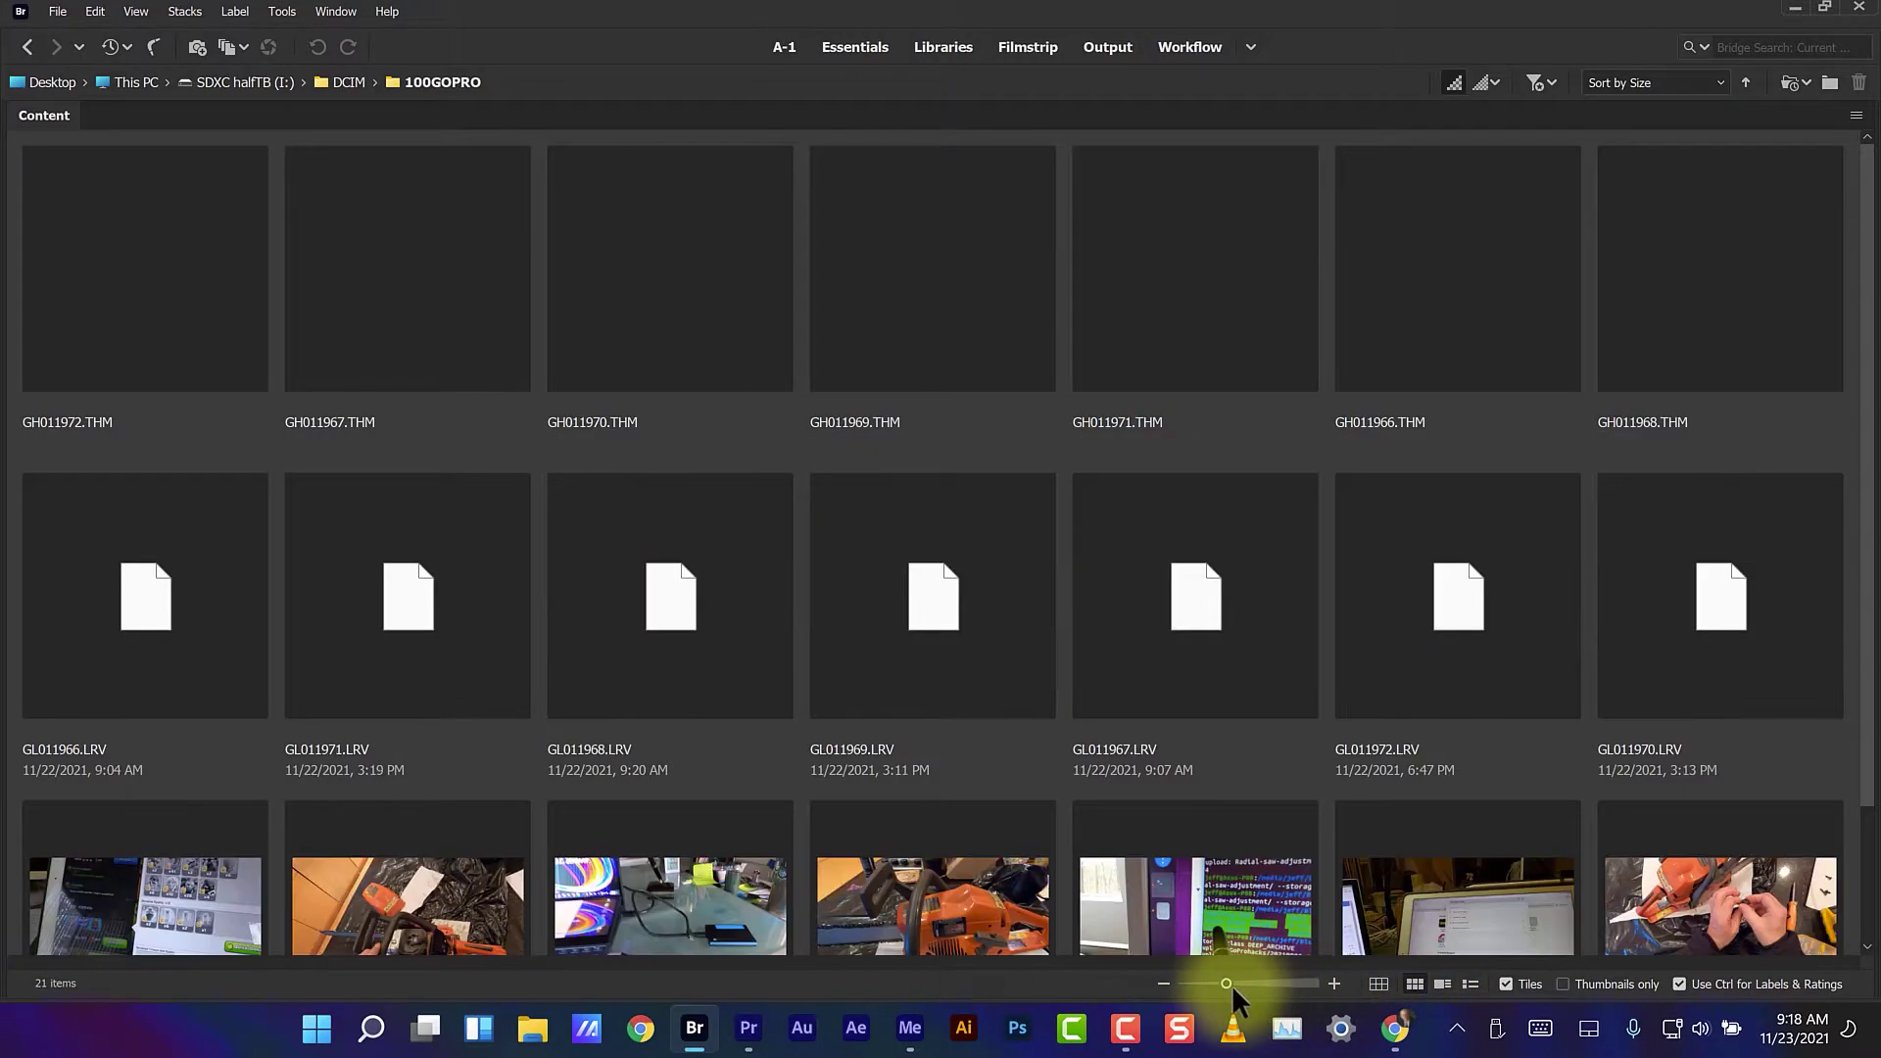
left_click_drag(1225, 981, 1203, 979)
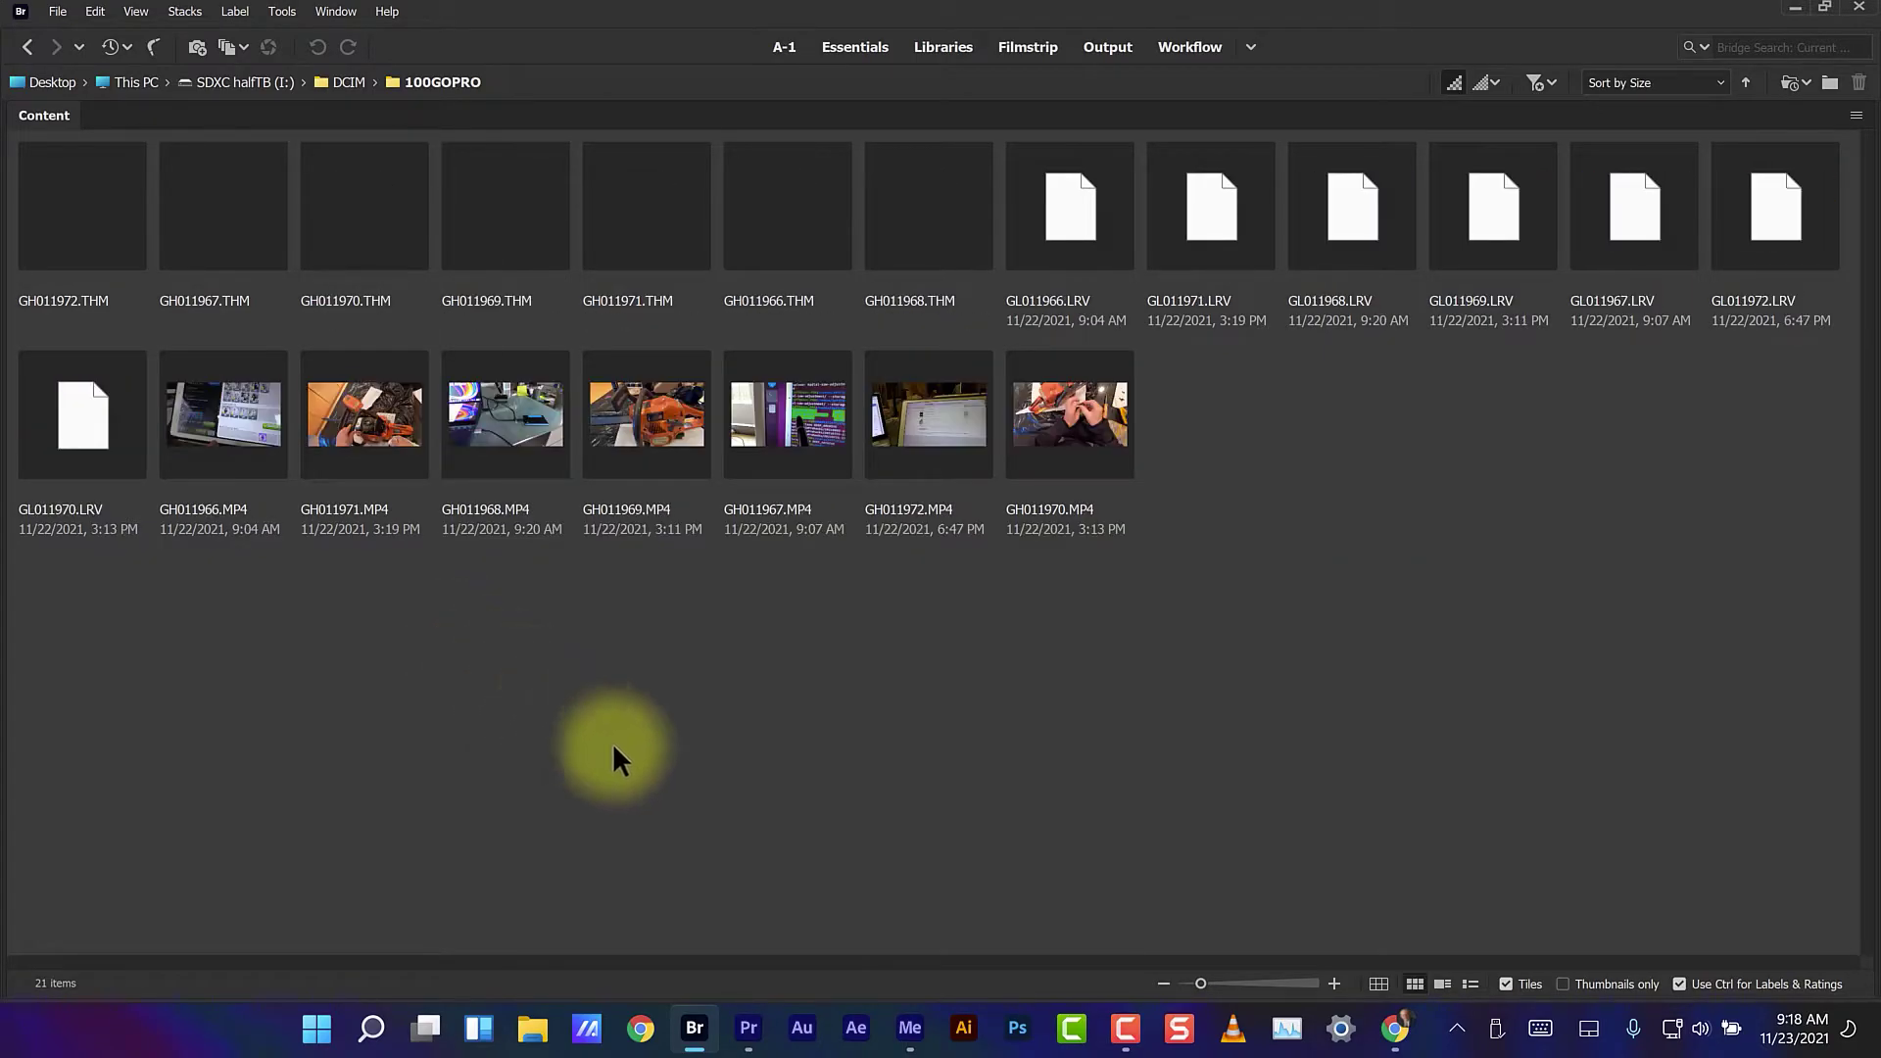
left_click(534, 1038)
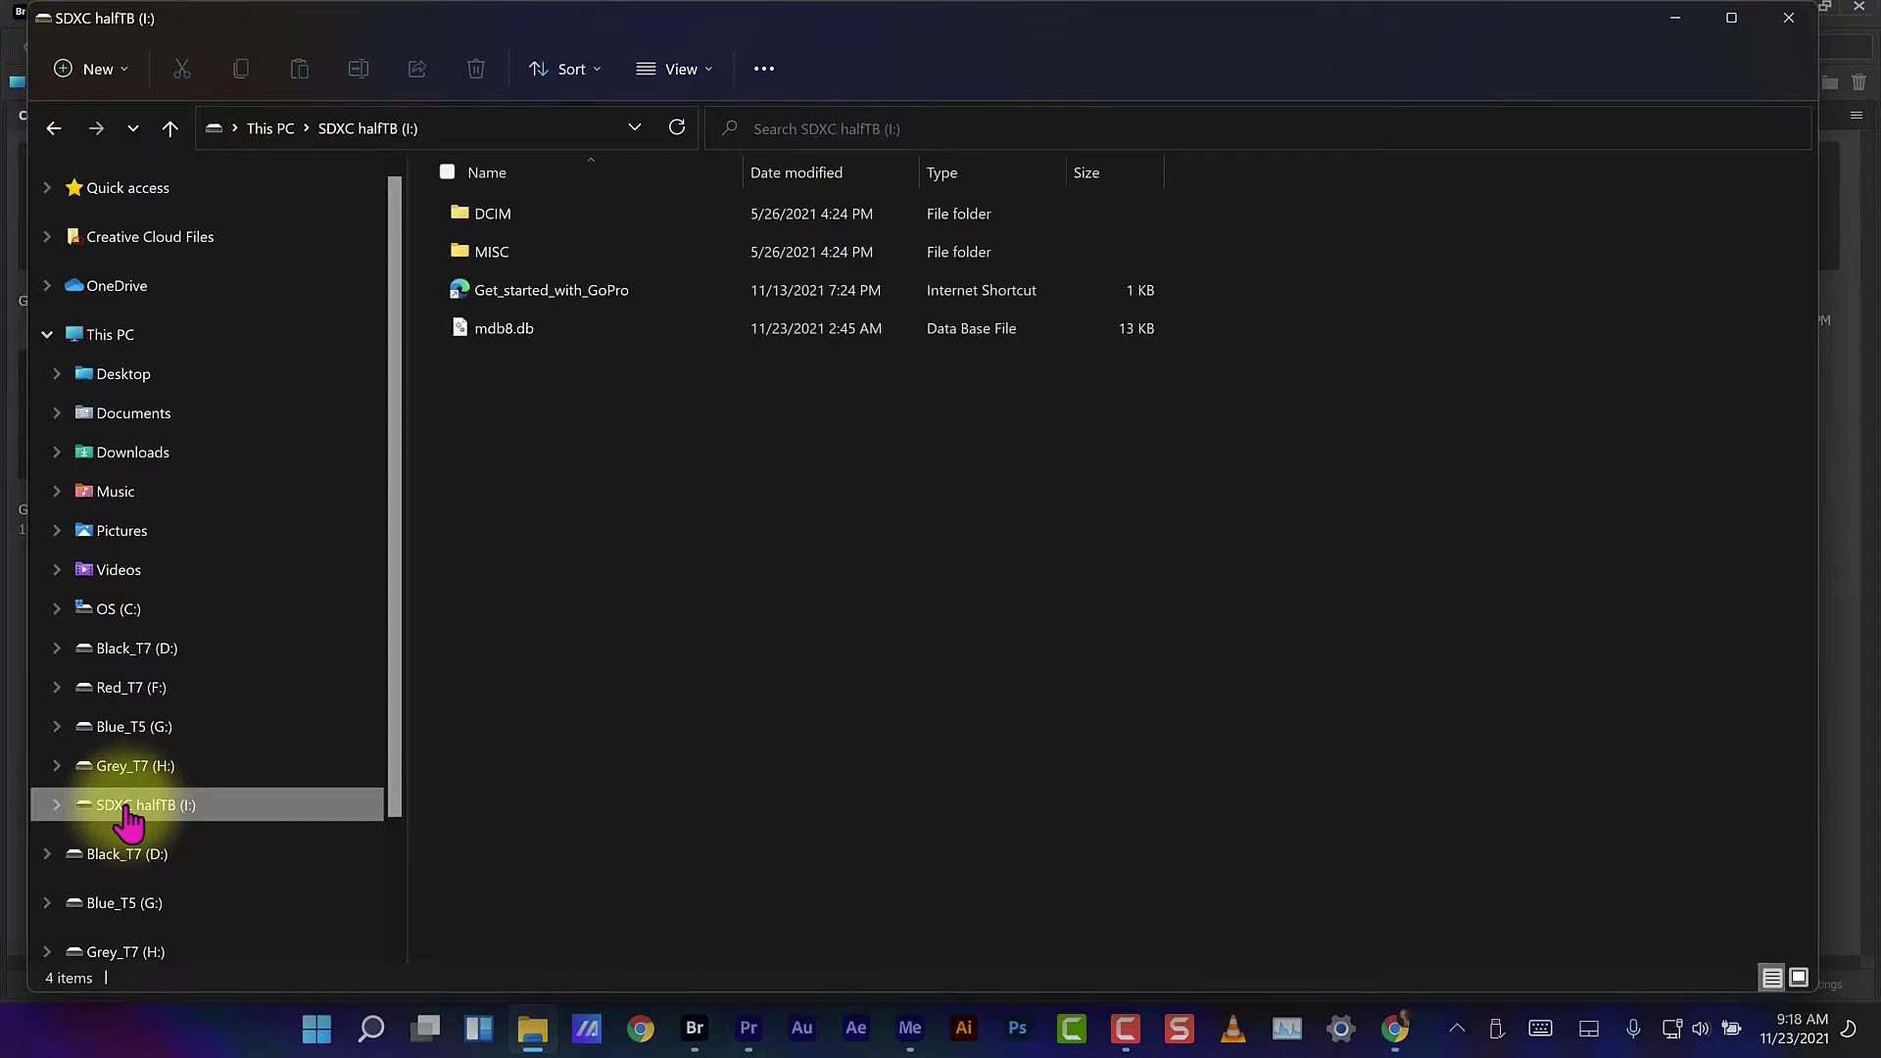
- In Explorer, open 100GOPRO on SDXC halfTB (I:) and permanently delete the seven LRV proxy files
left_click(126, 809)
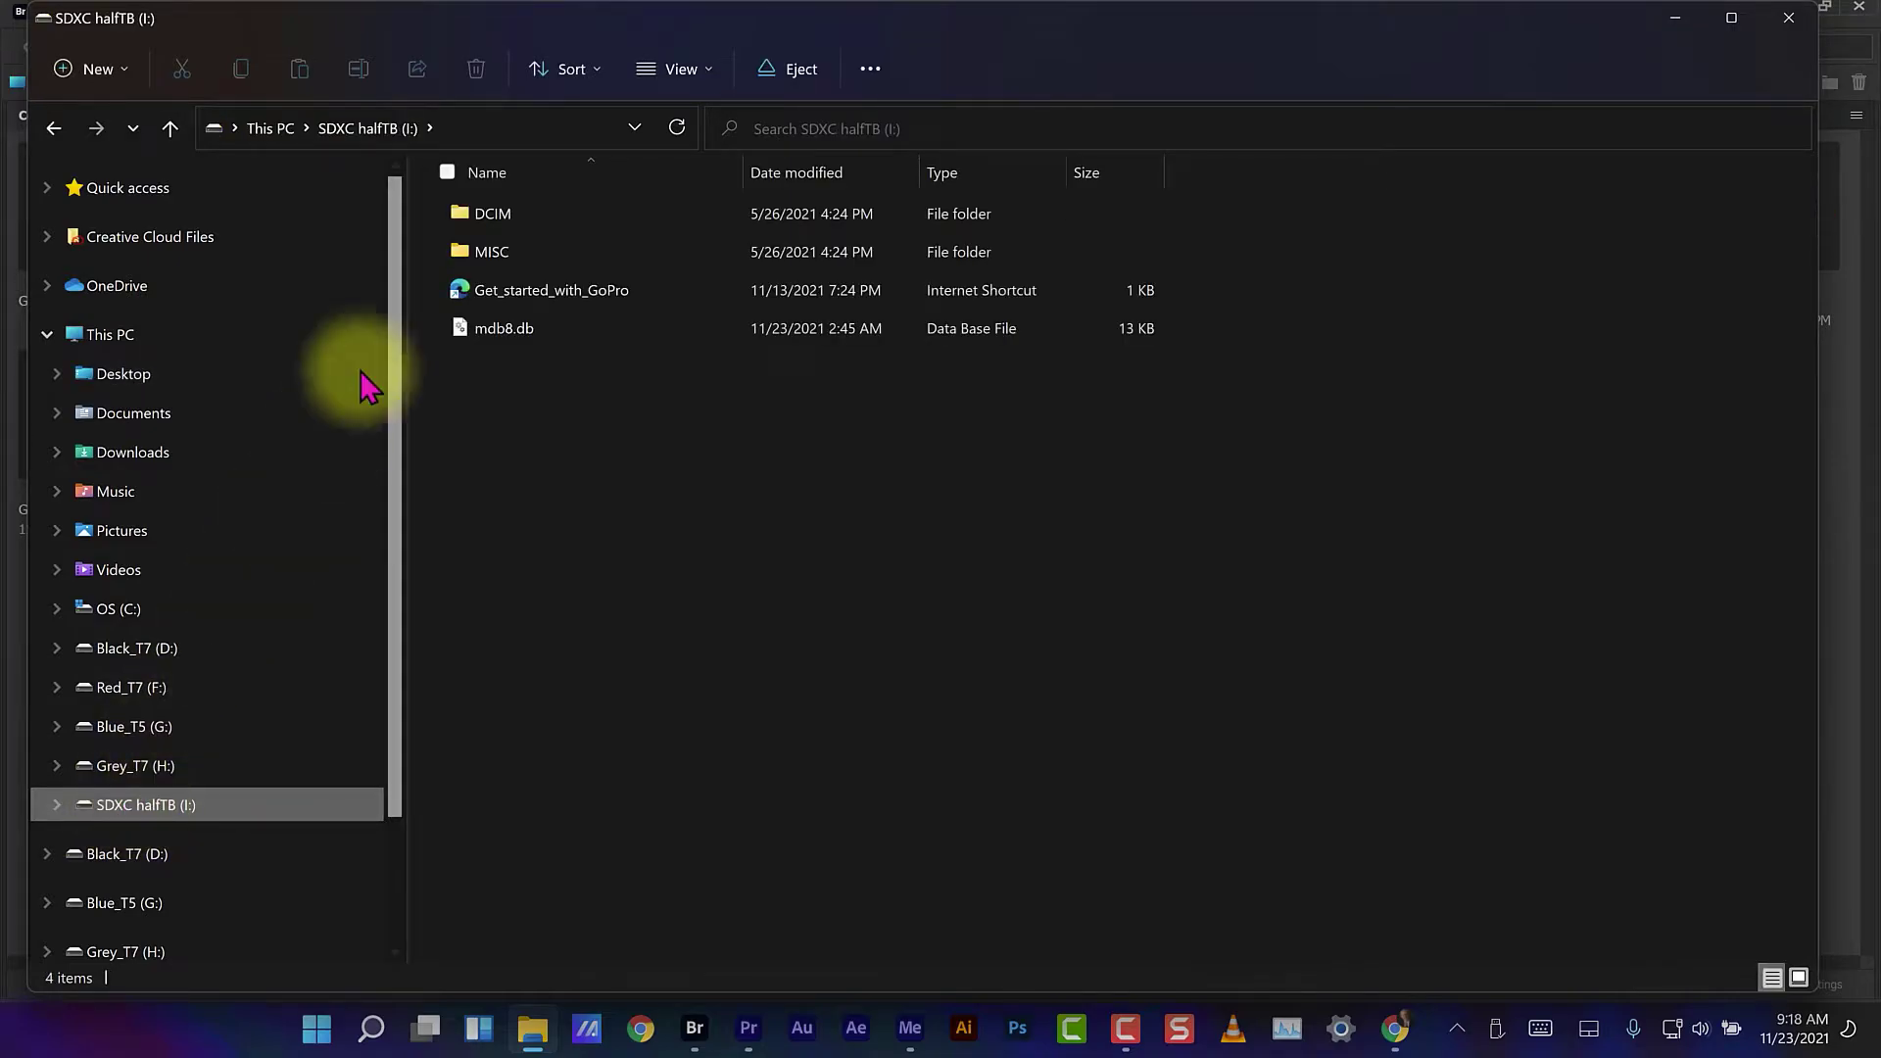
left_click(451, 216)
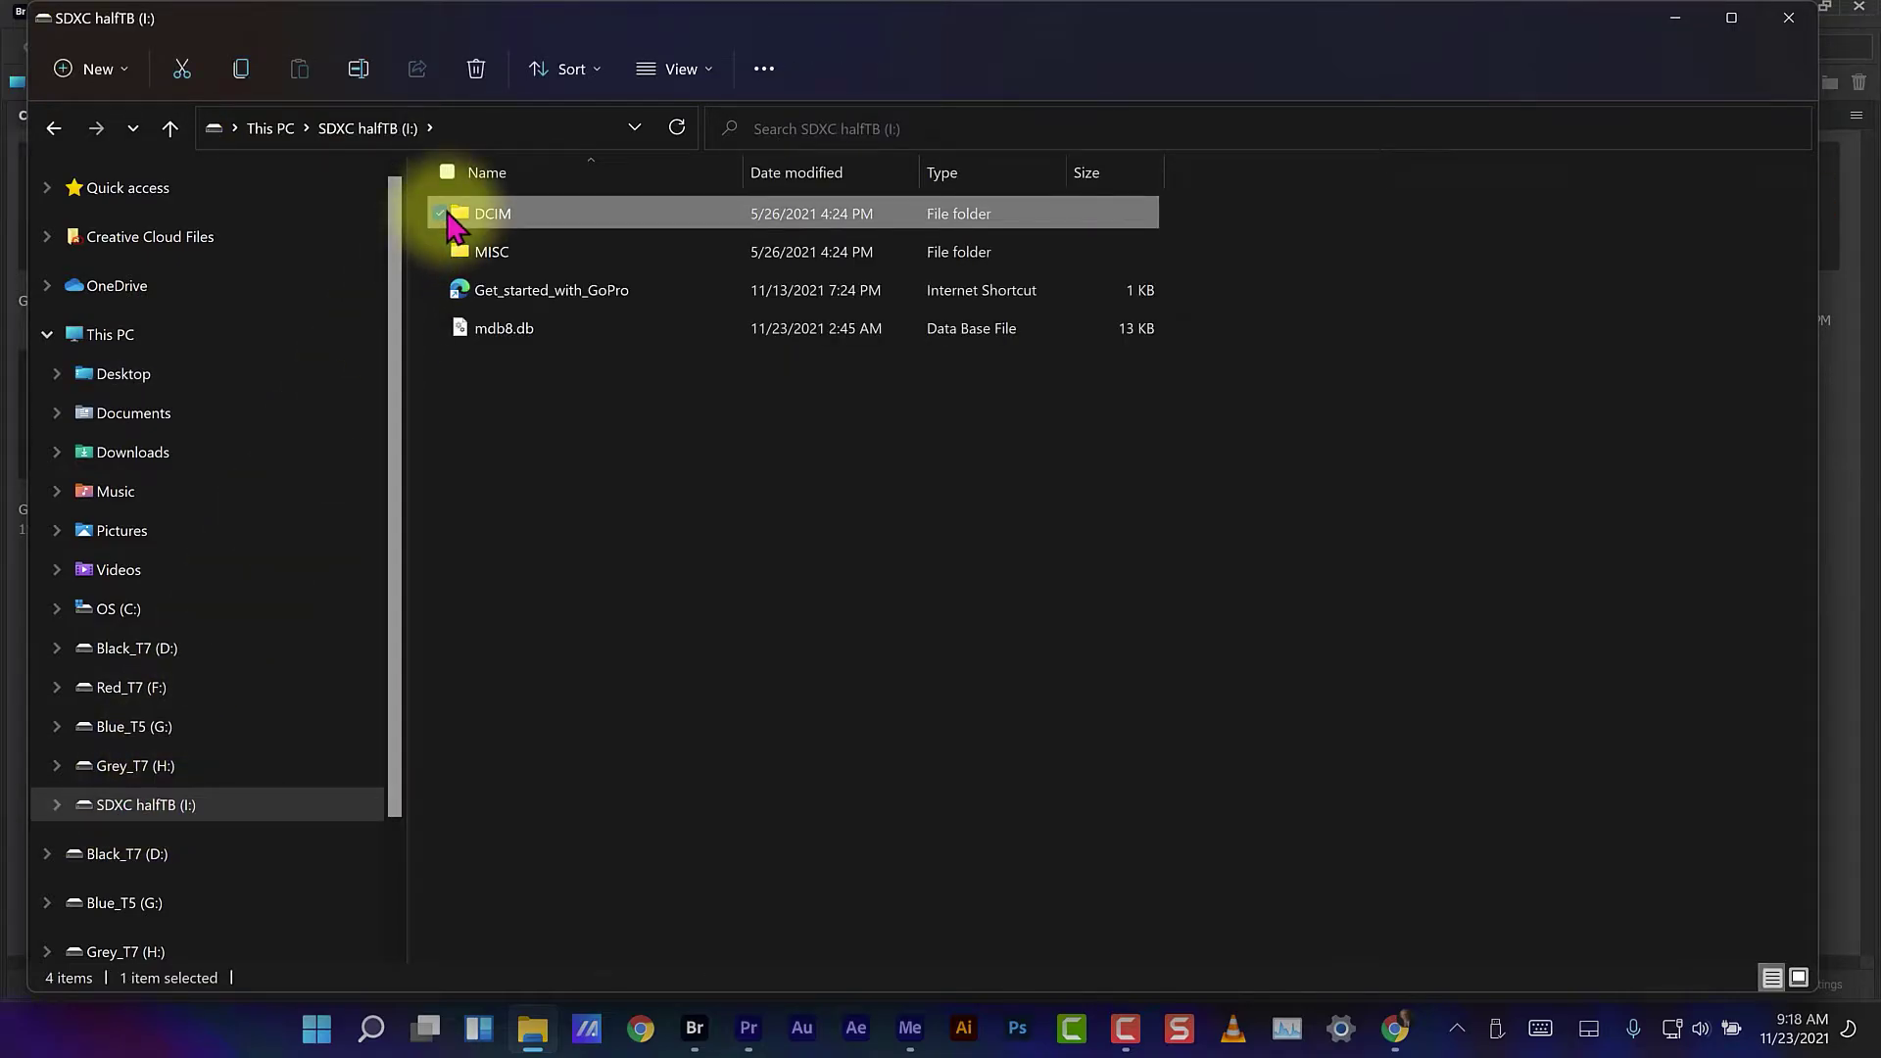
double_click(458, 216)
double_click(499, 214)
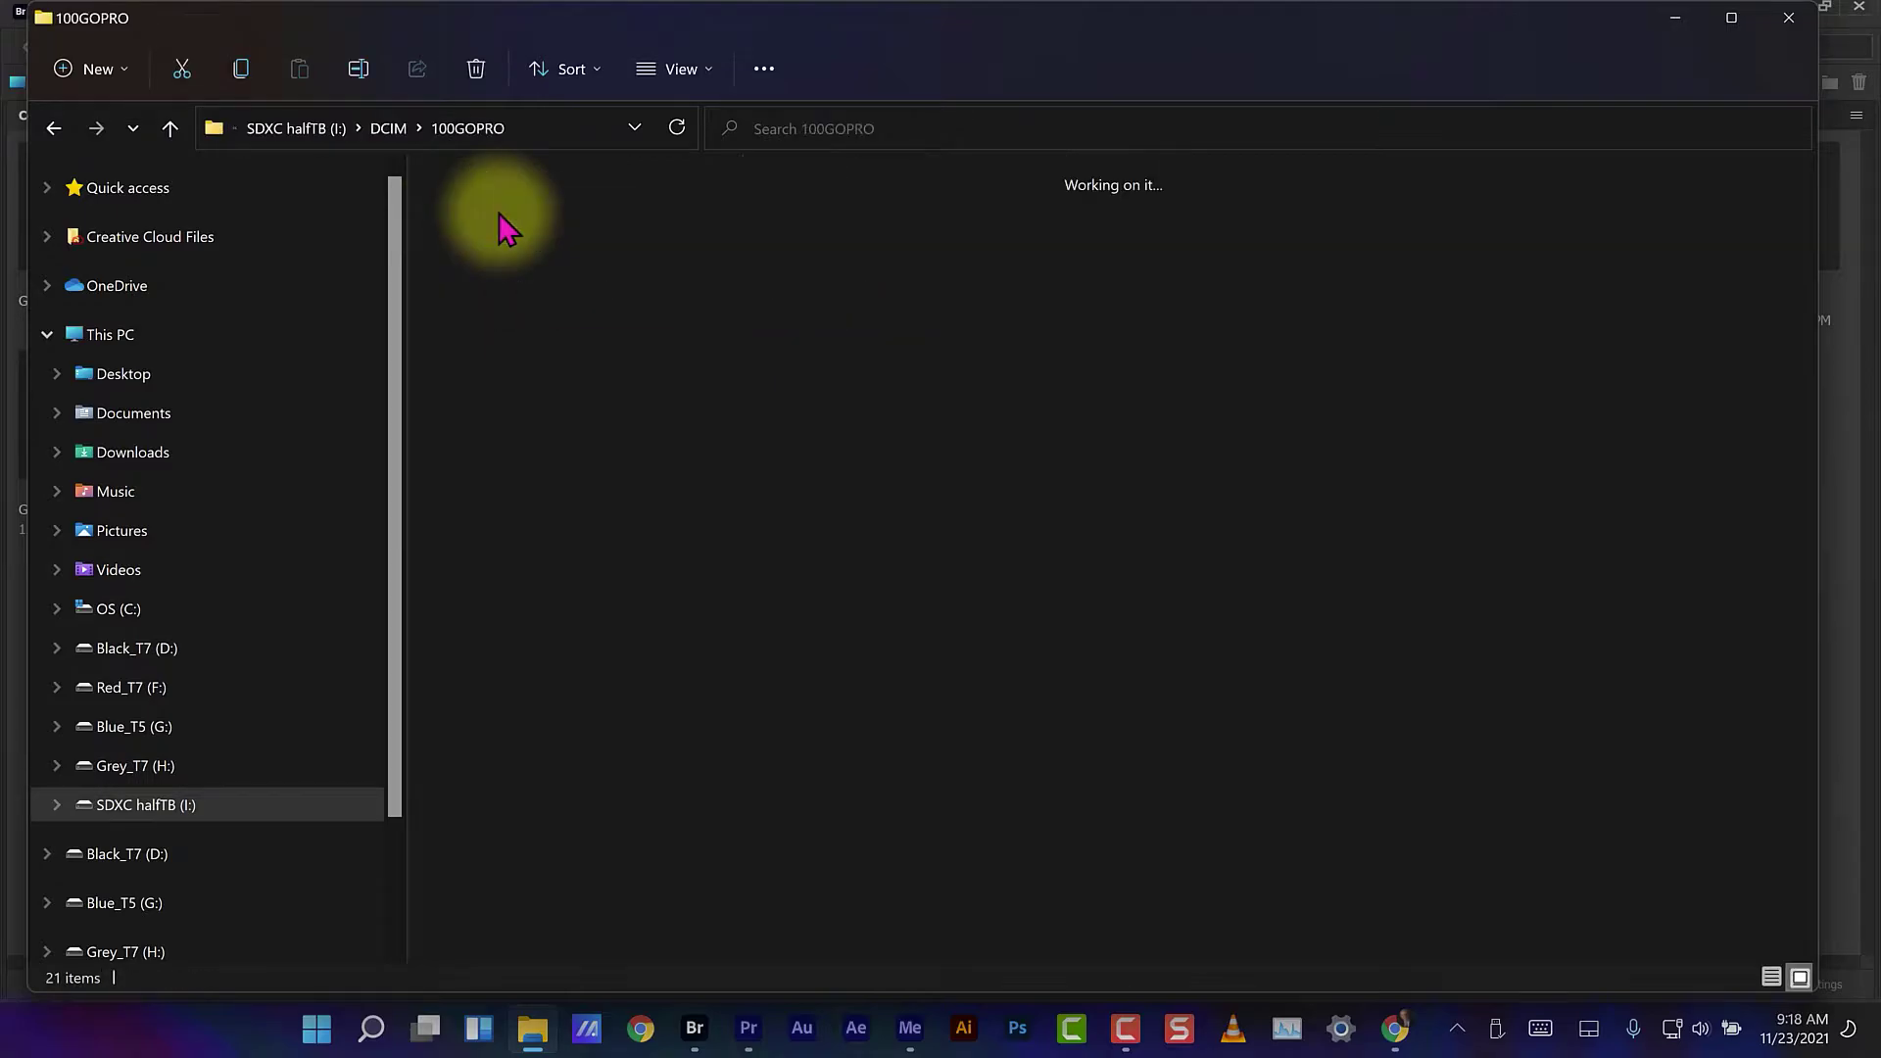
left_click(496, 204)
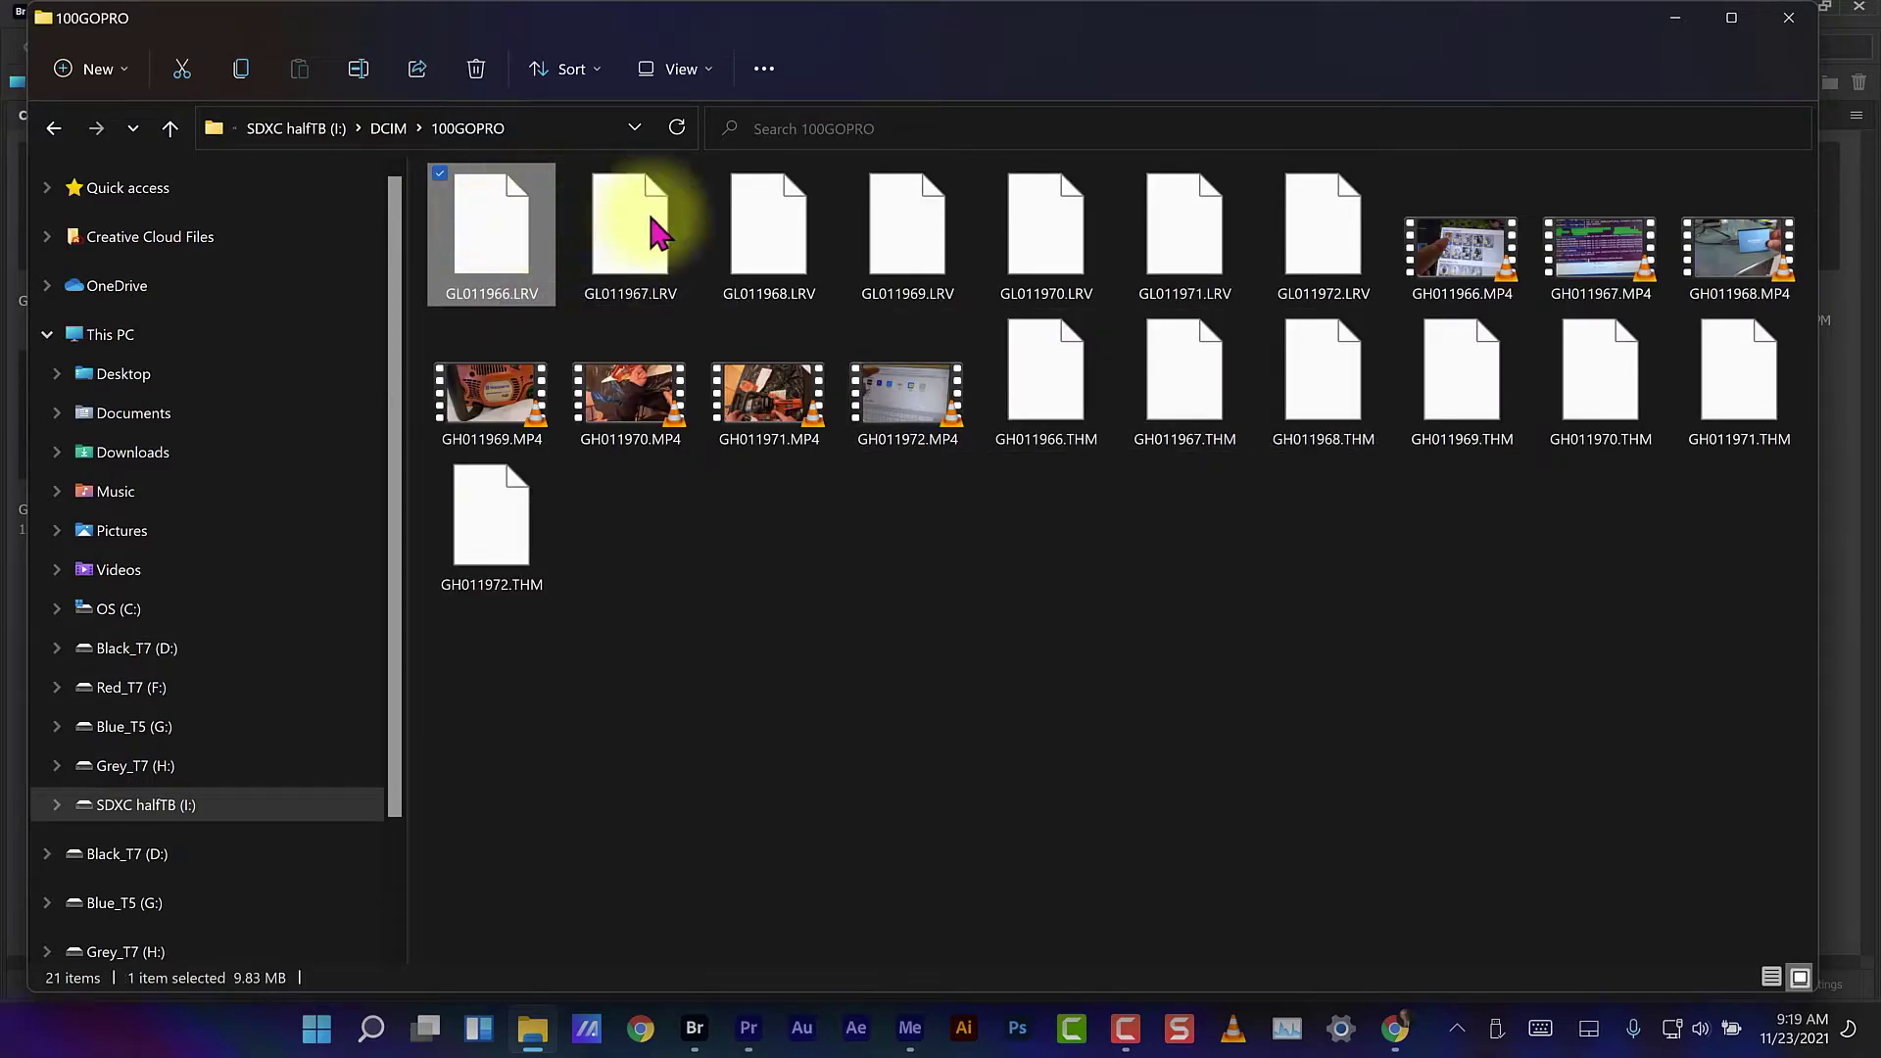
left_click(1345, 250)
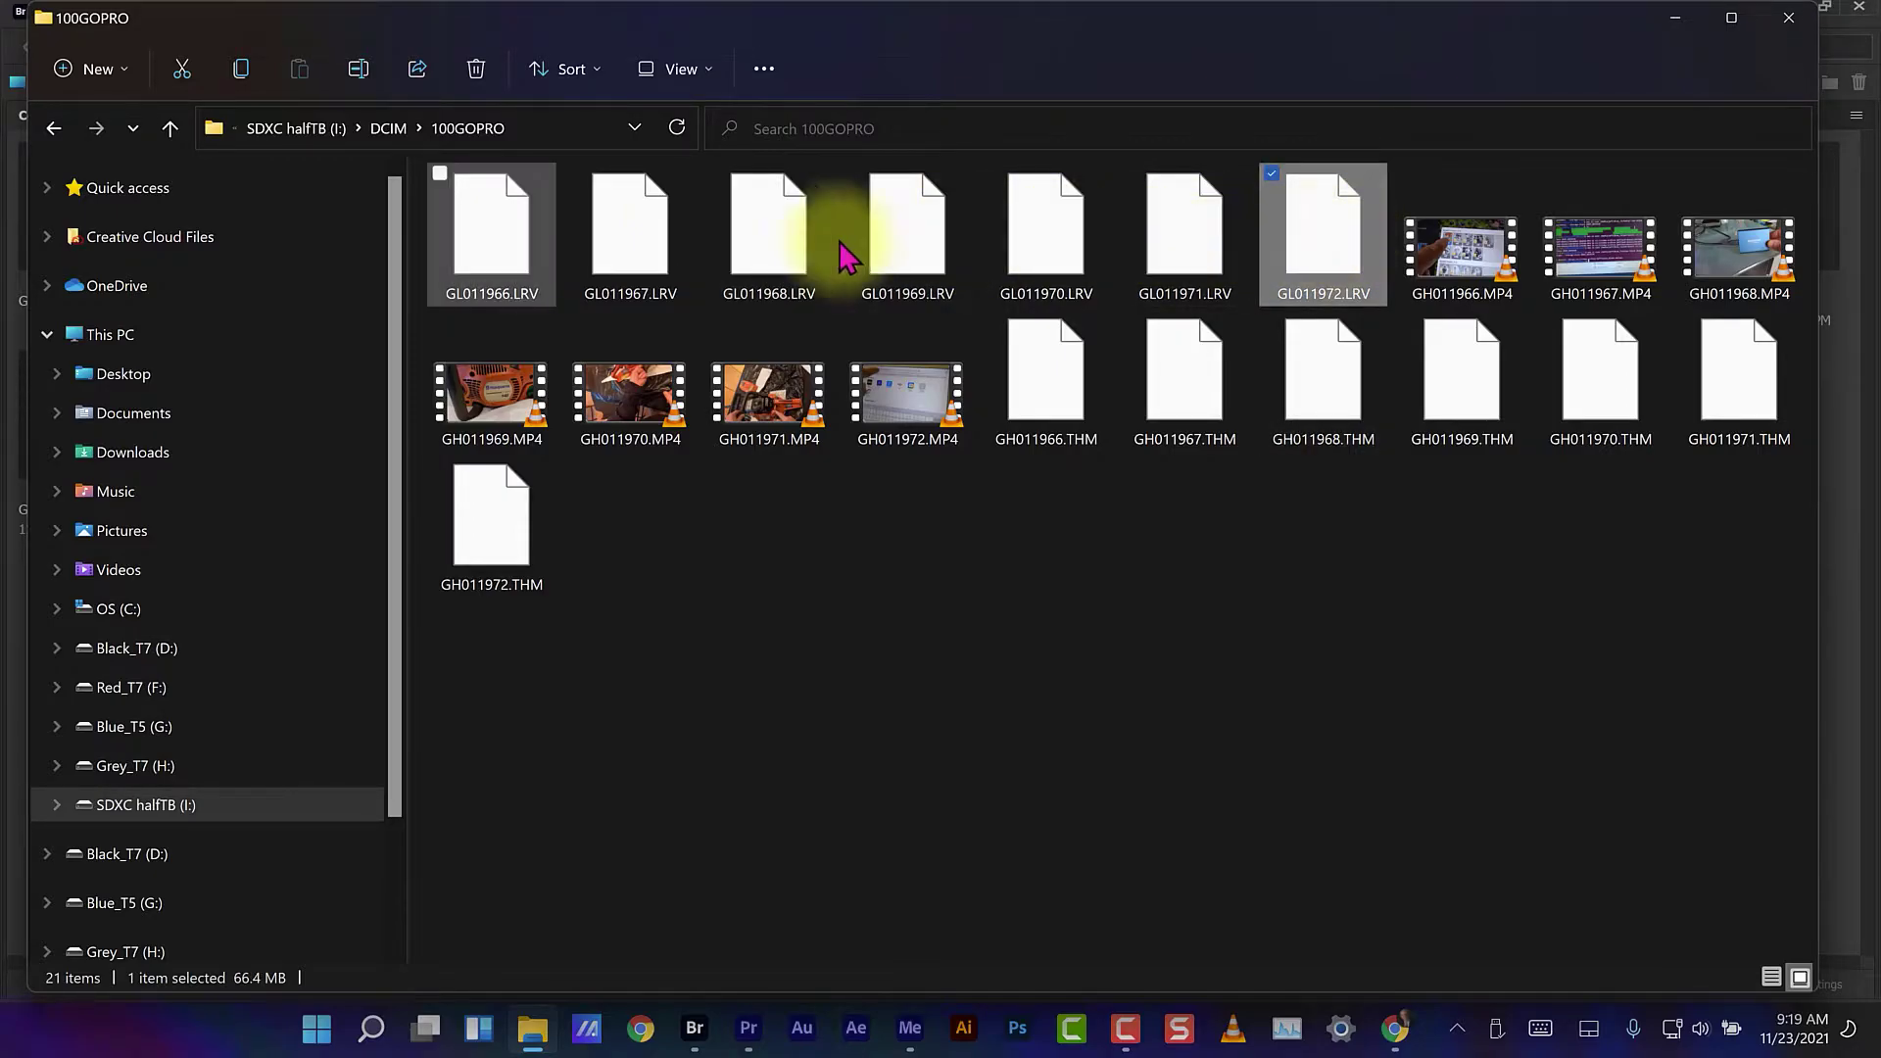
left_click(453, 251, "shift")
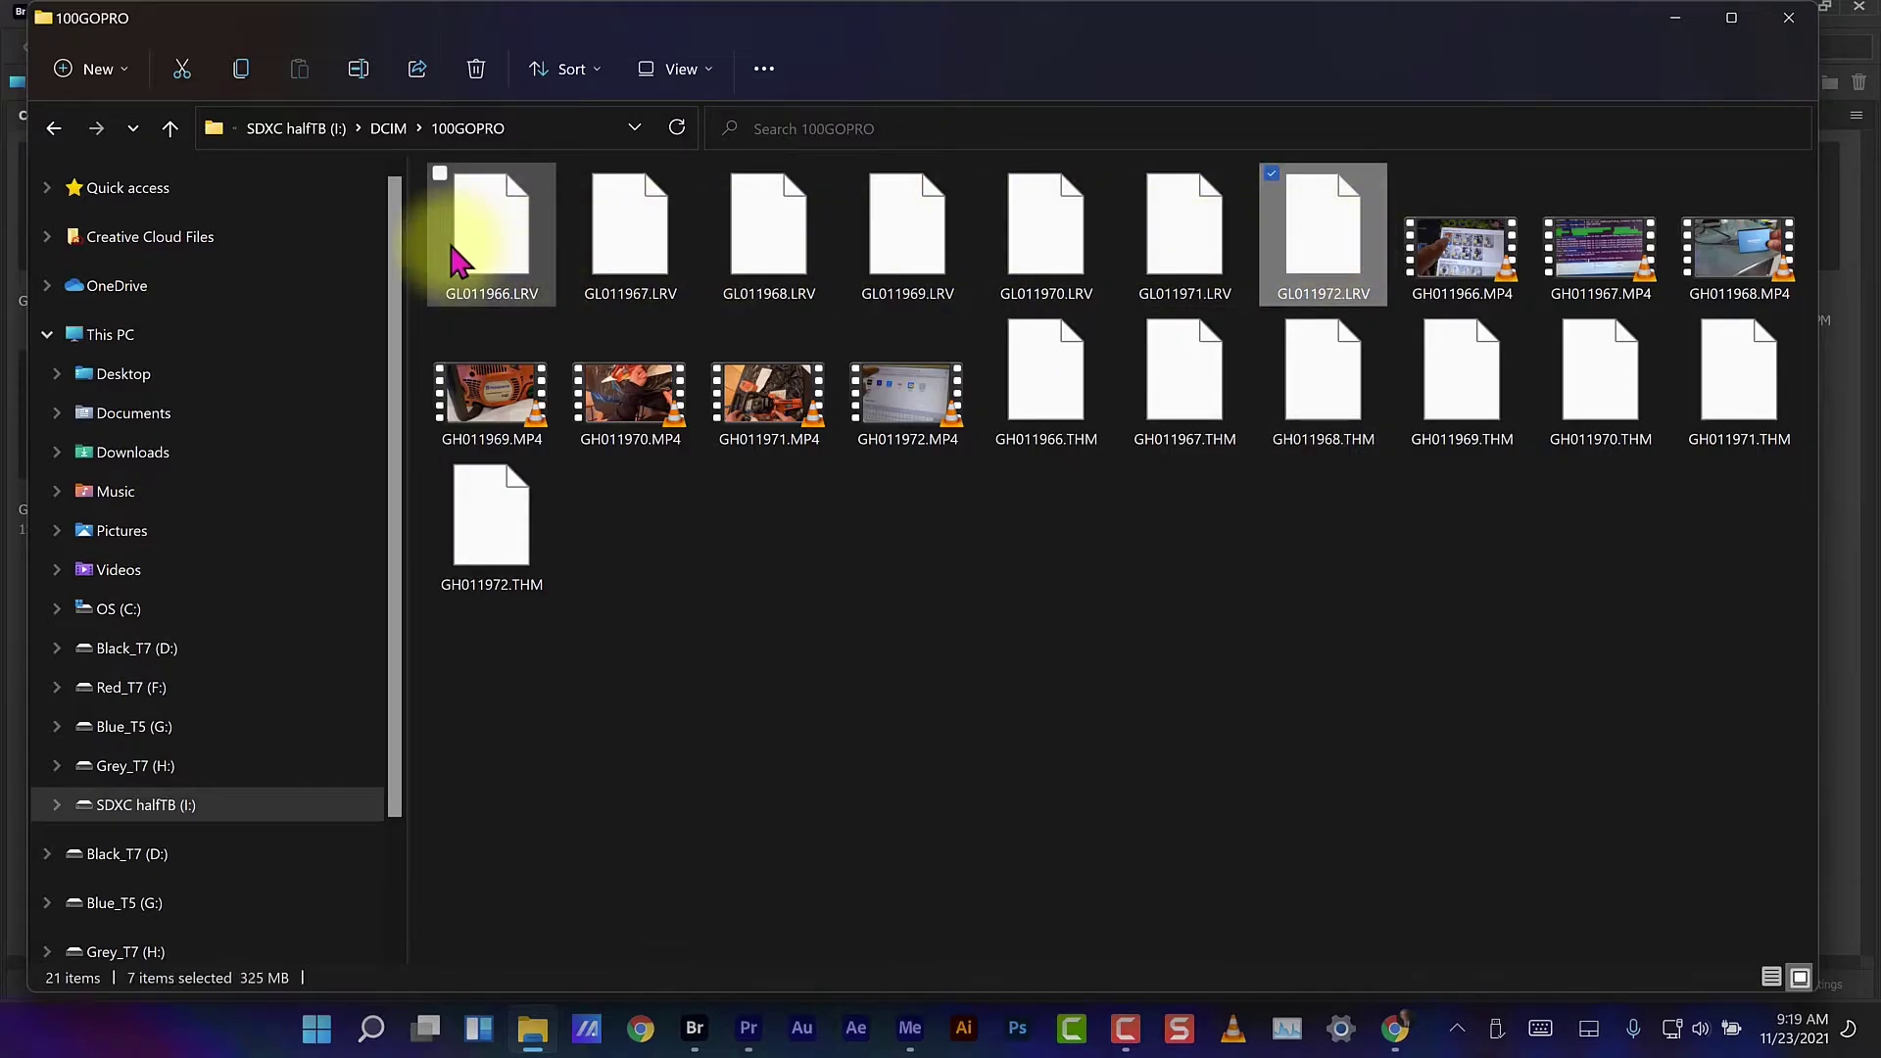
right_click(778, 252)
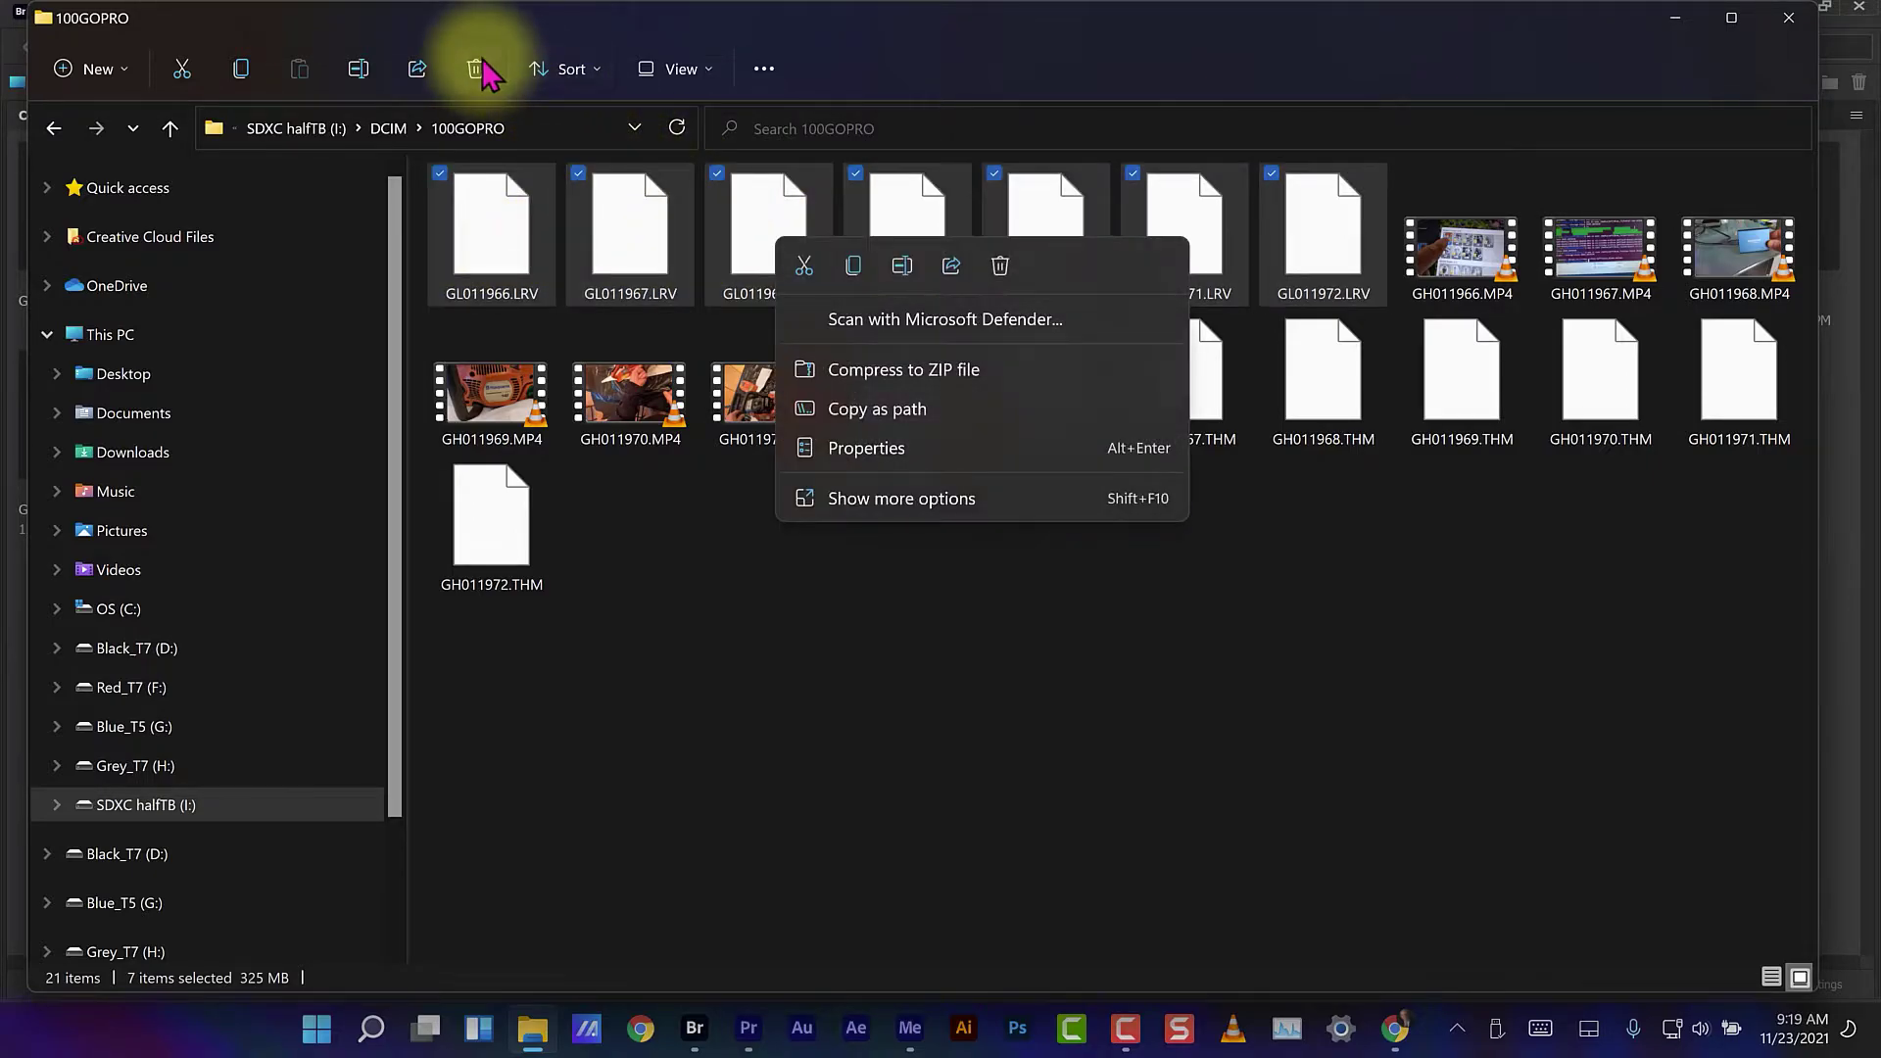
left_click(476, 68)
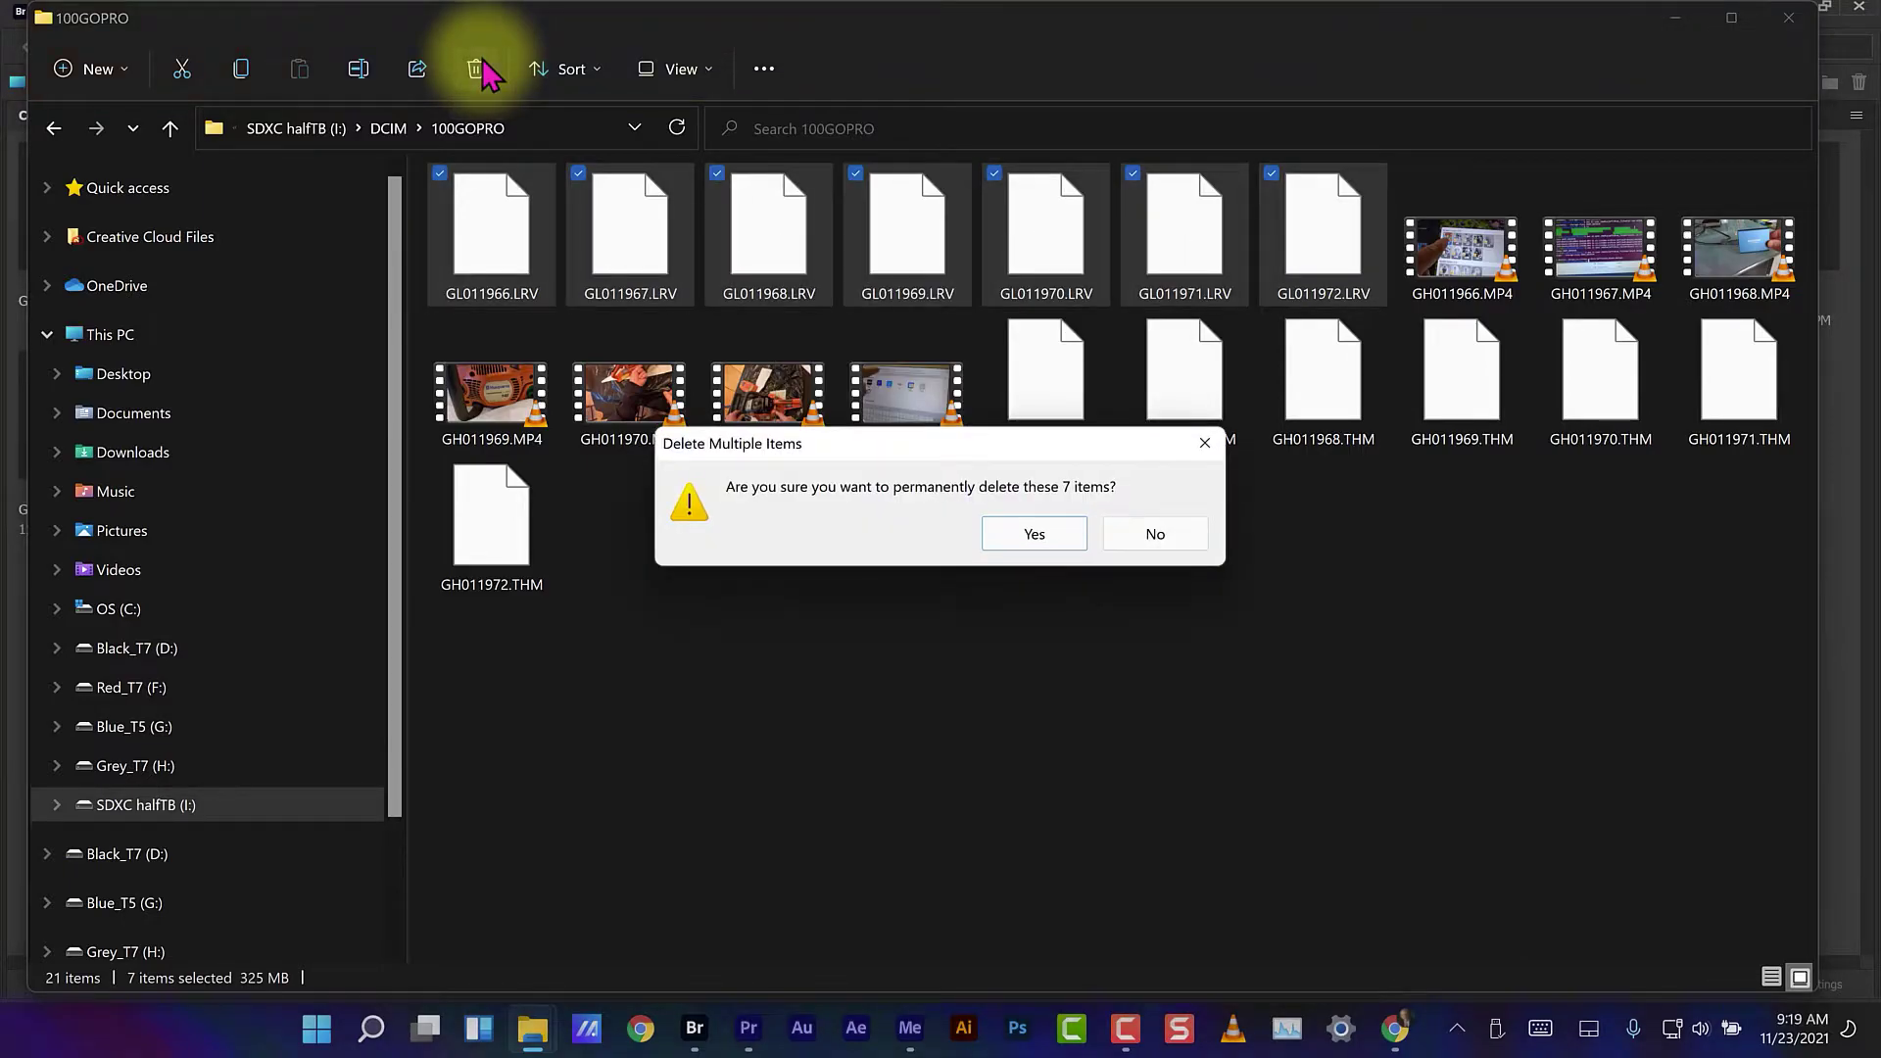
left_click(1045, 546)
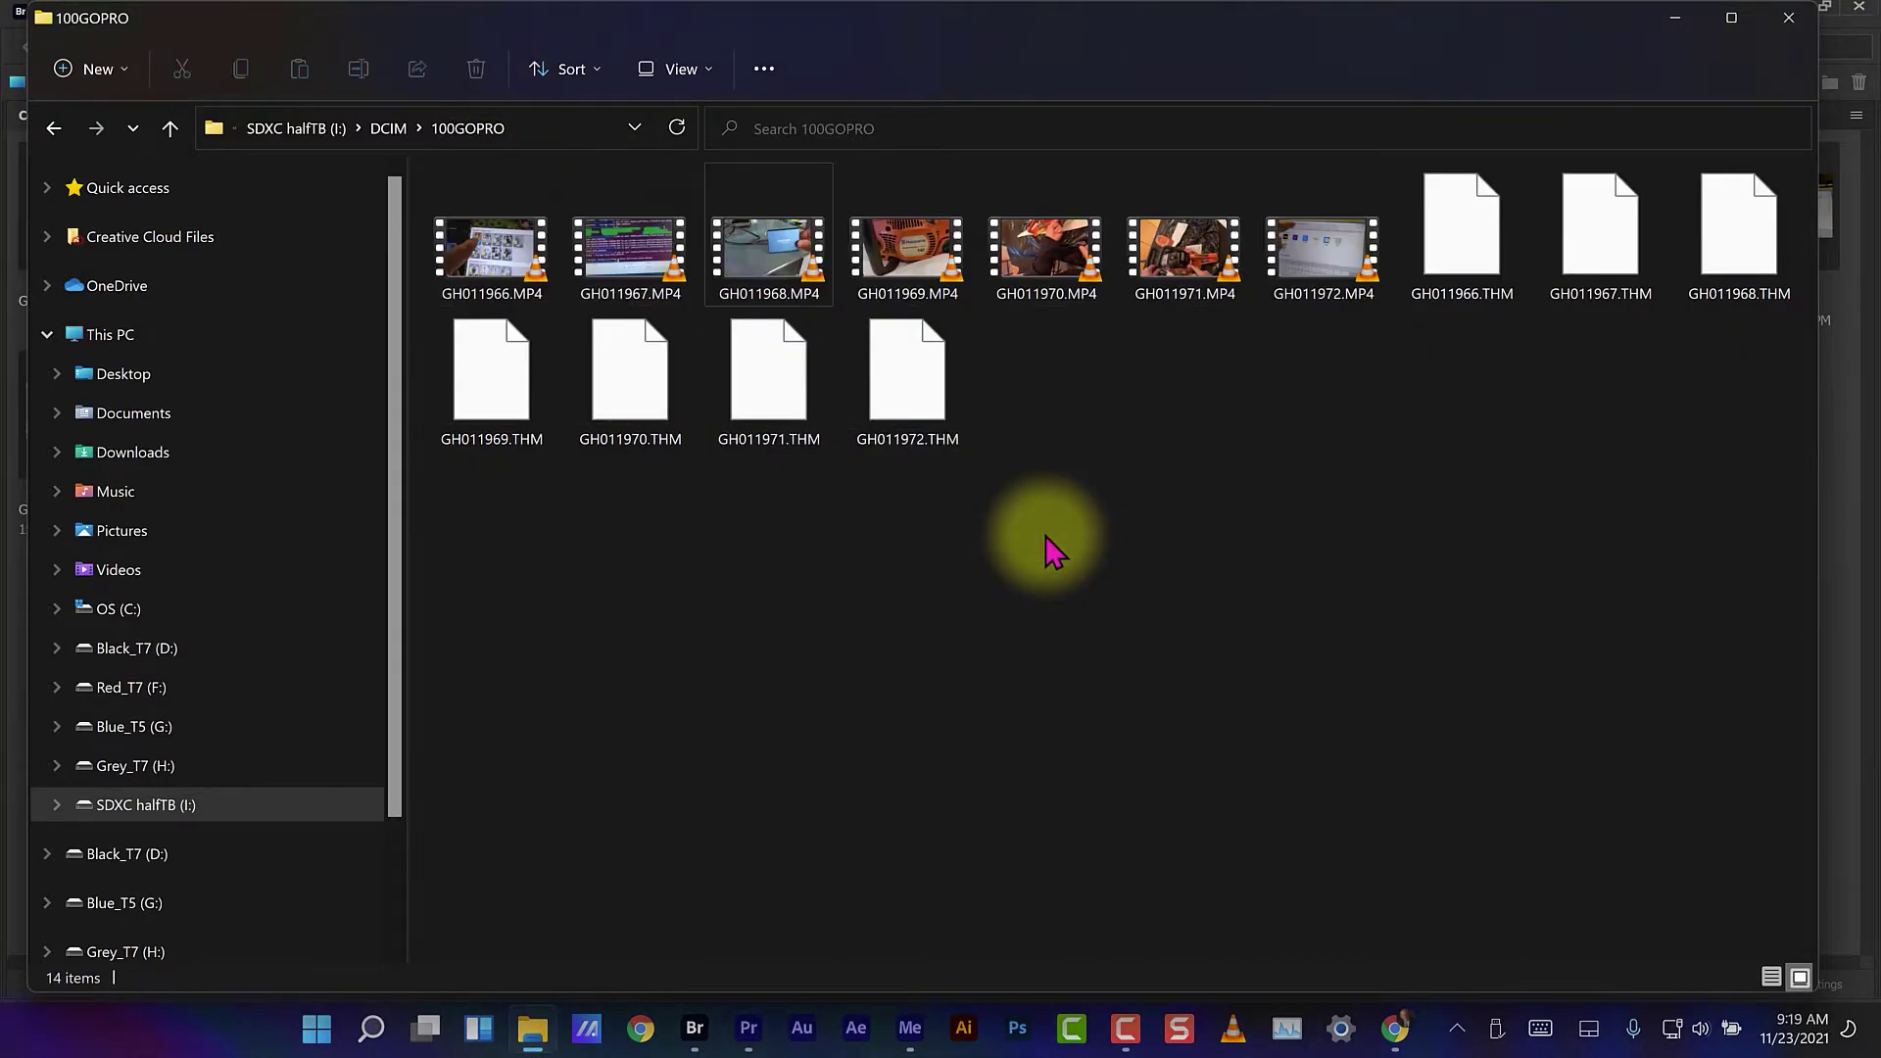
- Permanently delete the seven THM thumbnail files from 100GOPRO
left_click(1456, 235)
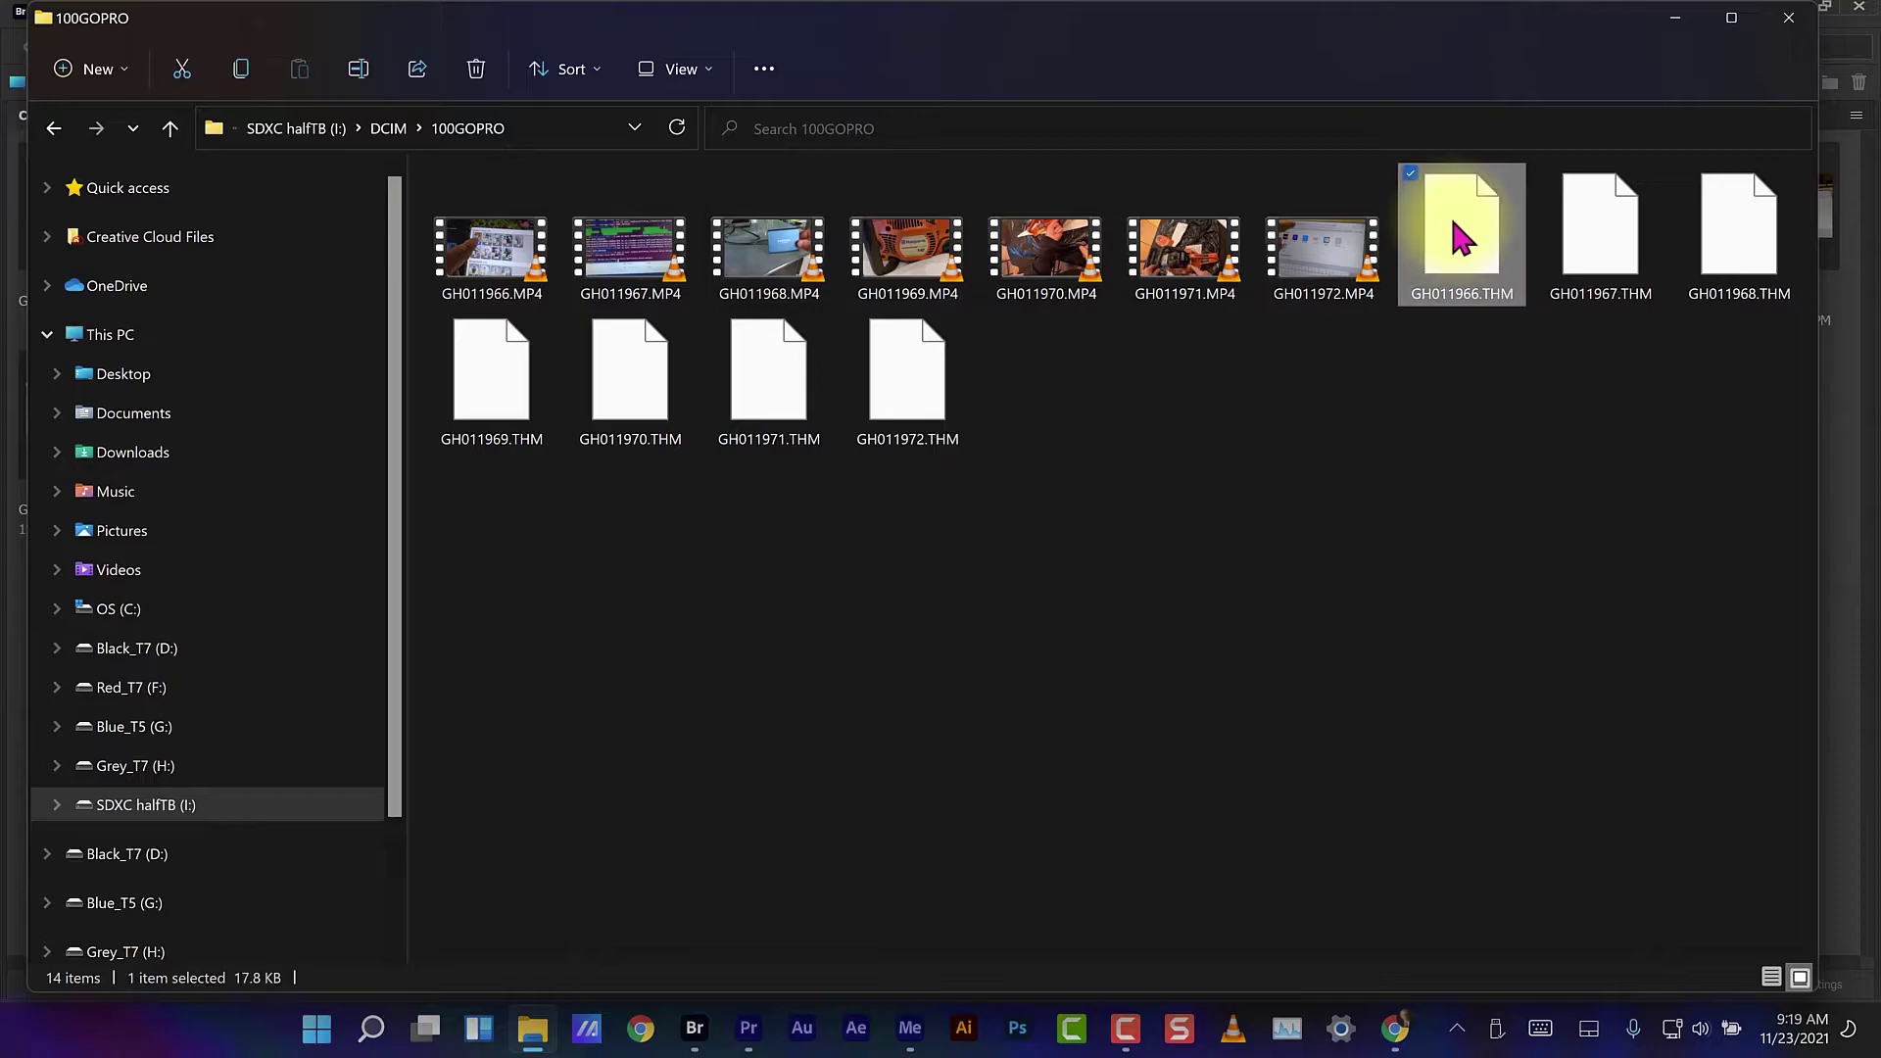
left_click(921, 402, "shift")
right_click(921, 404)
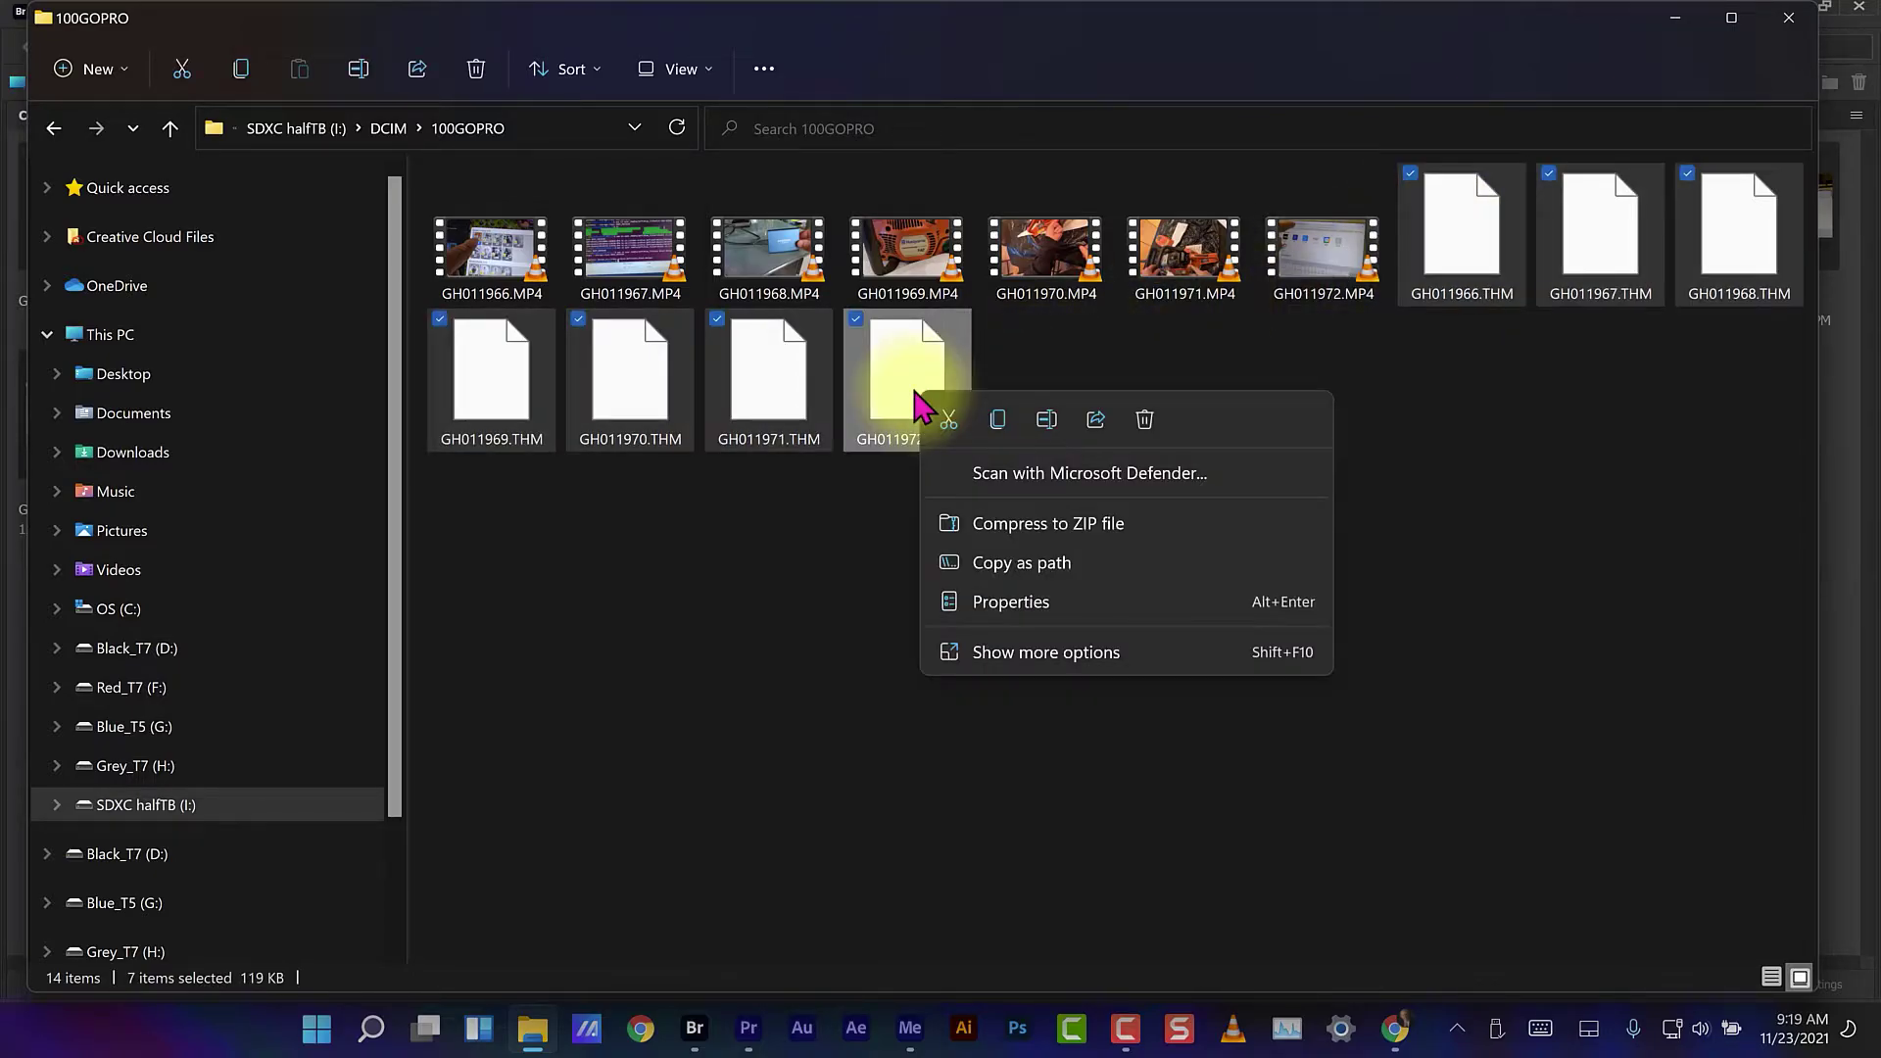
left_click(1148, 423)
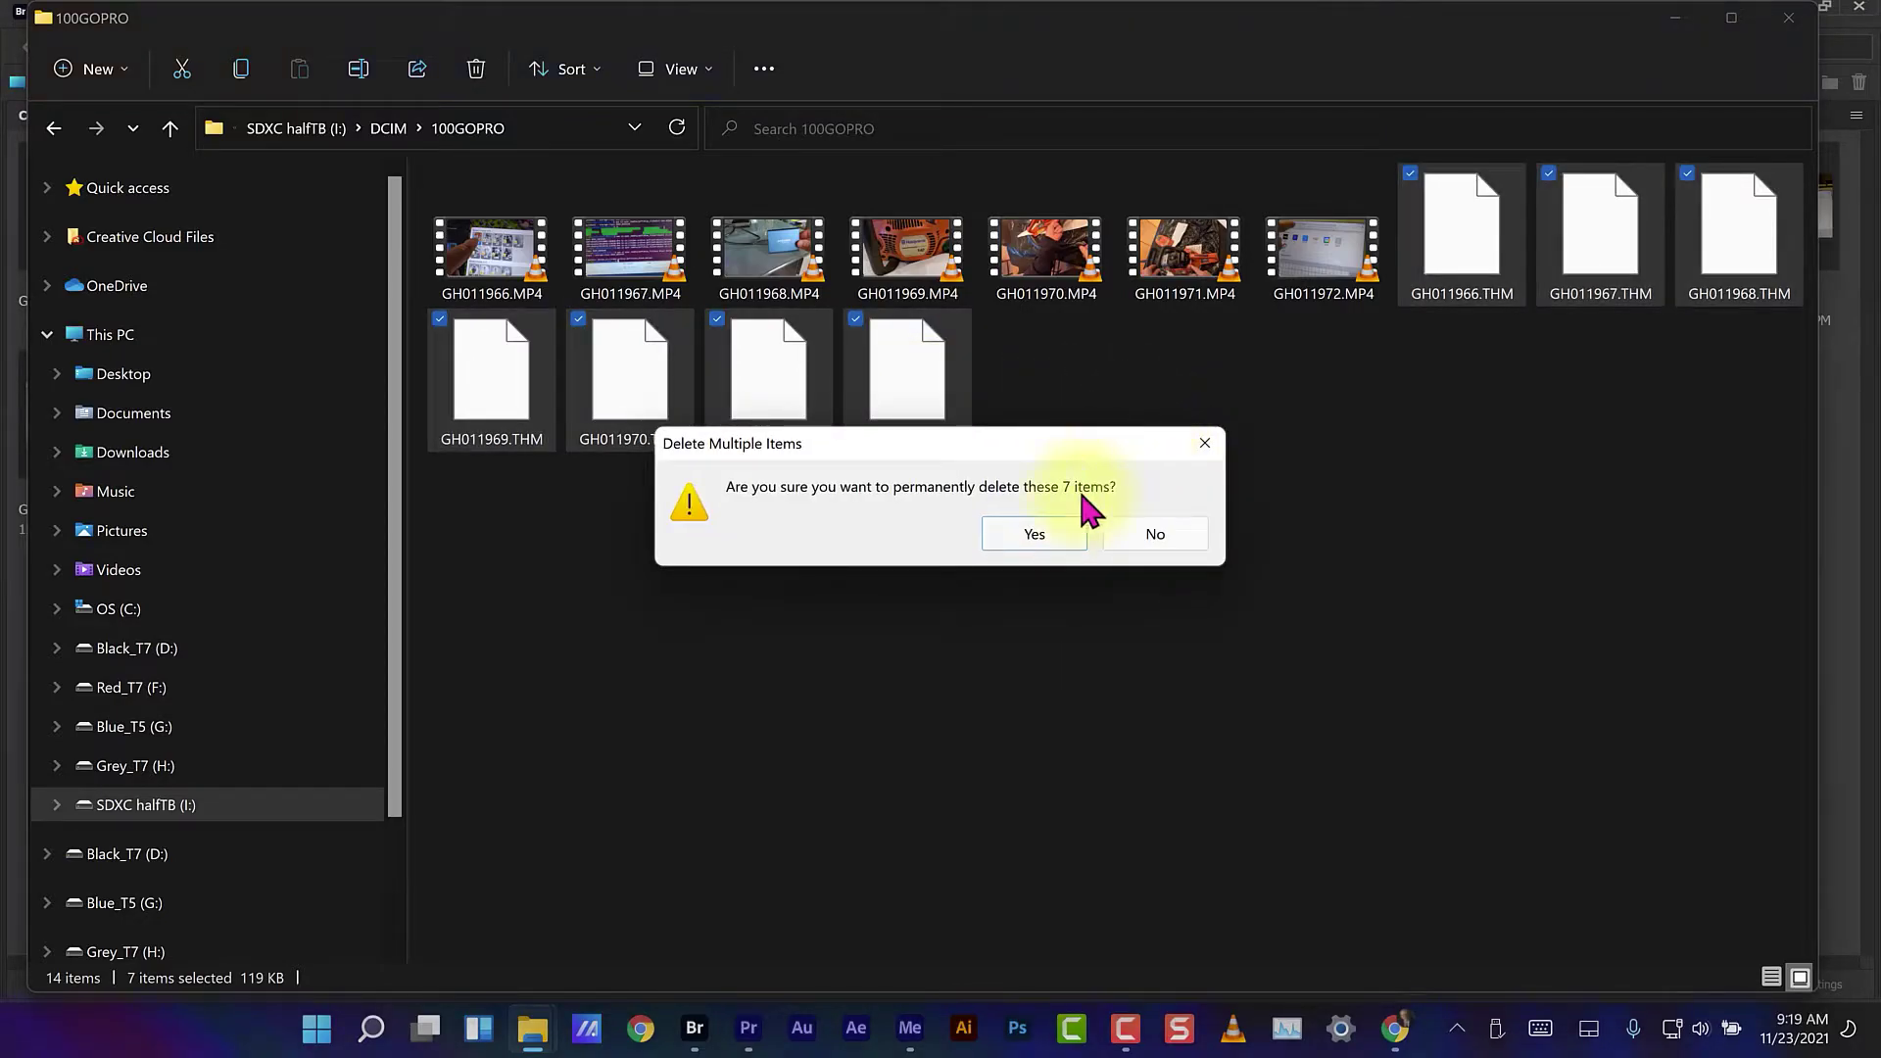
left_click(1041, 538)
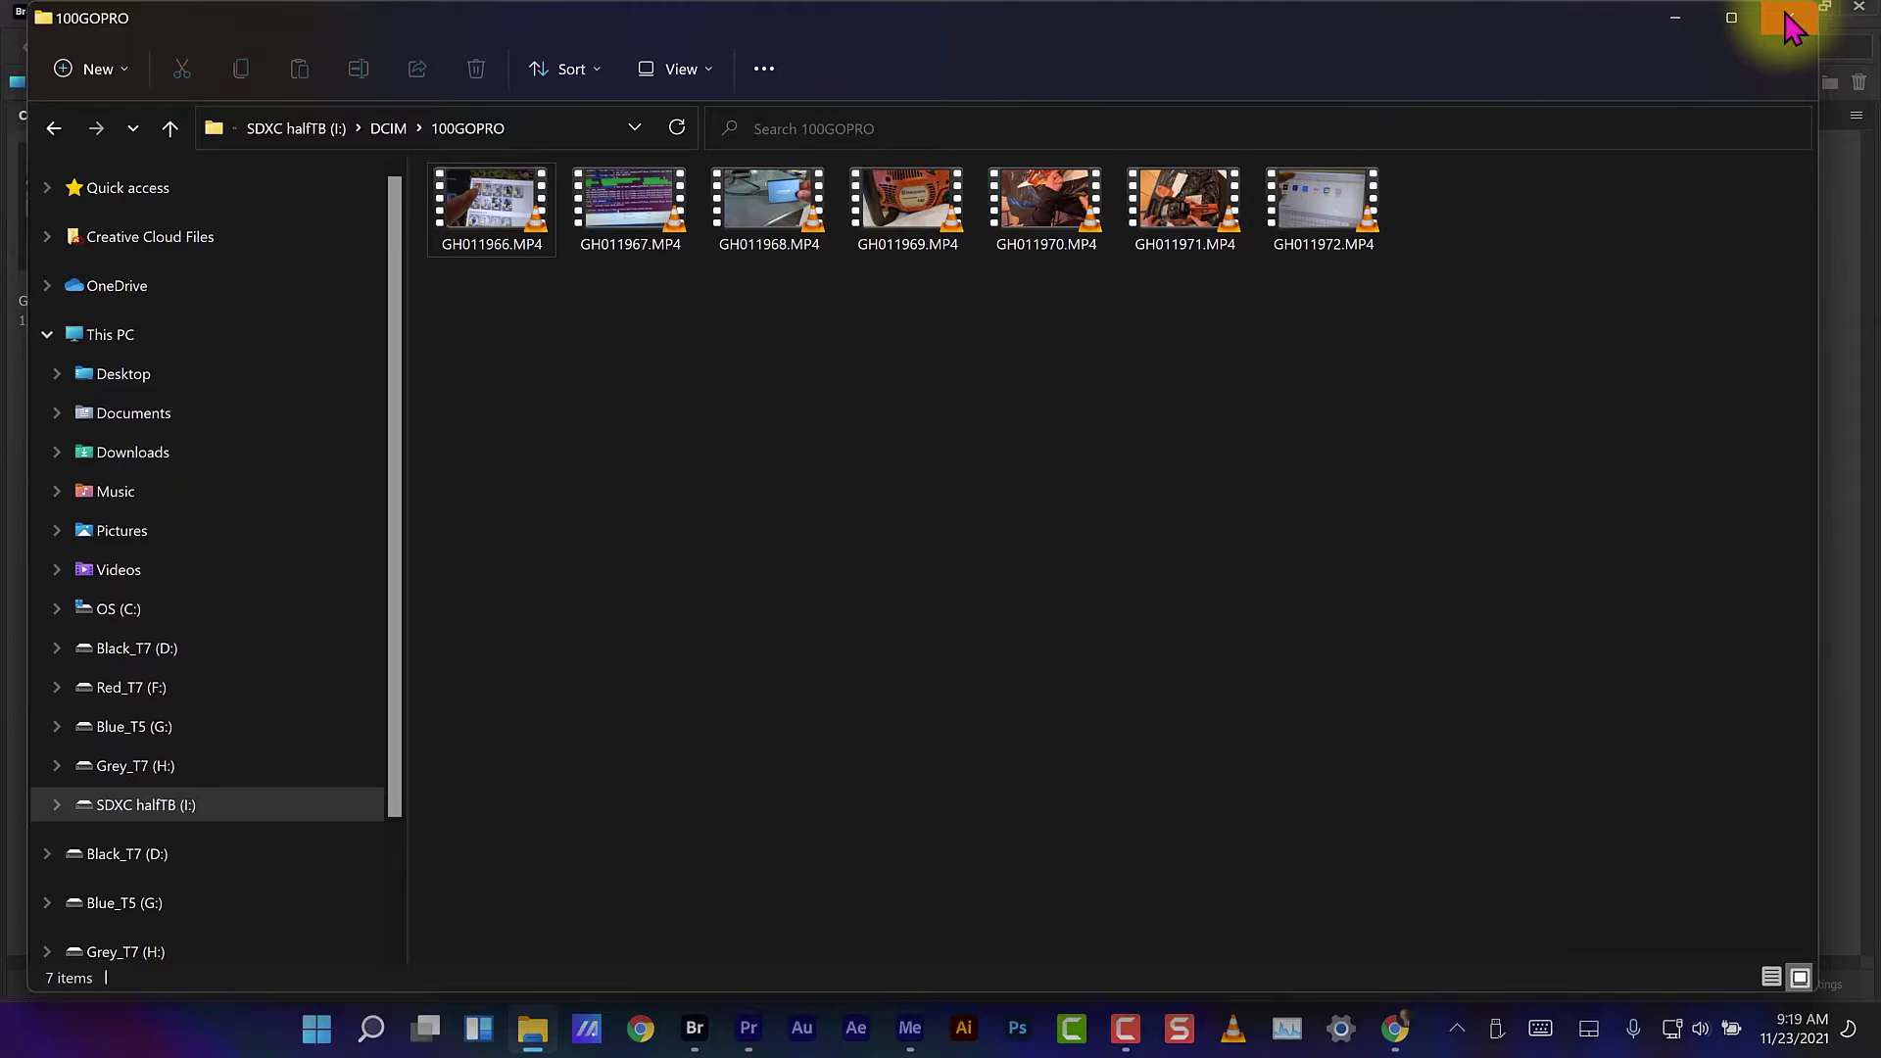
- Back in Bridge, enlarge the thumbnails and select GH011972.MP4 and GH011966.MP4
left_click(1791, 21)
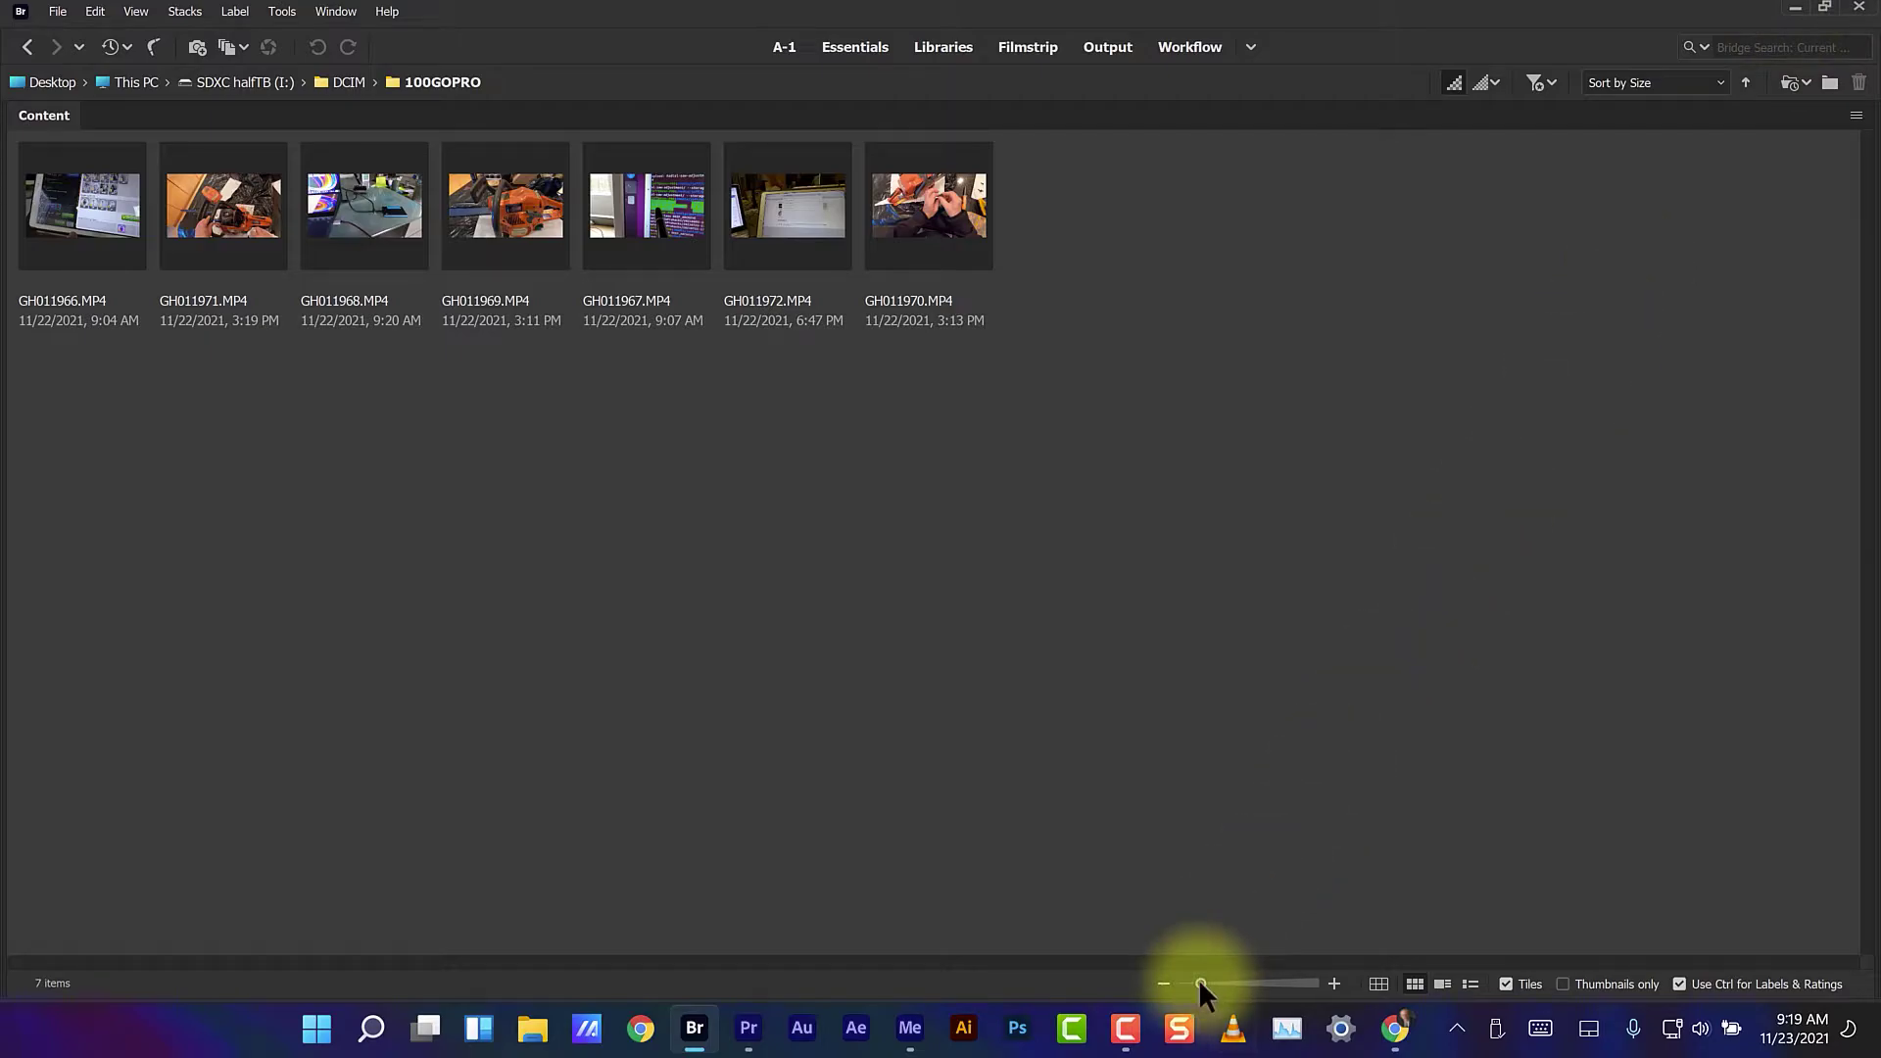
left_click_drag(1200, 983, 1220, 984)
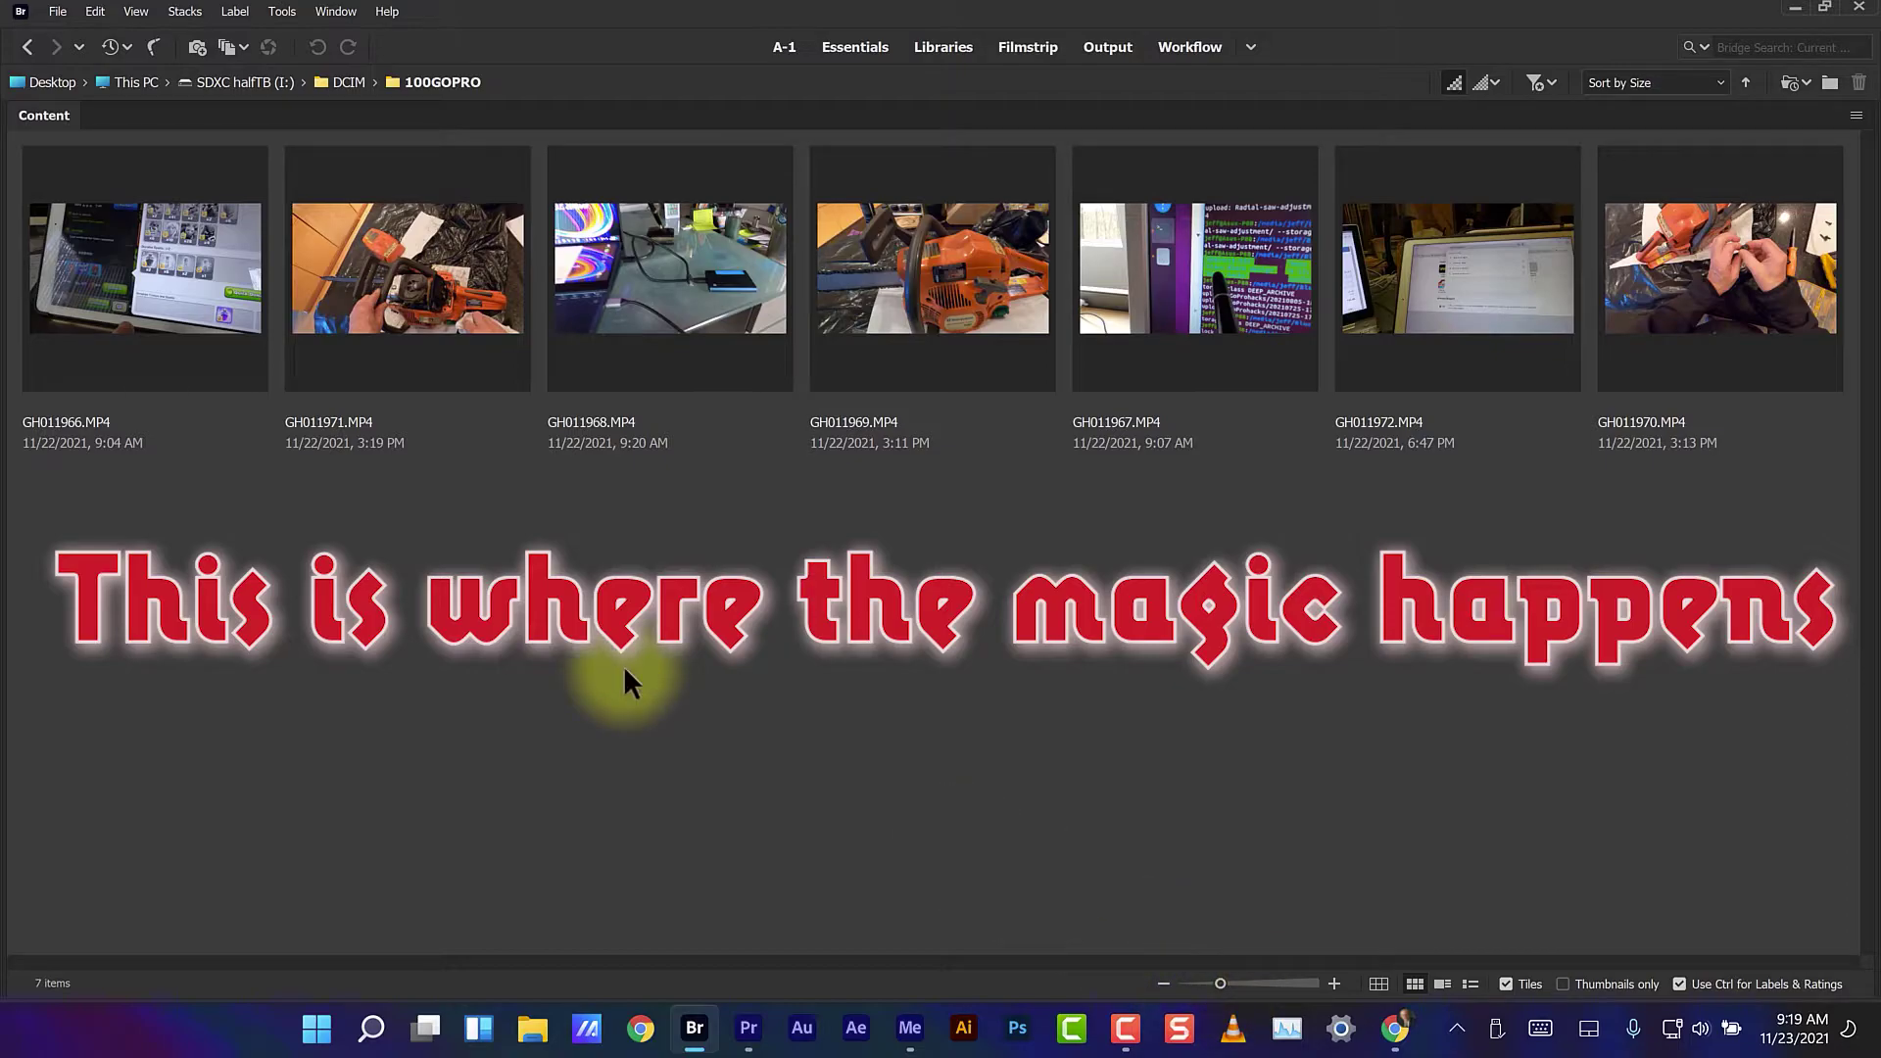
left_click(1437, 272)
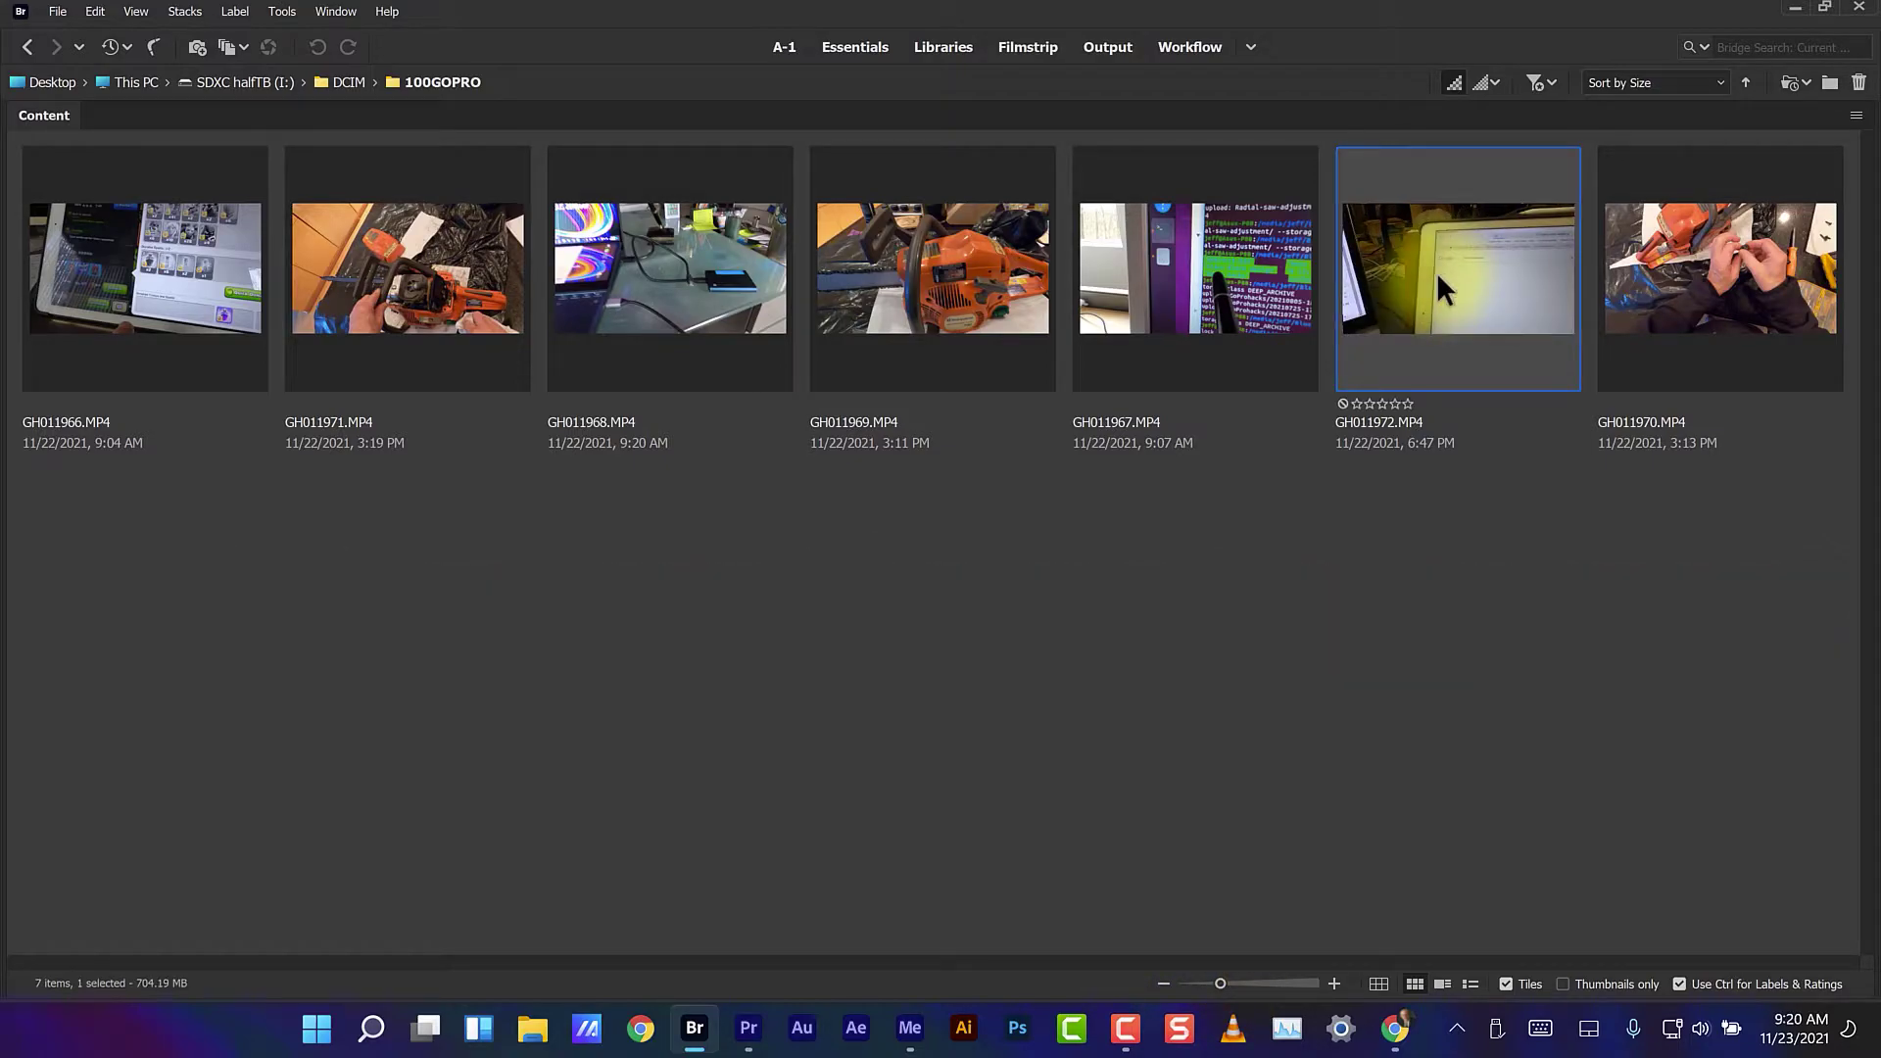
left_click(138, 274, "ctrl")
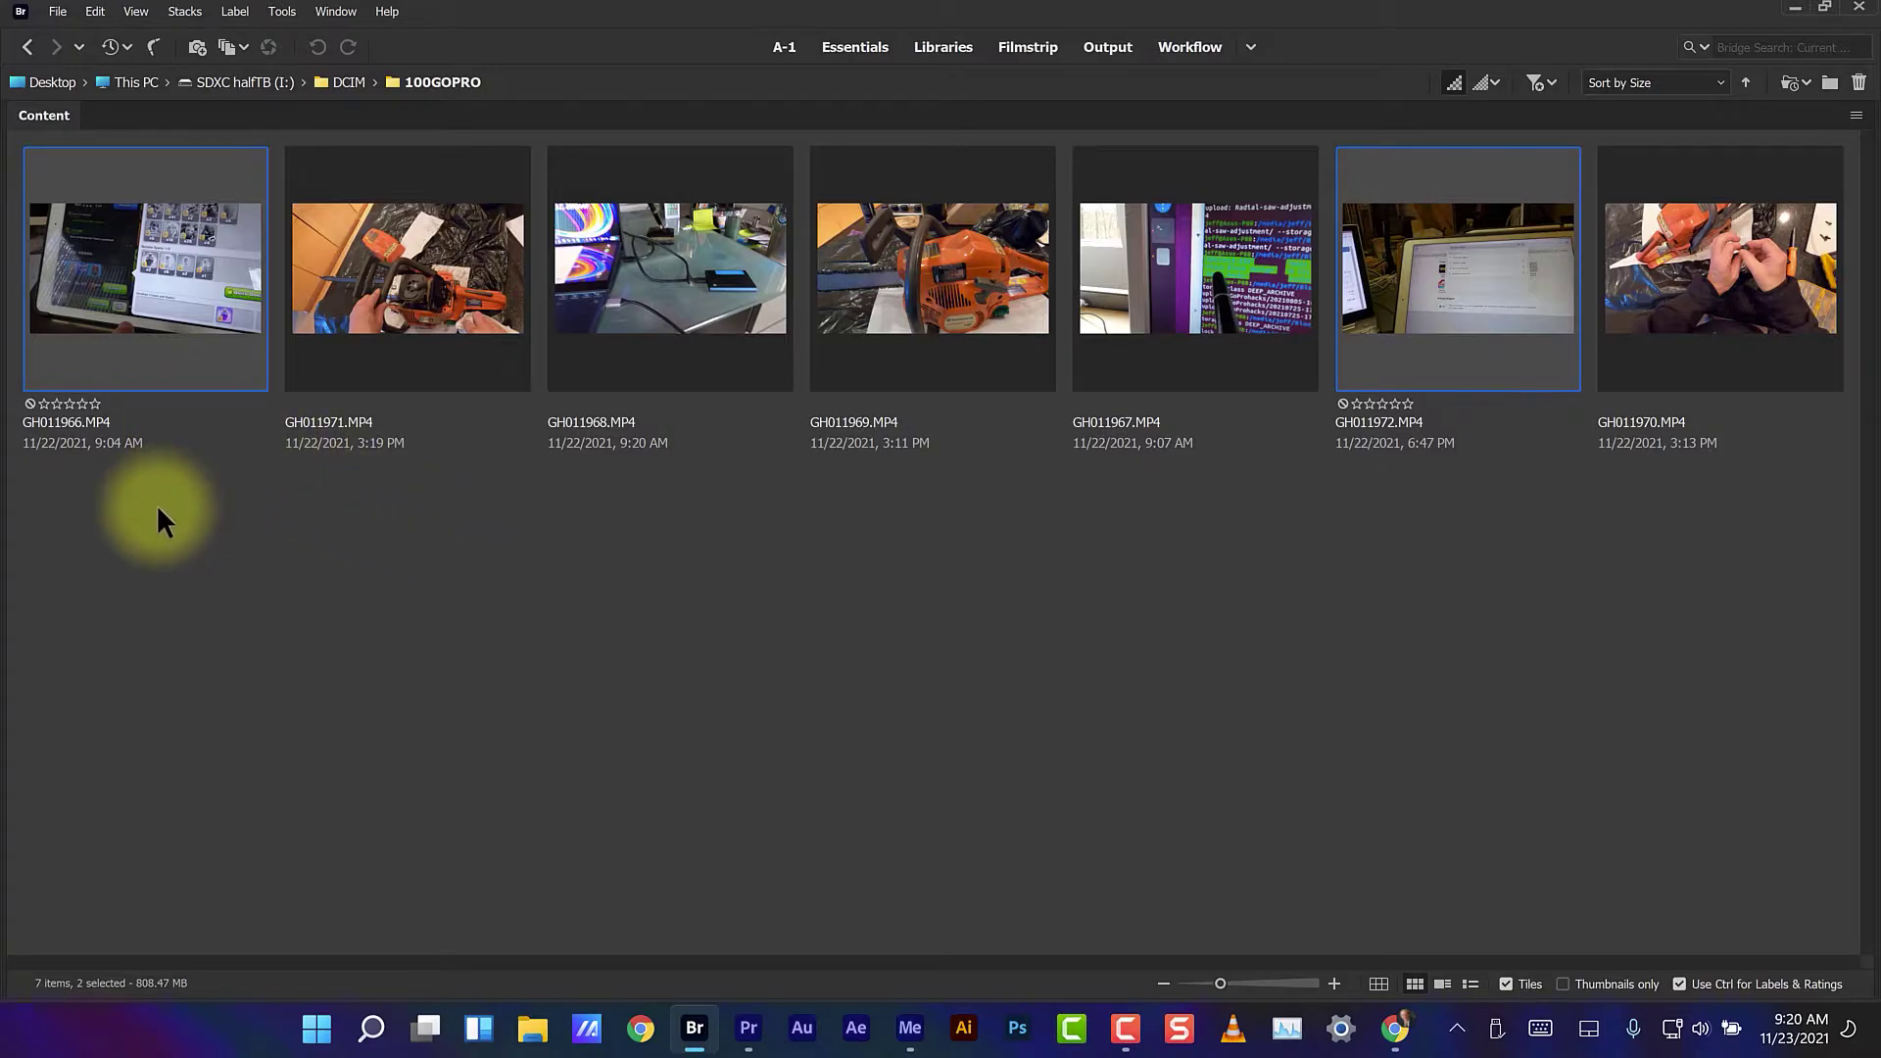
left_click(284, 12)
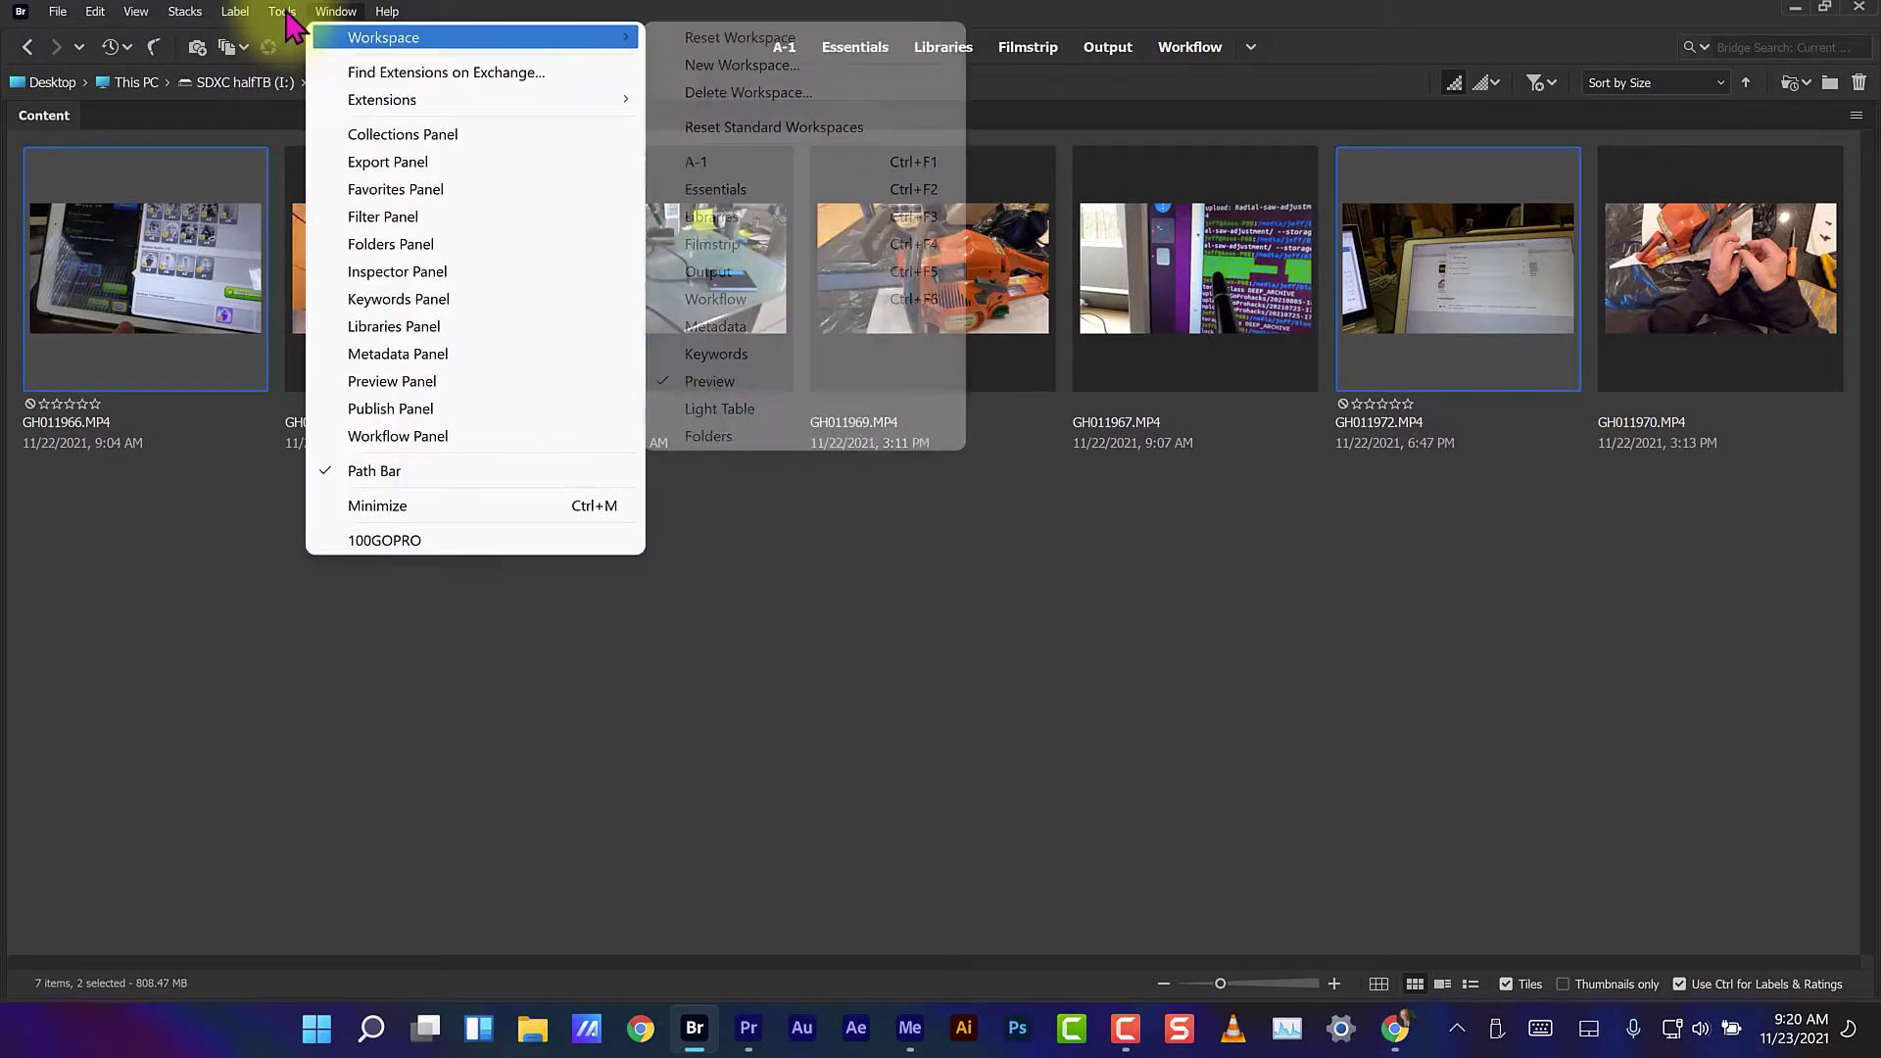
- Set up Batch Rename with the YEAR-TIME (Modified) preset, replacing the underscore separator with a hyphen
left_click(294, 39)
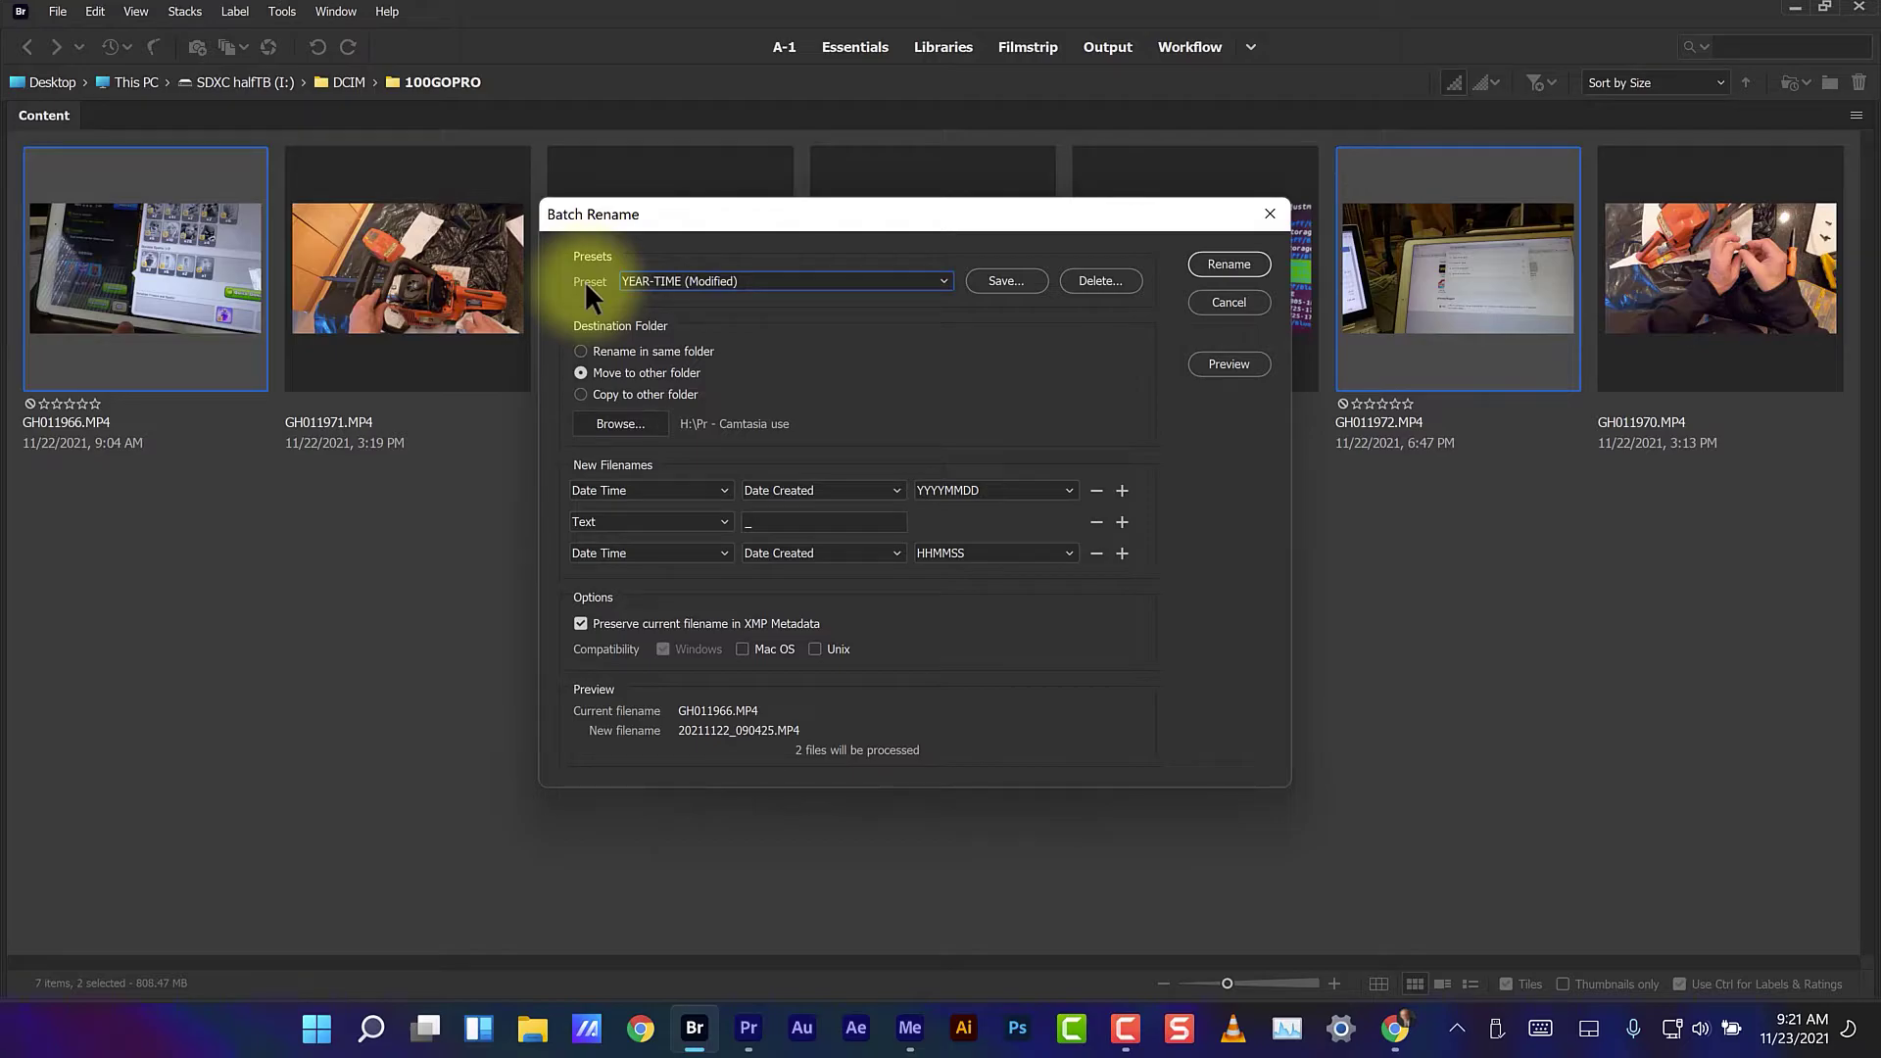
left_click(944, 280)
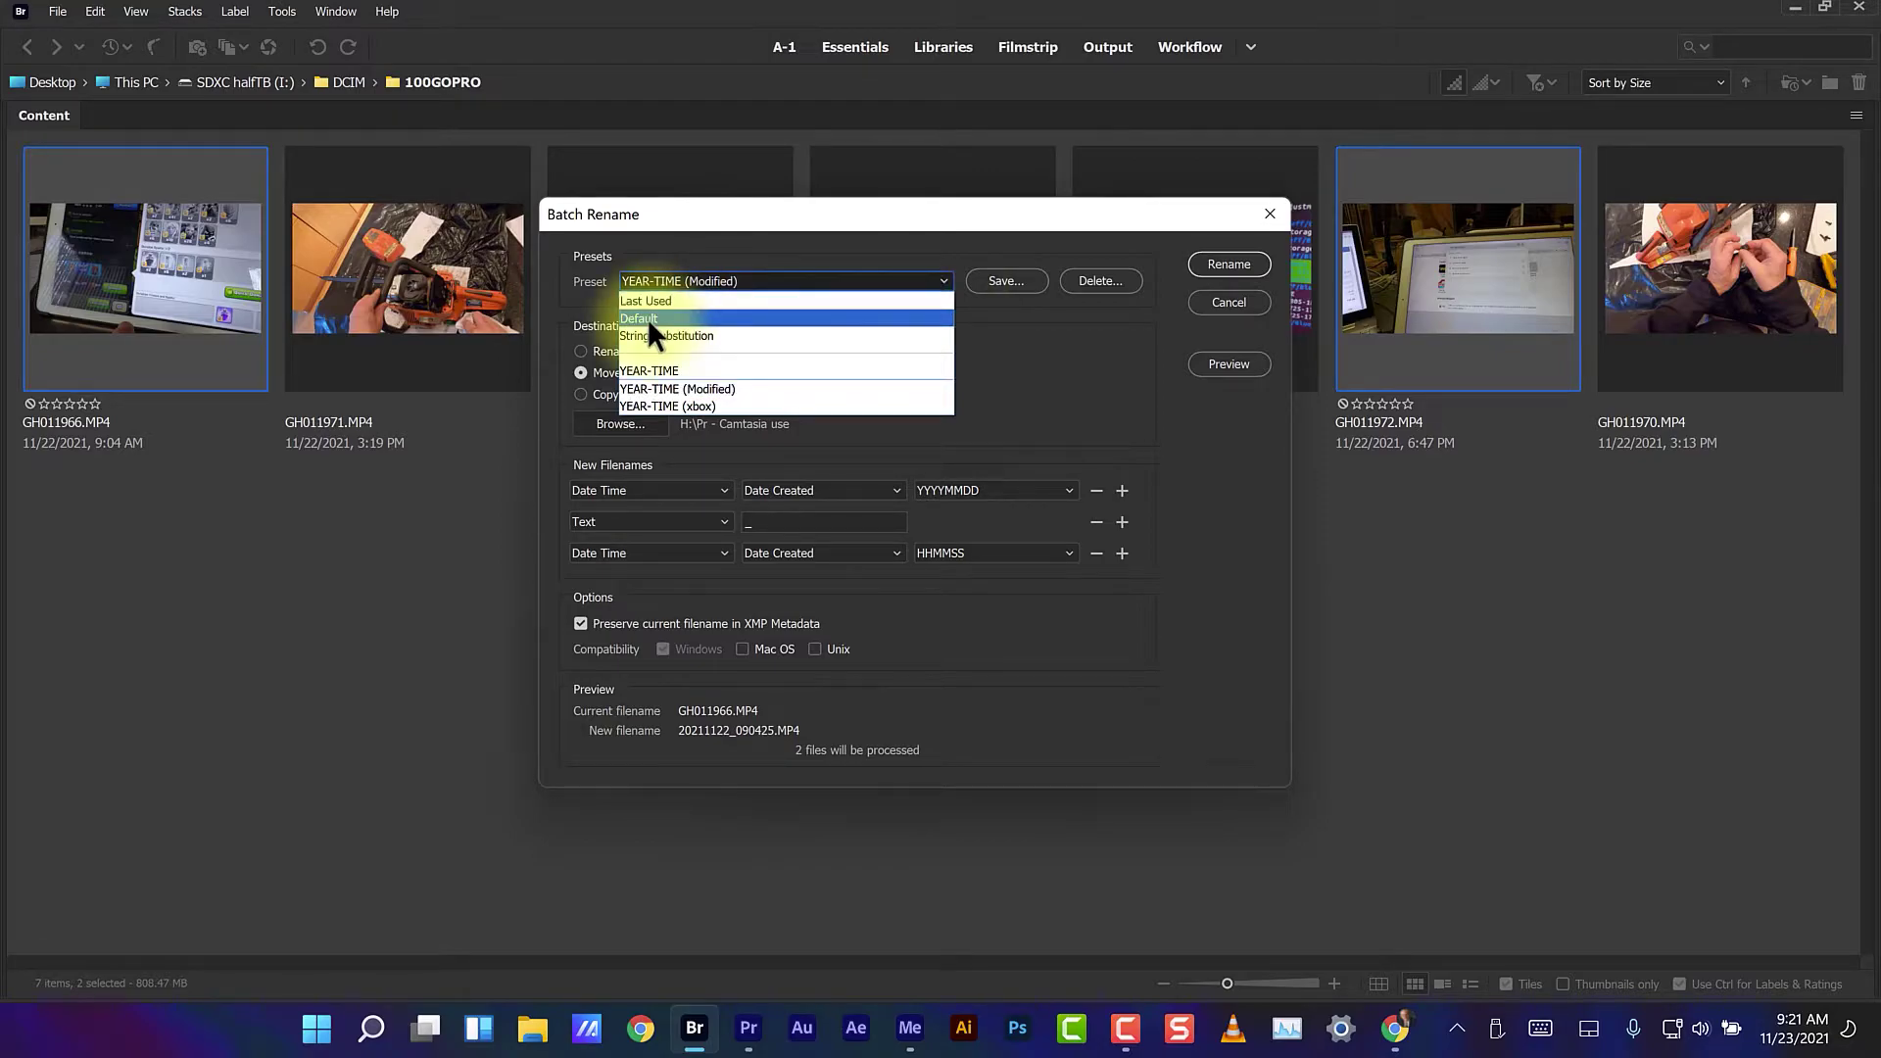
left_click(650, 386)
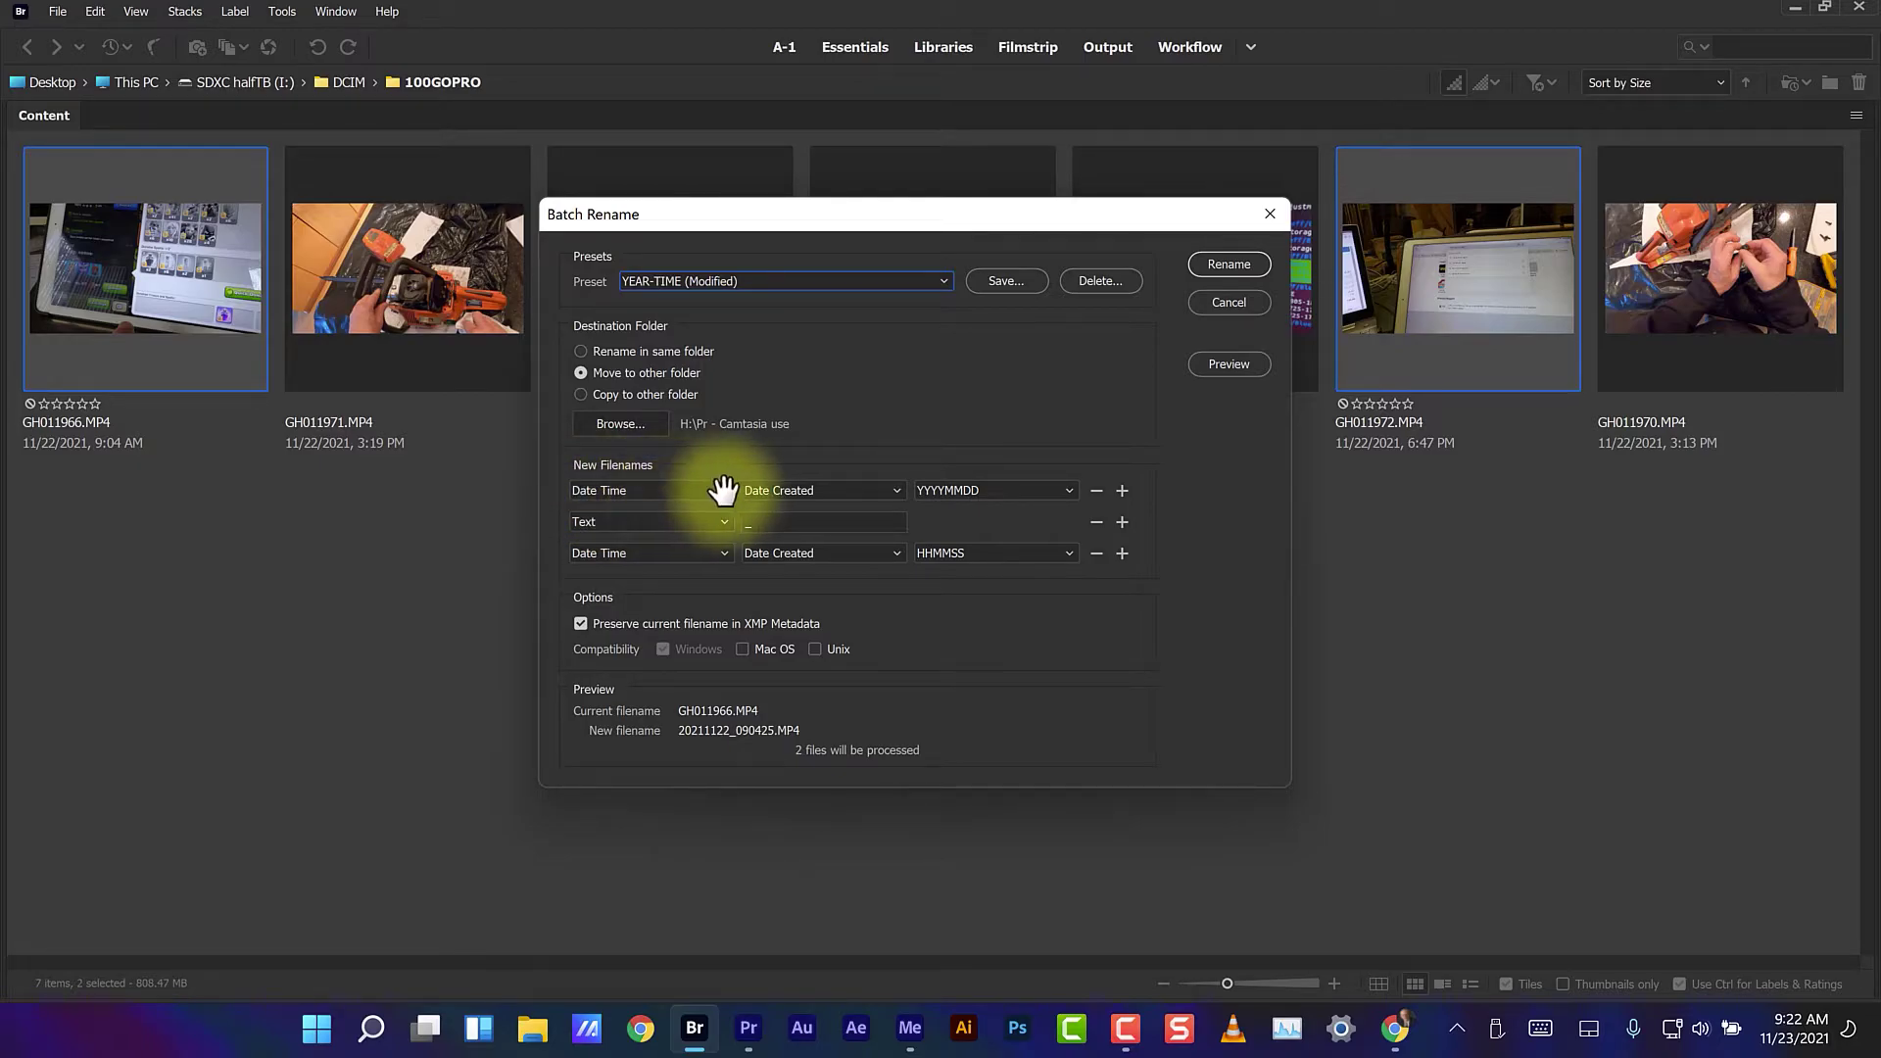
left_click(726, 489)
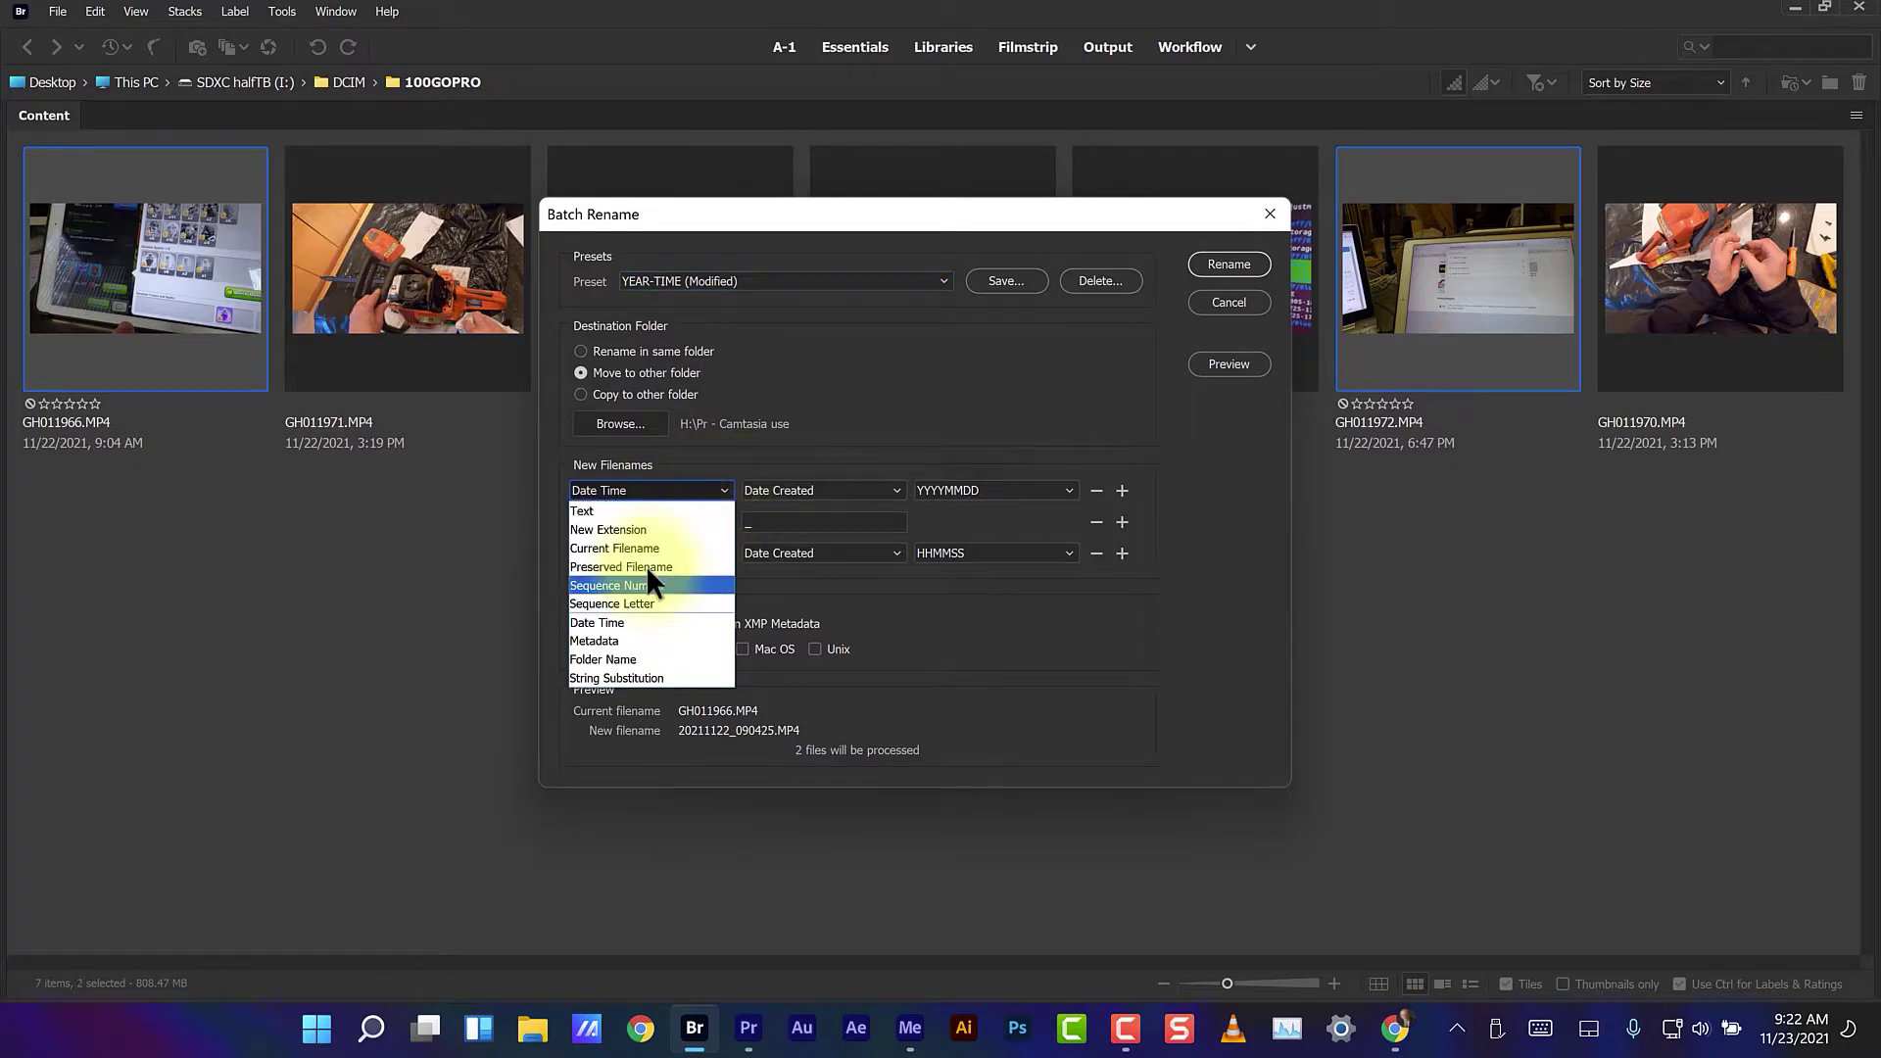
left_click(587, 625)
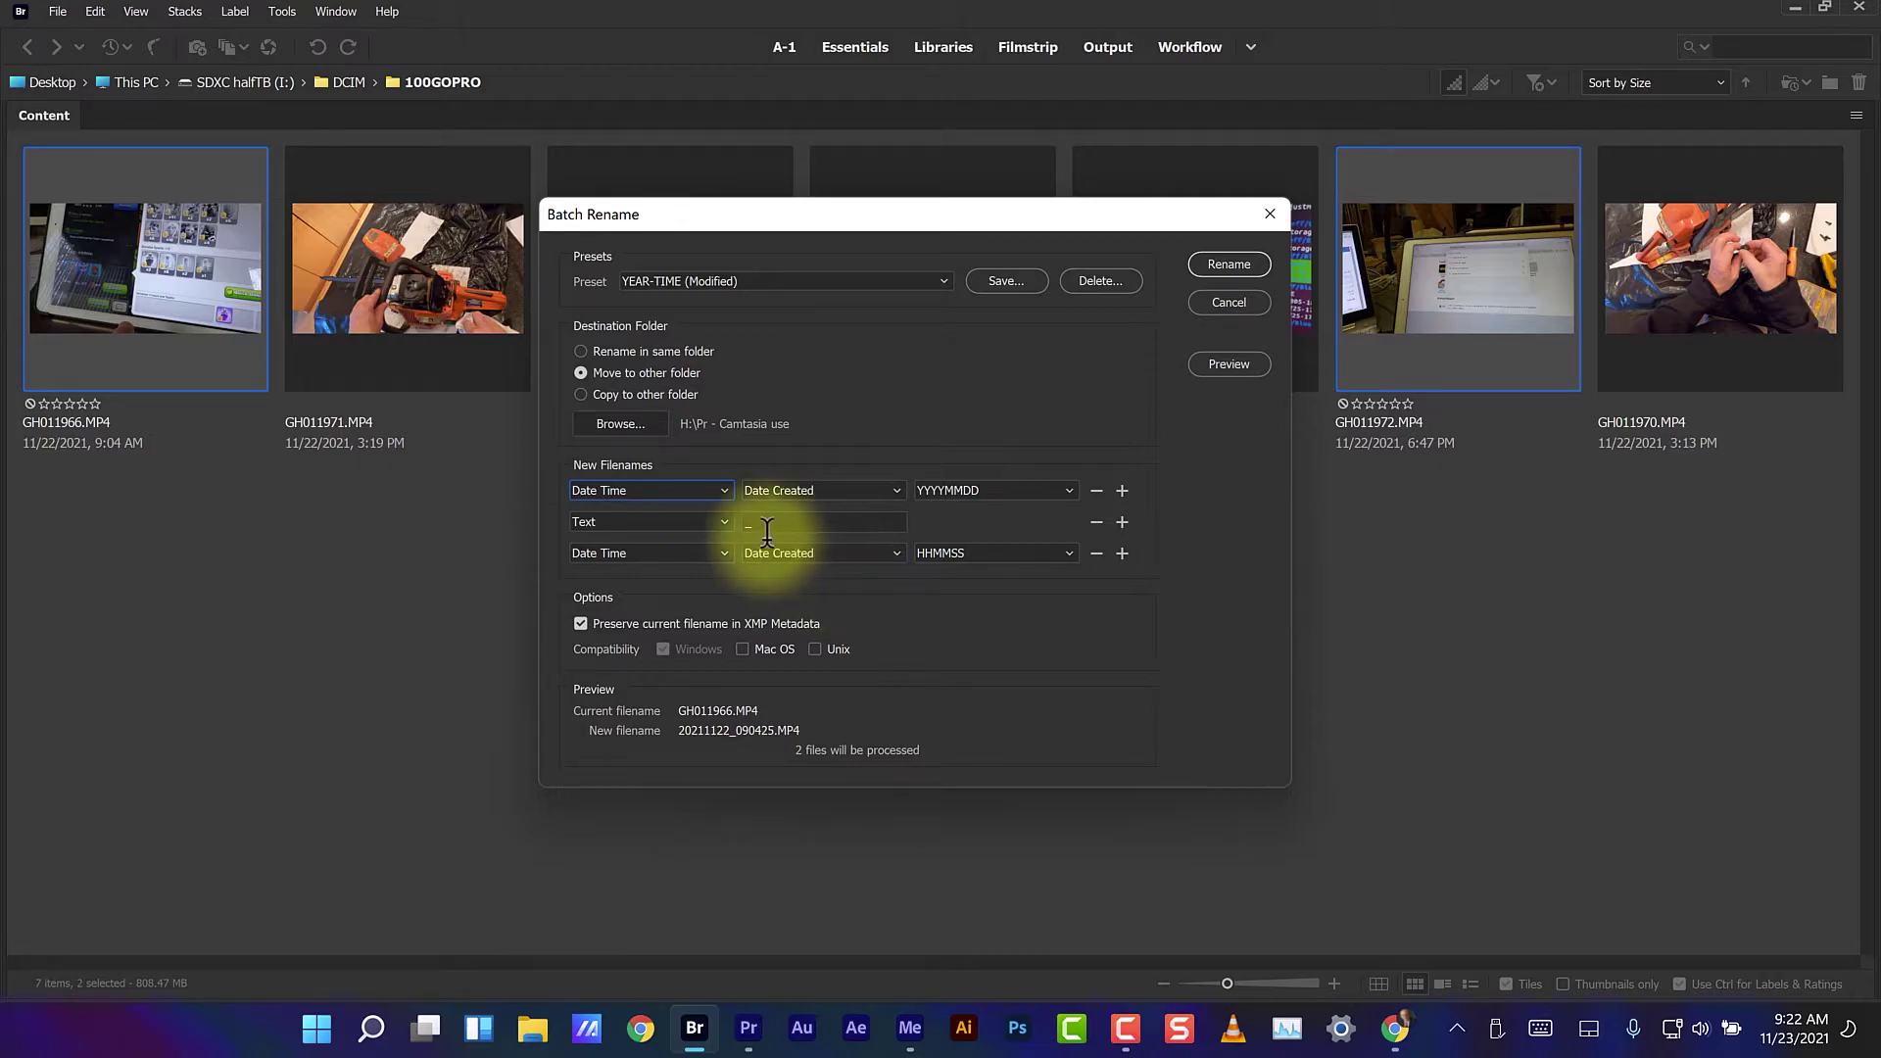
left_click(725, 517)
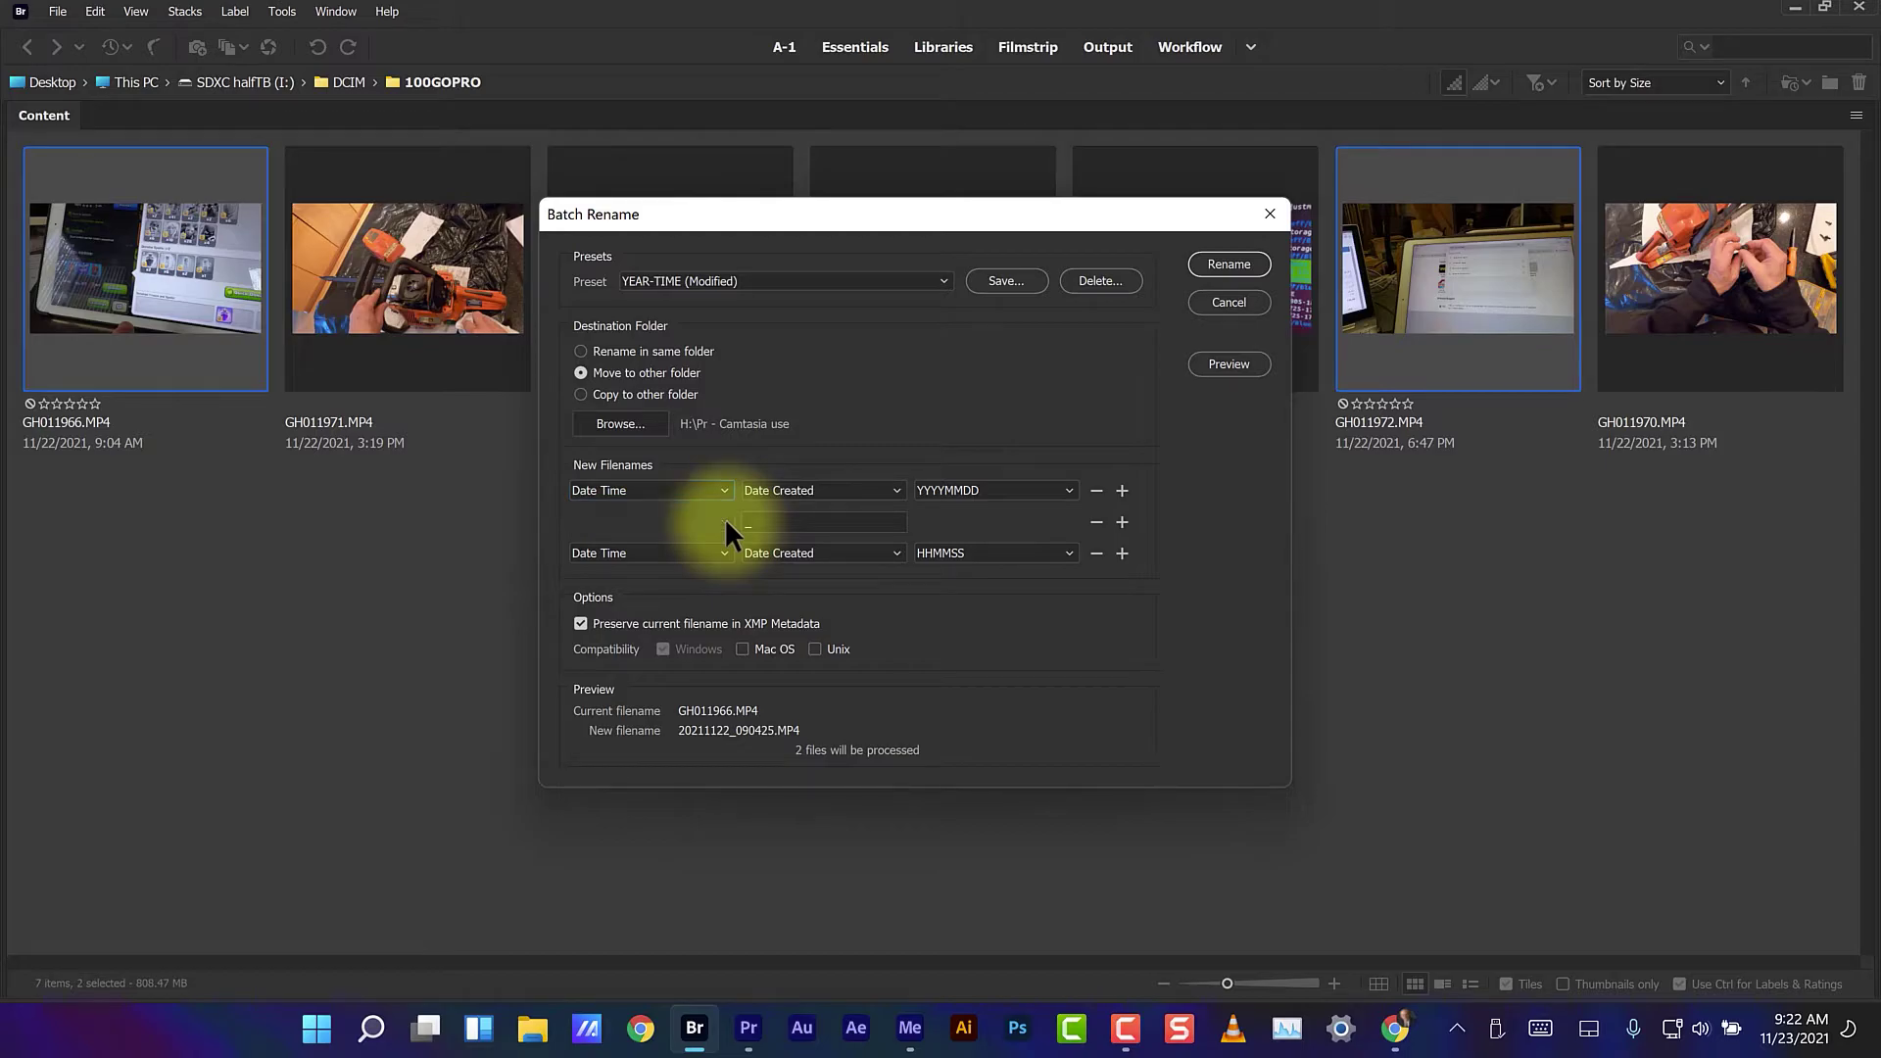
left_click(595, 545)
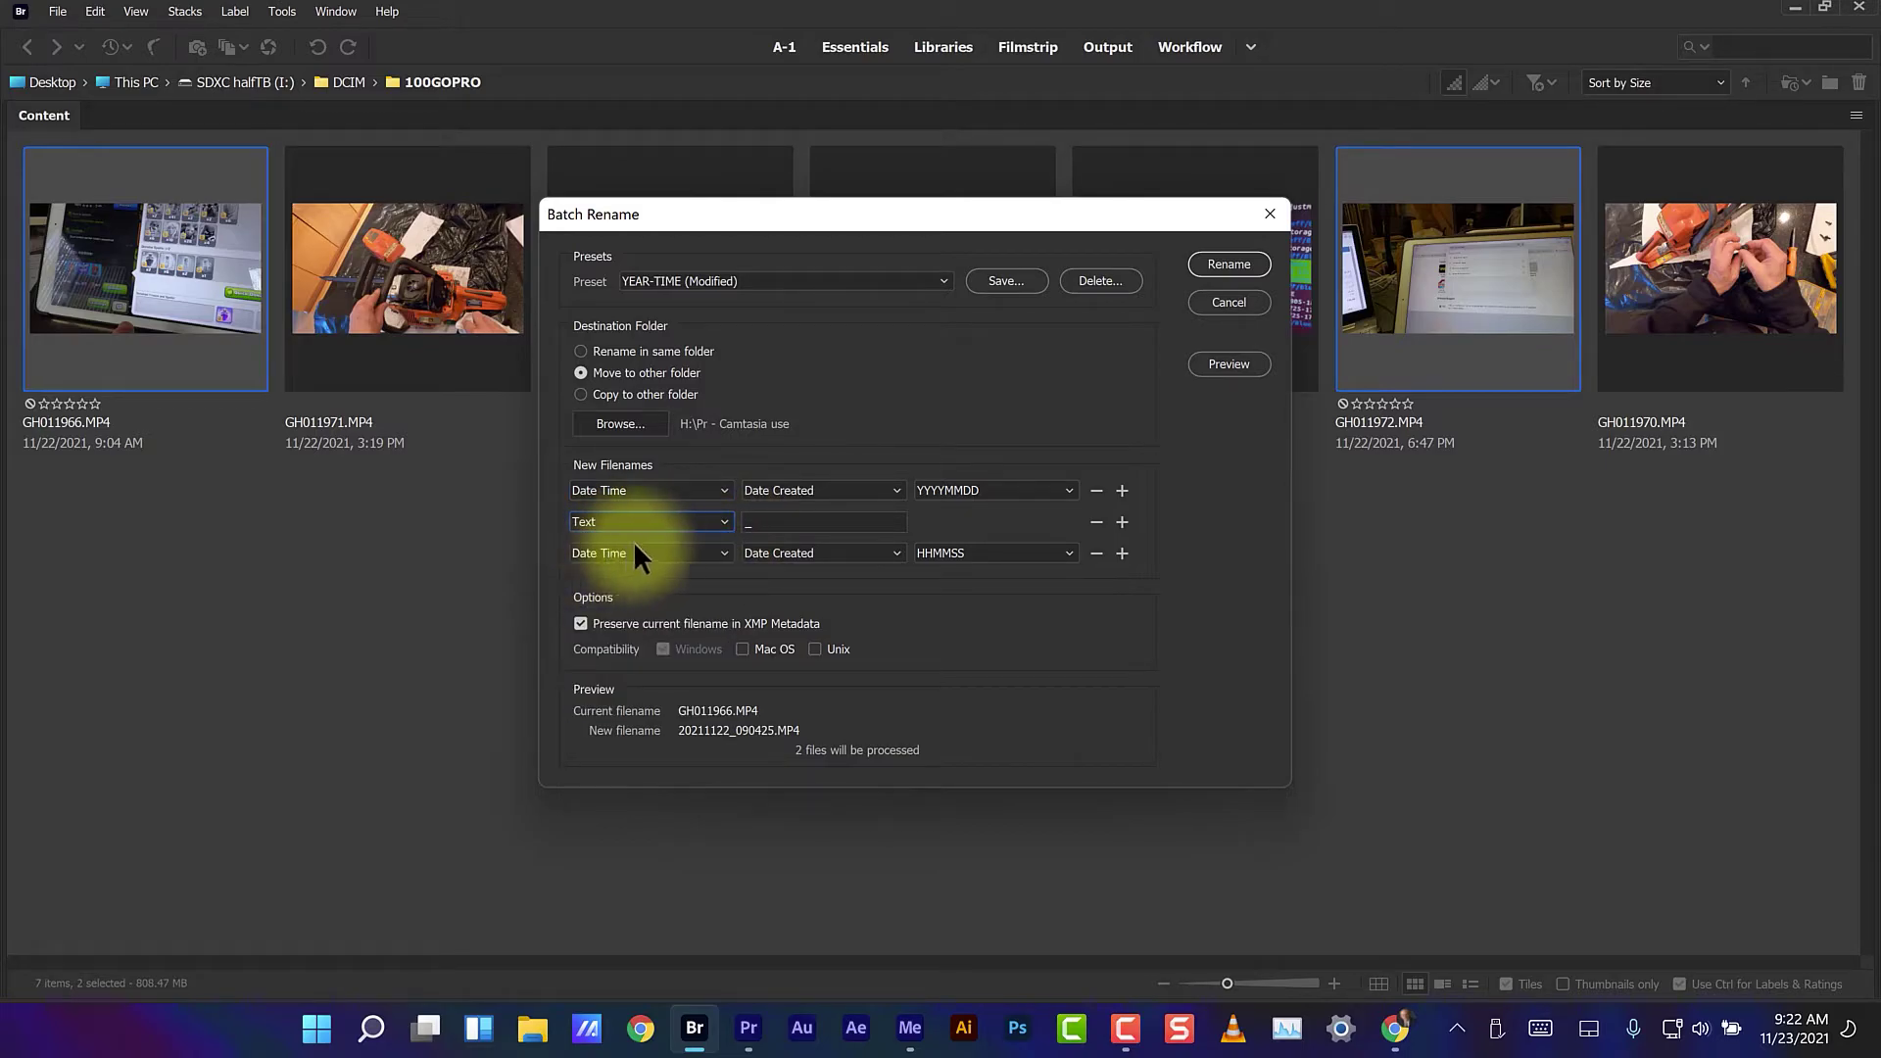
left_click(805, 519)
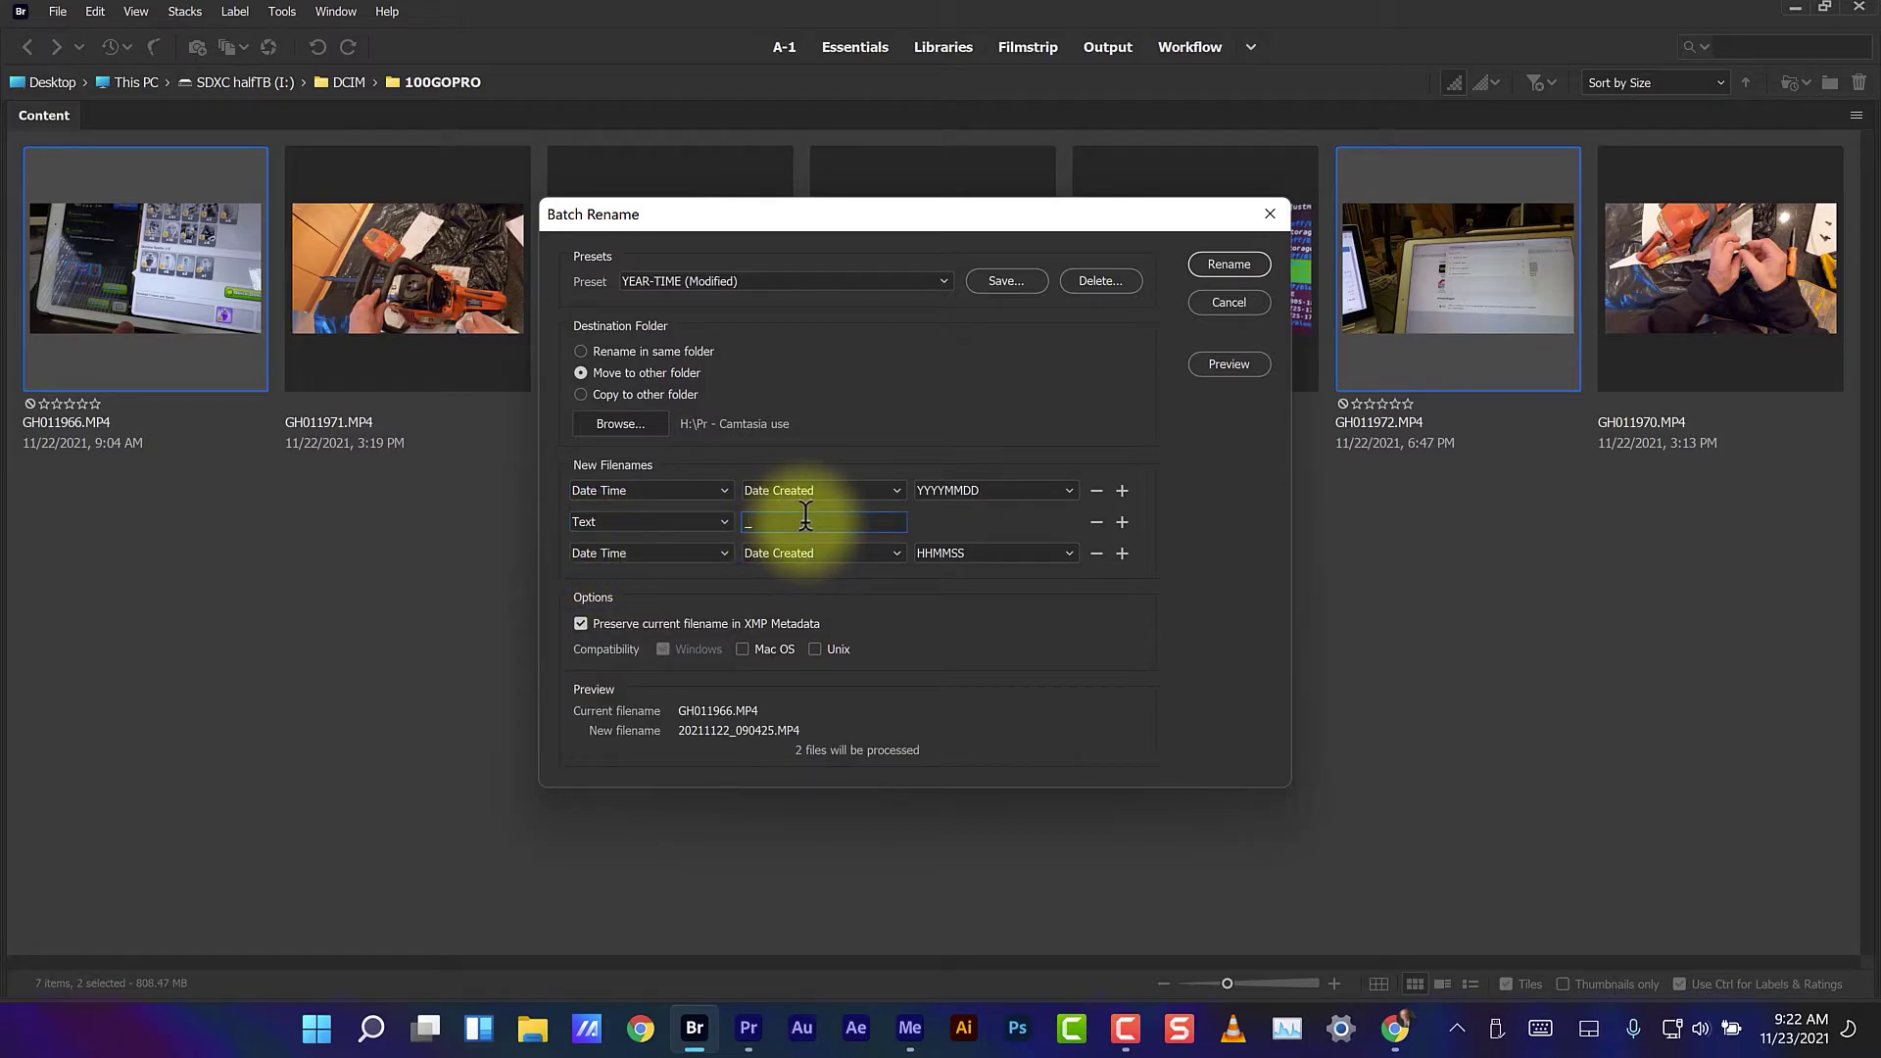
key("BackSpace")
type("-")
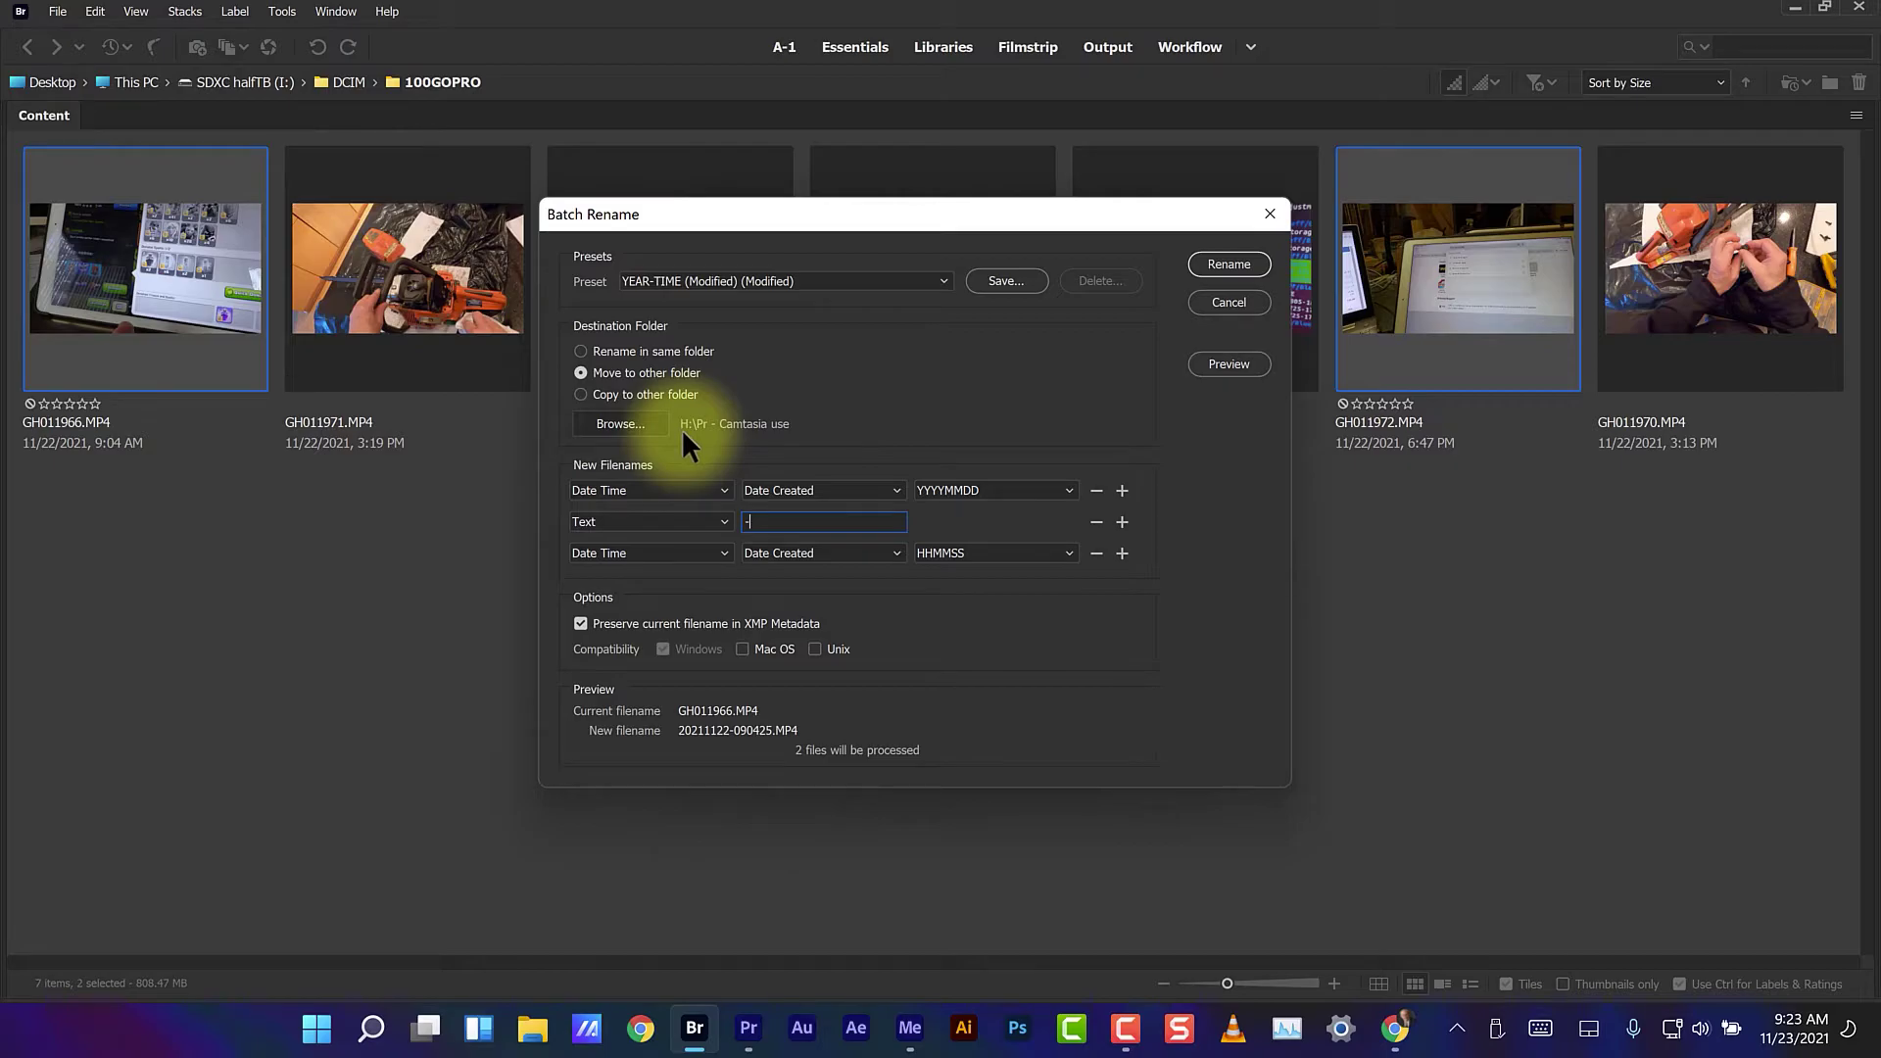
left_click(617, 421)
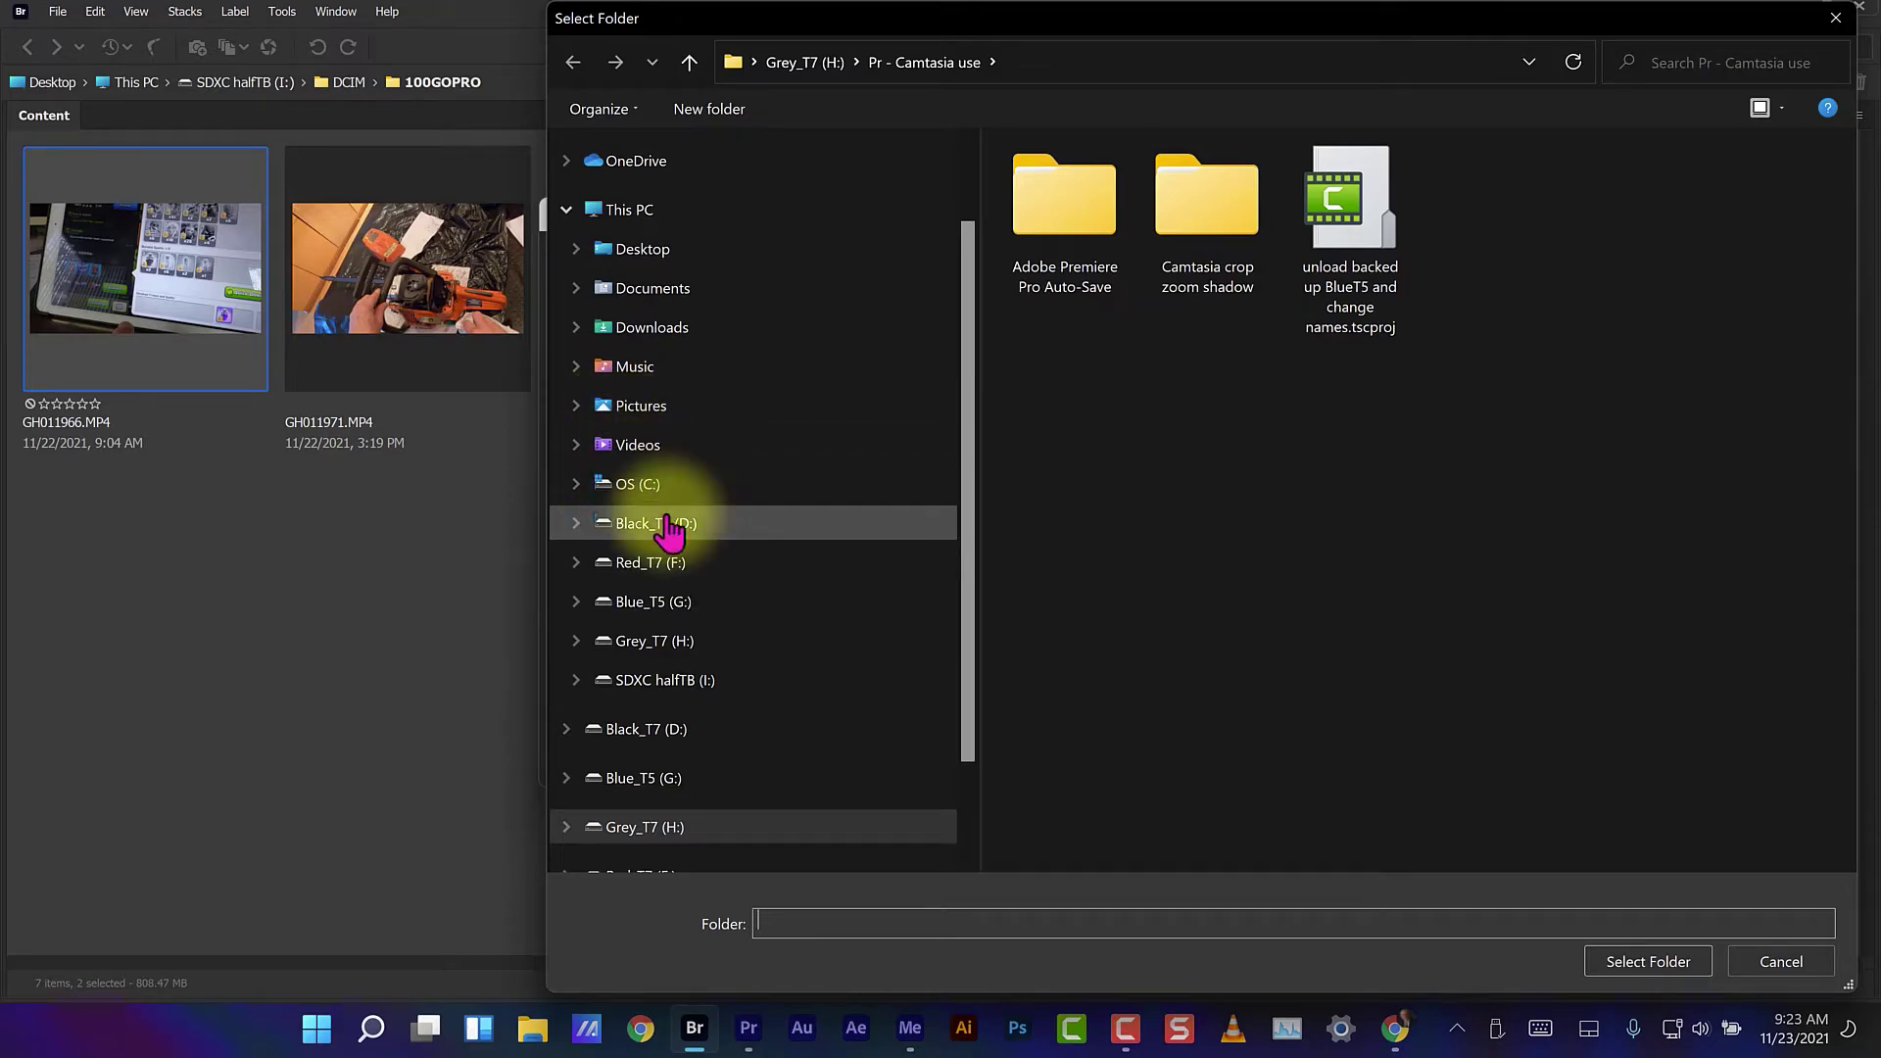
- Browse to Red_T7 (F:) and try entering 'iPadPro not working' as the destination, dismissing the path error
left_click(634, 535)
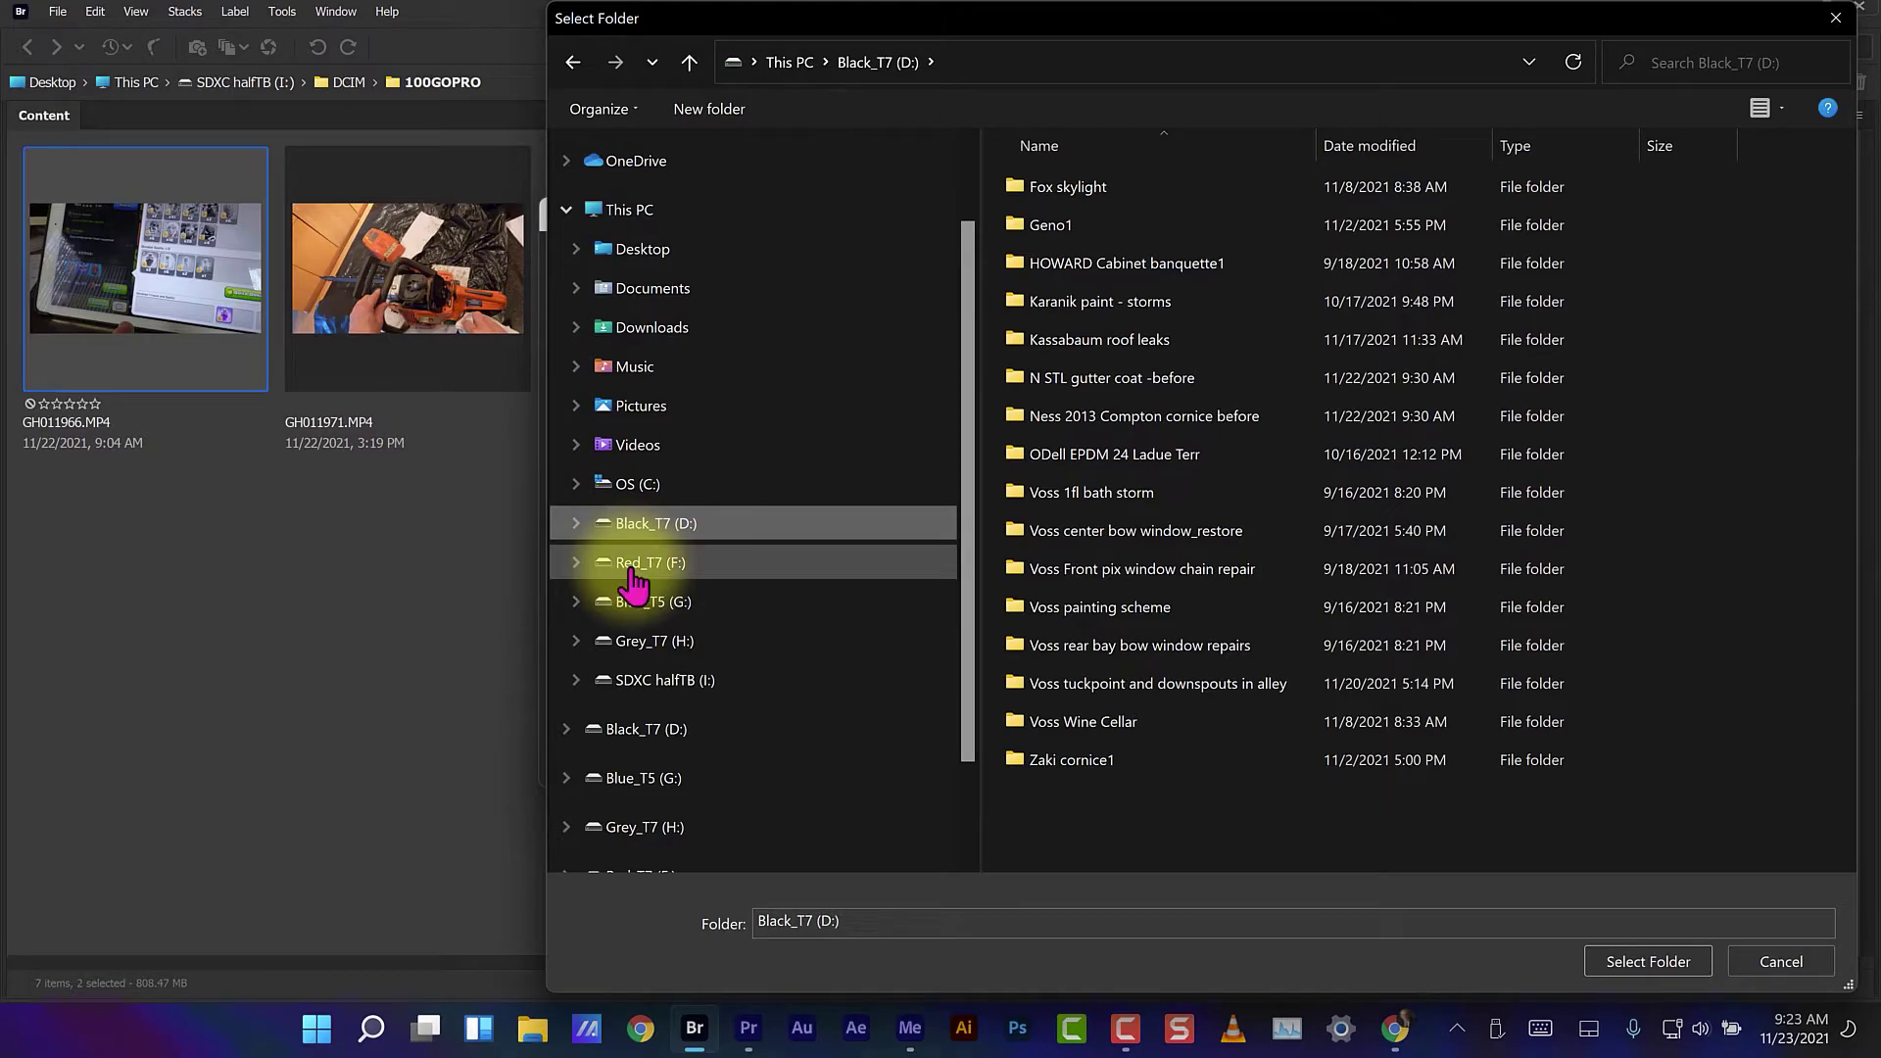
left_click(632, 573)
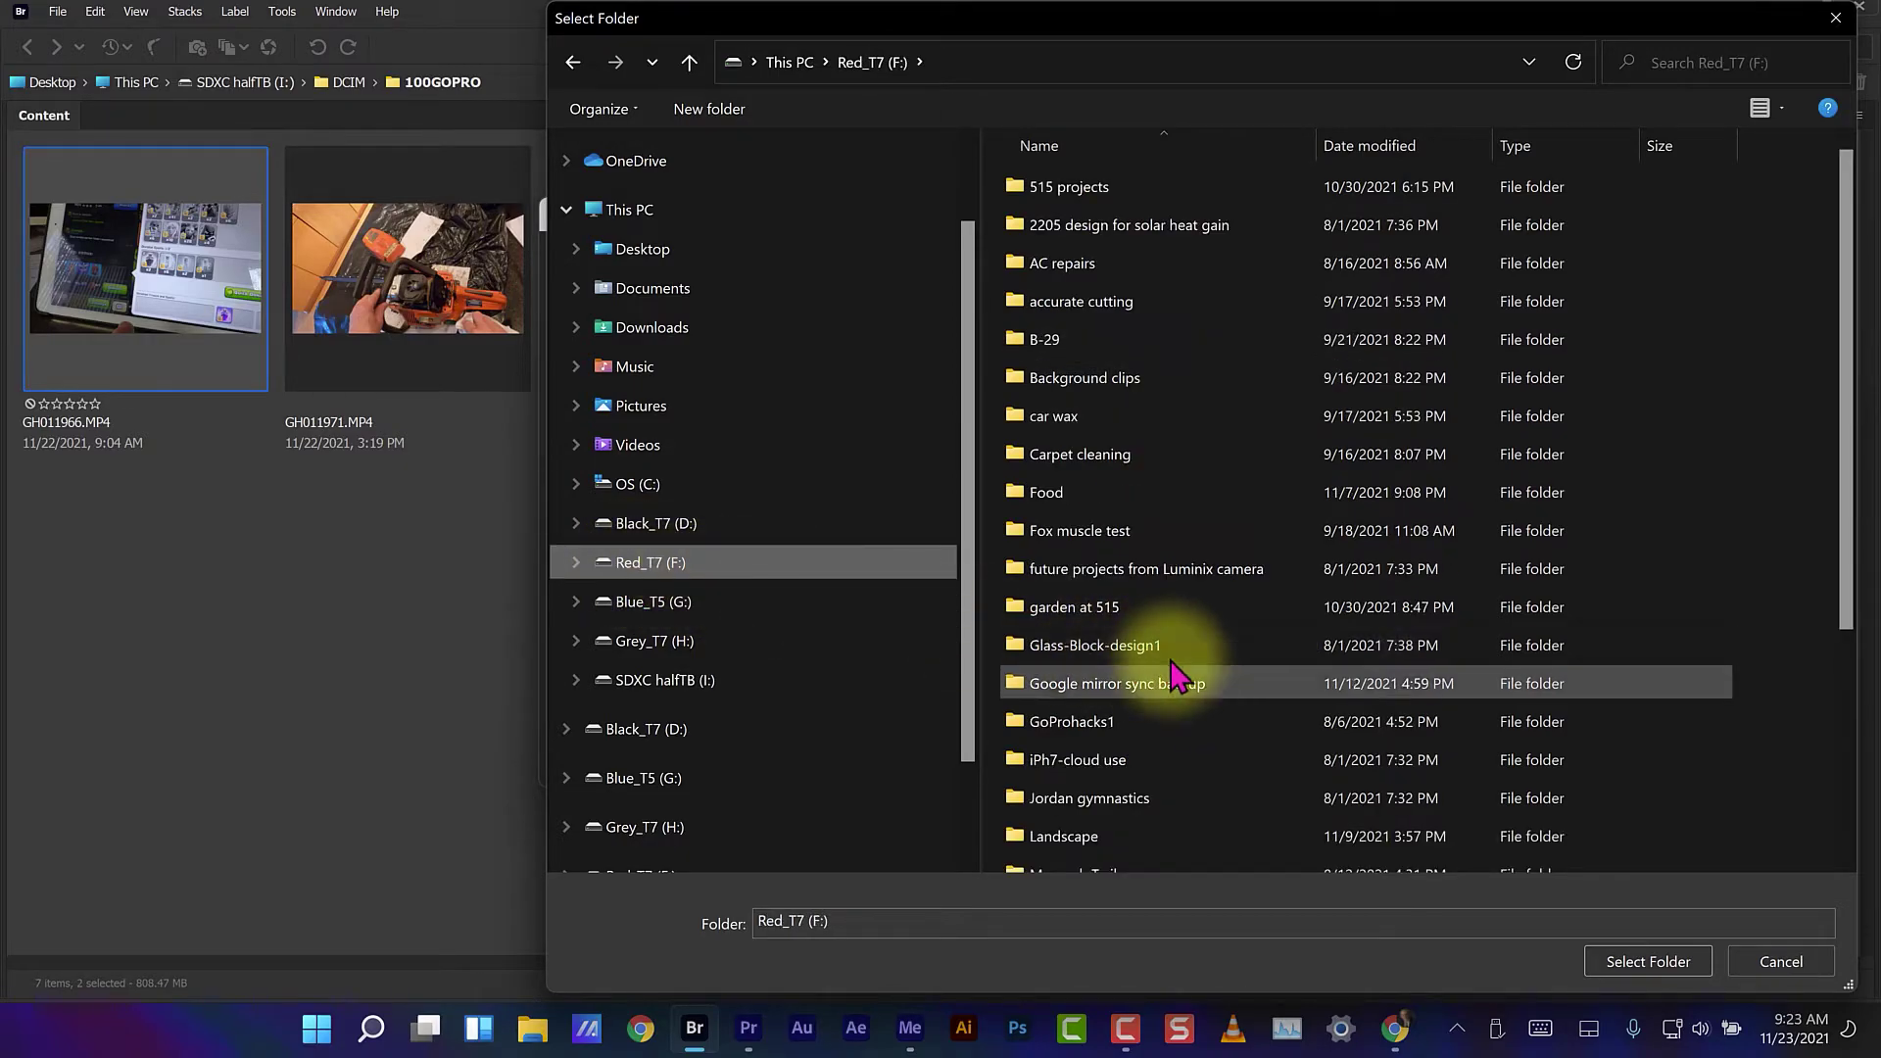
scroll(1175, 675, "down", 3)
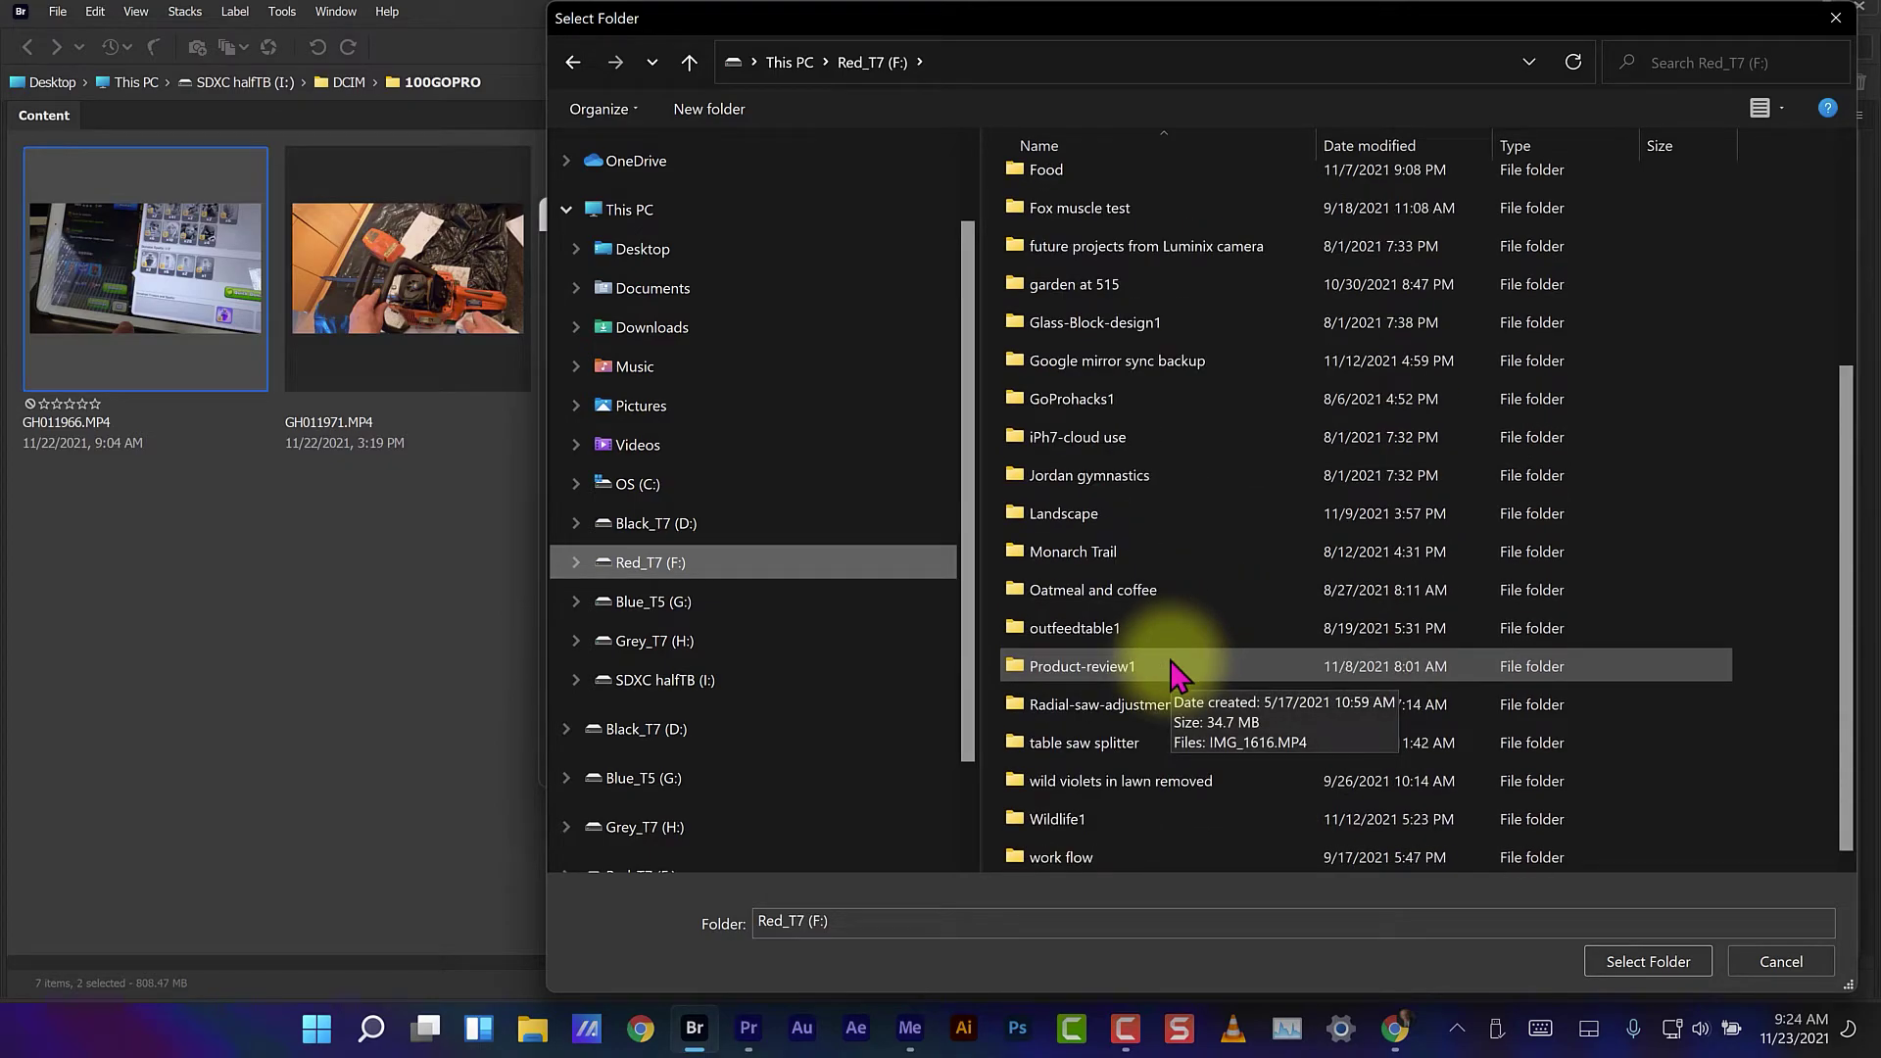
scroll(1175, 676, "up", 3)
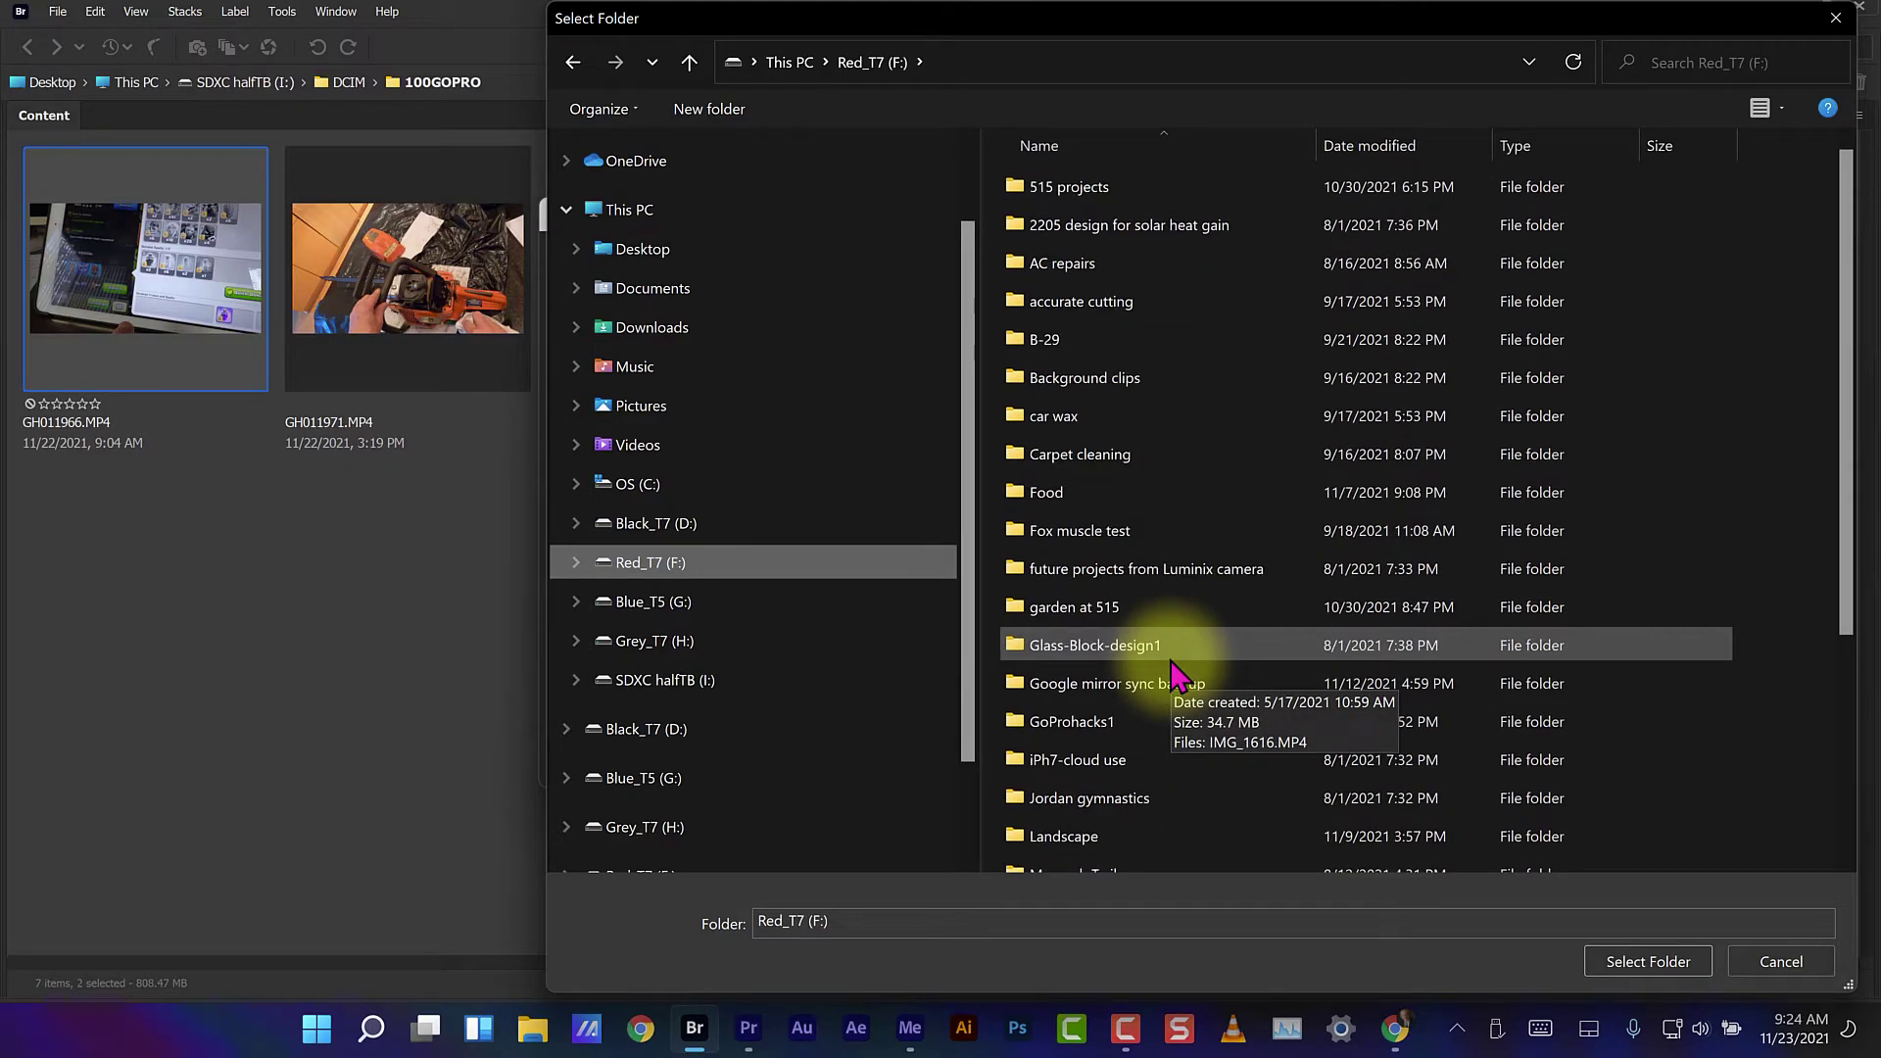
scroll(1175, 674, "down", 3)
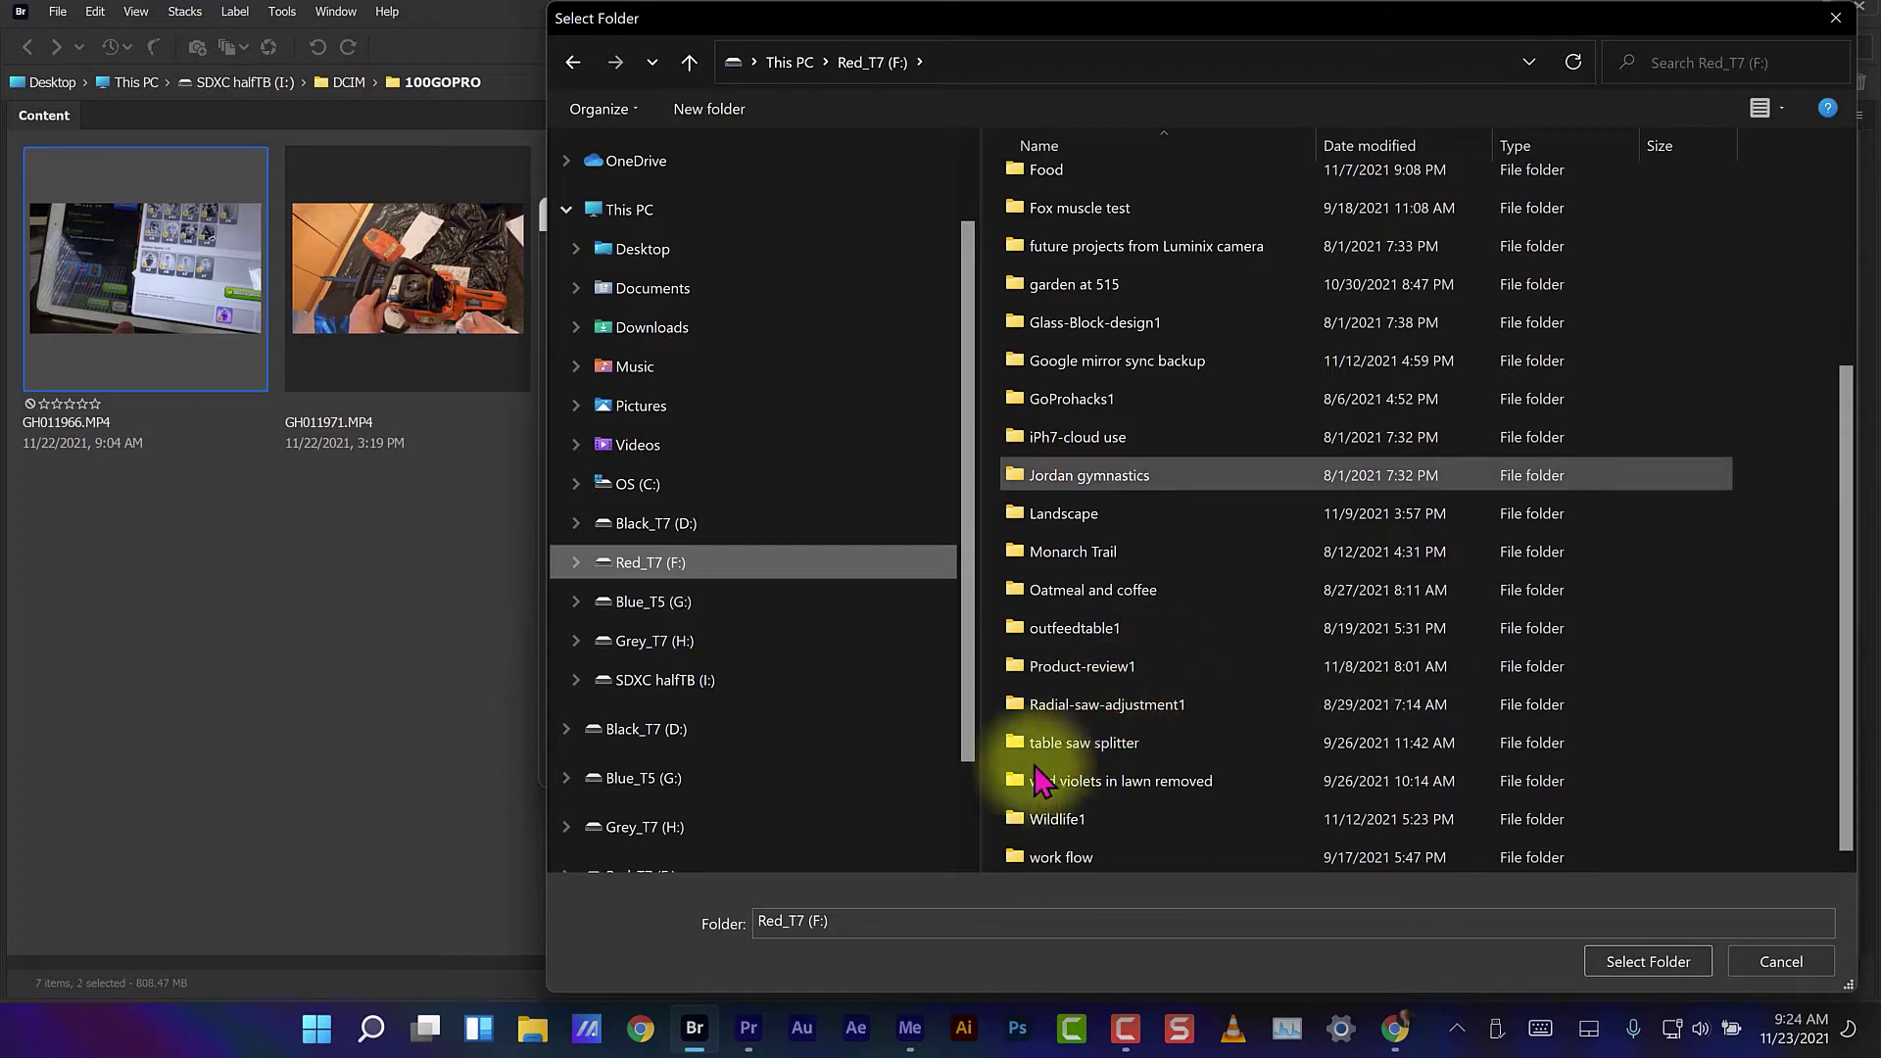
left_click(833, 921)
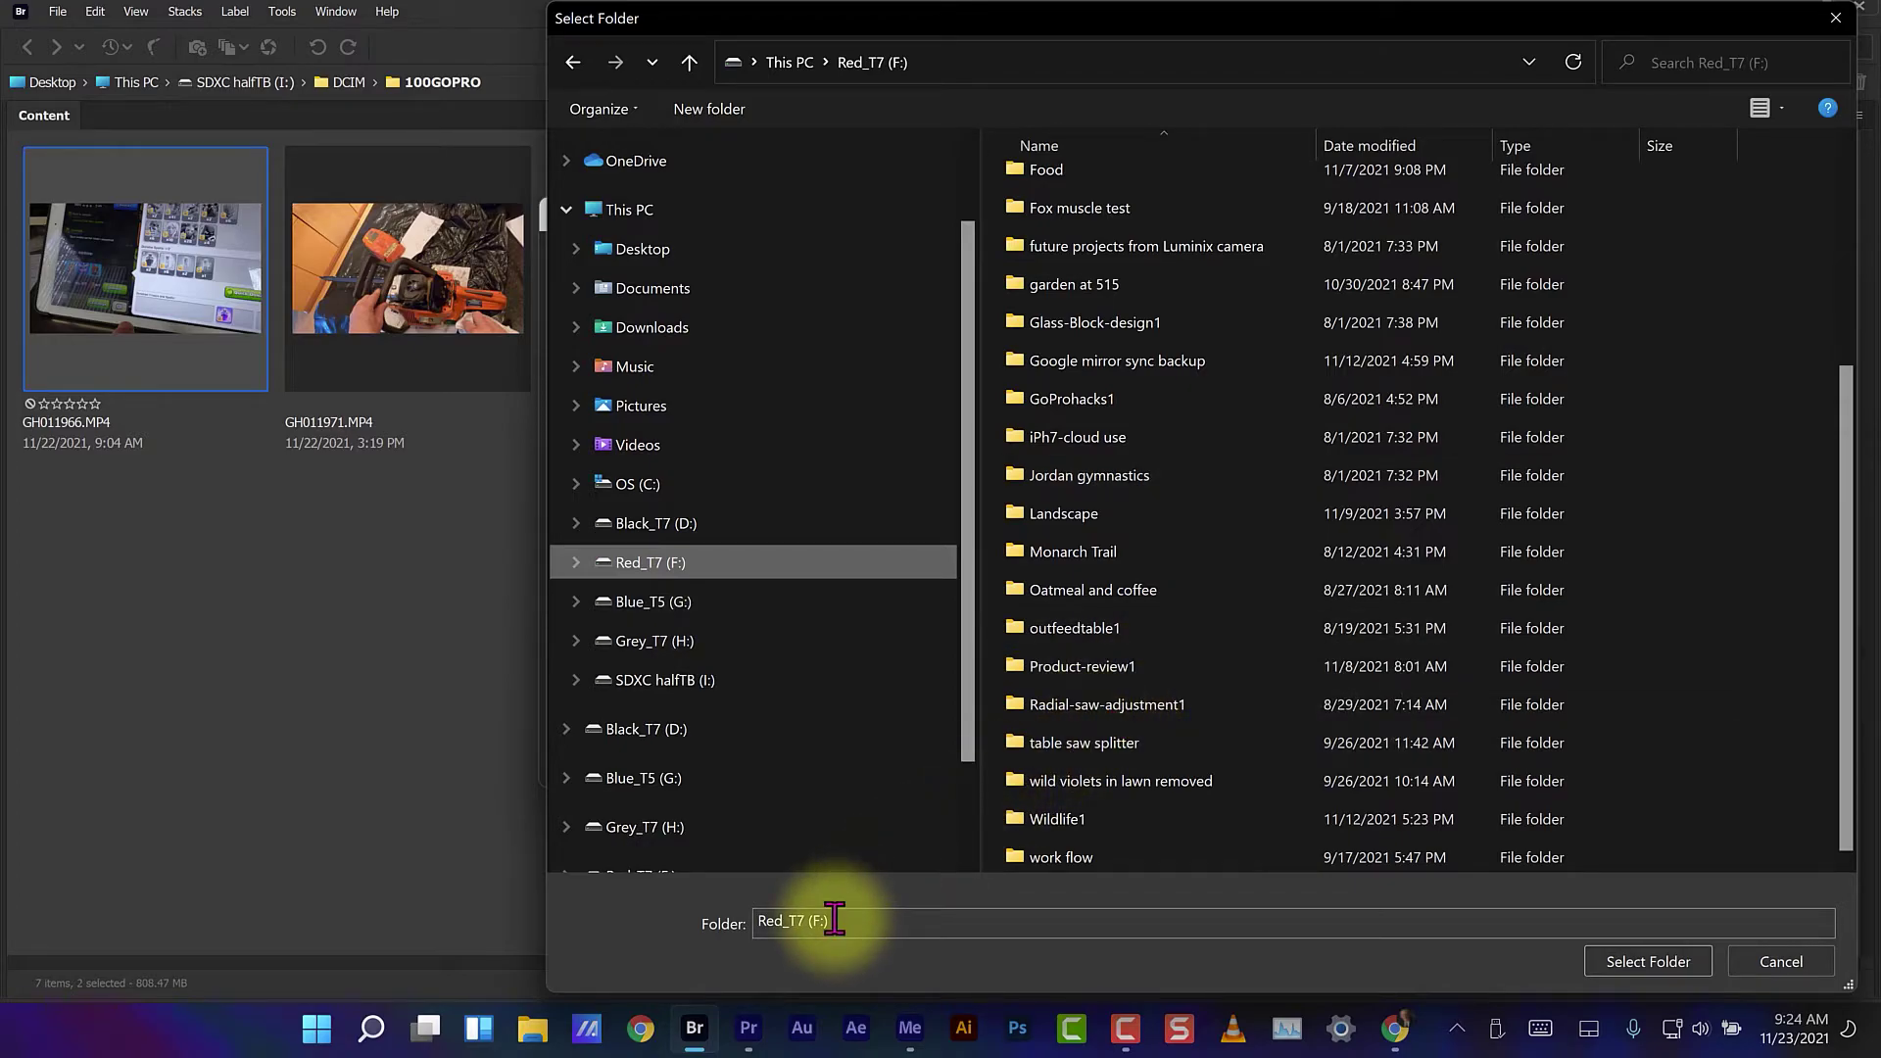
left_click_drag(834, 921, 722, 911)
type("iP")
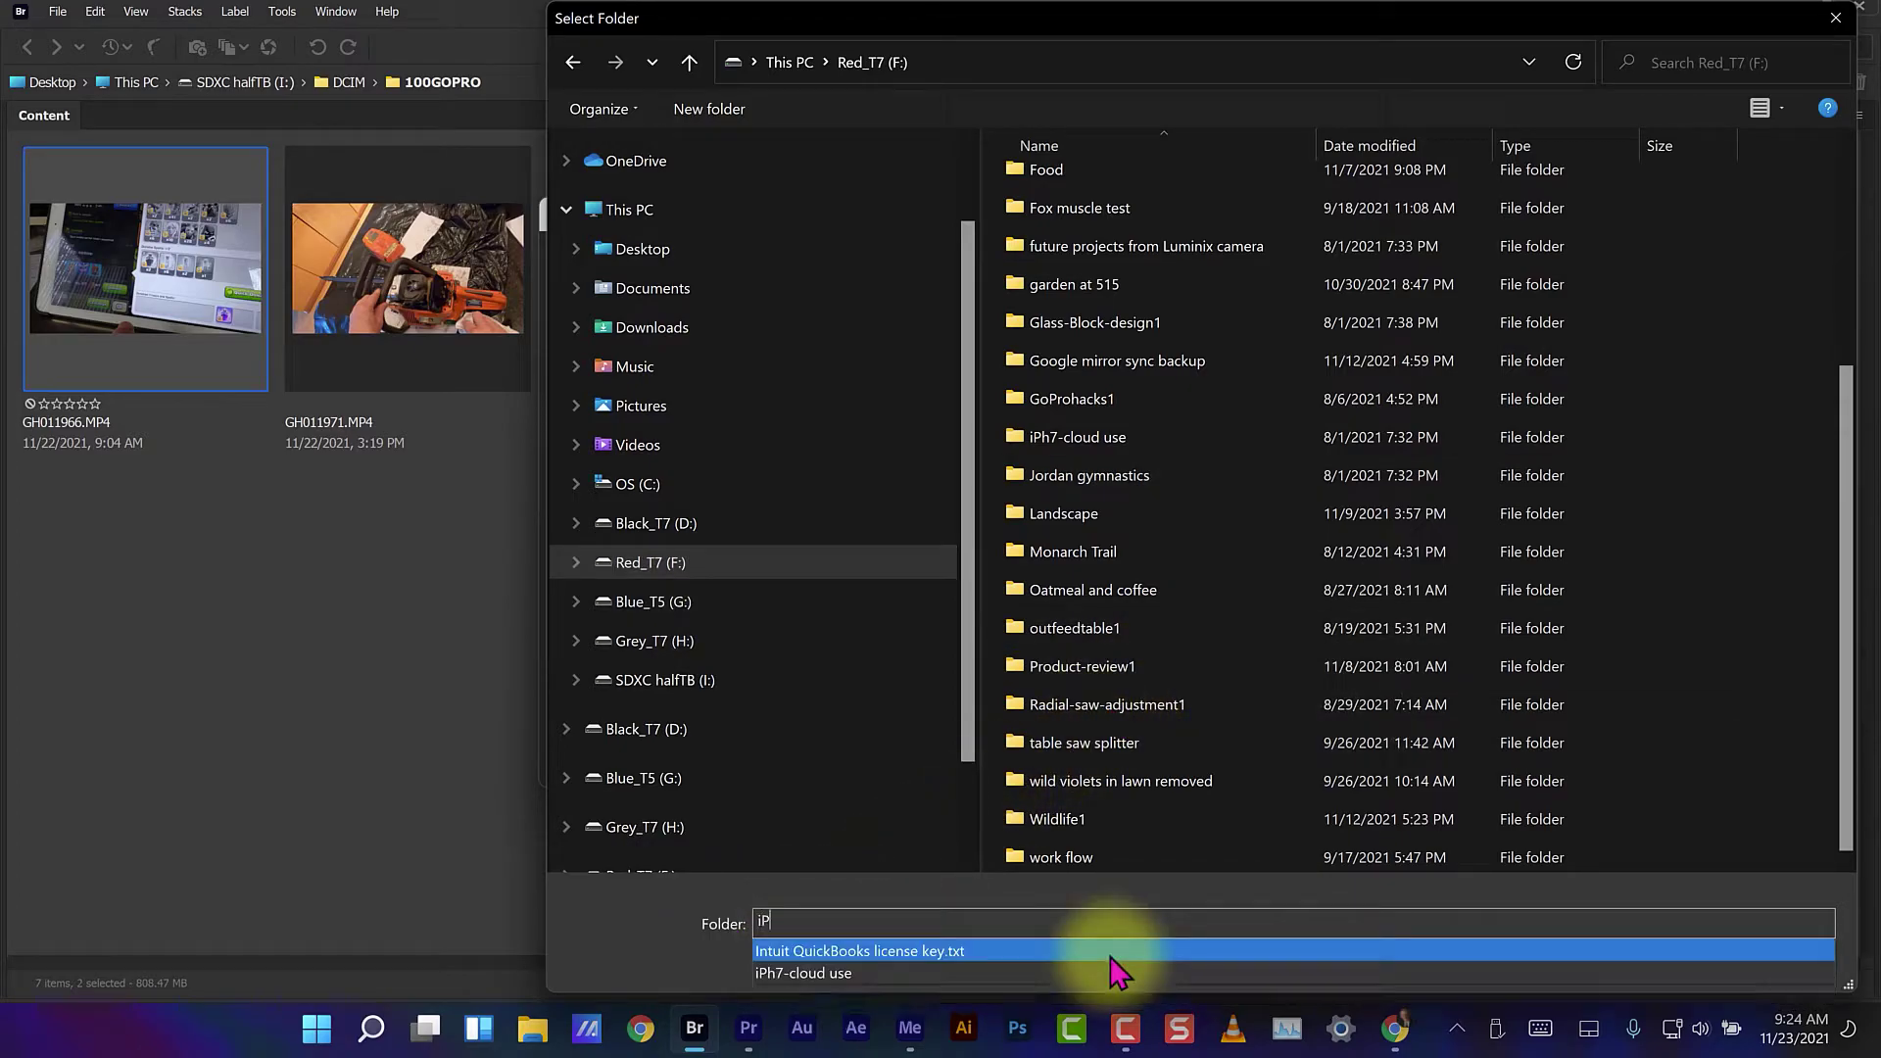
type("adPro")
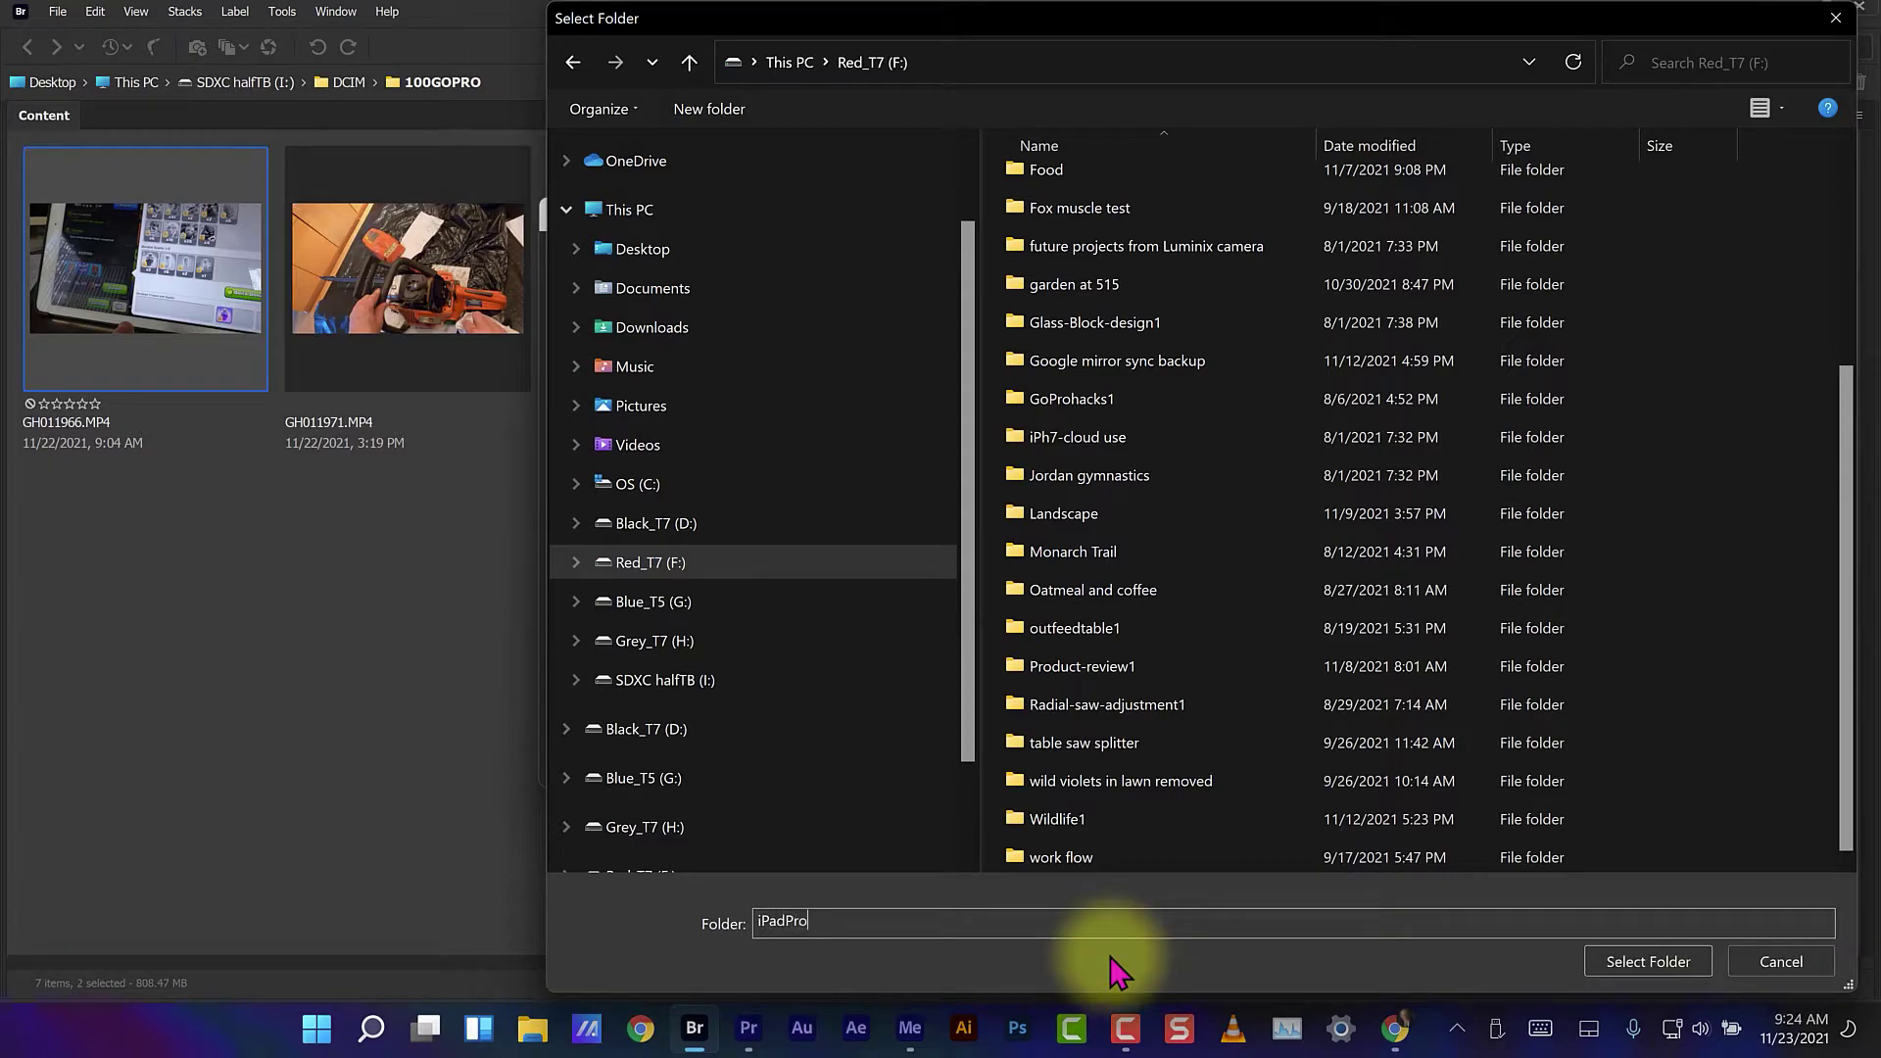
type(" not working")
left_click(1656, 961)
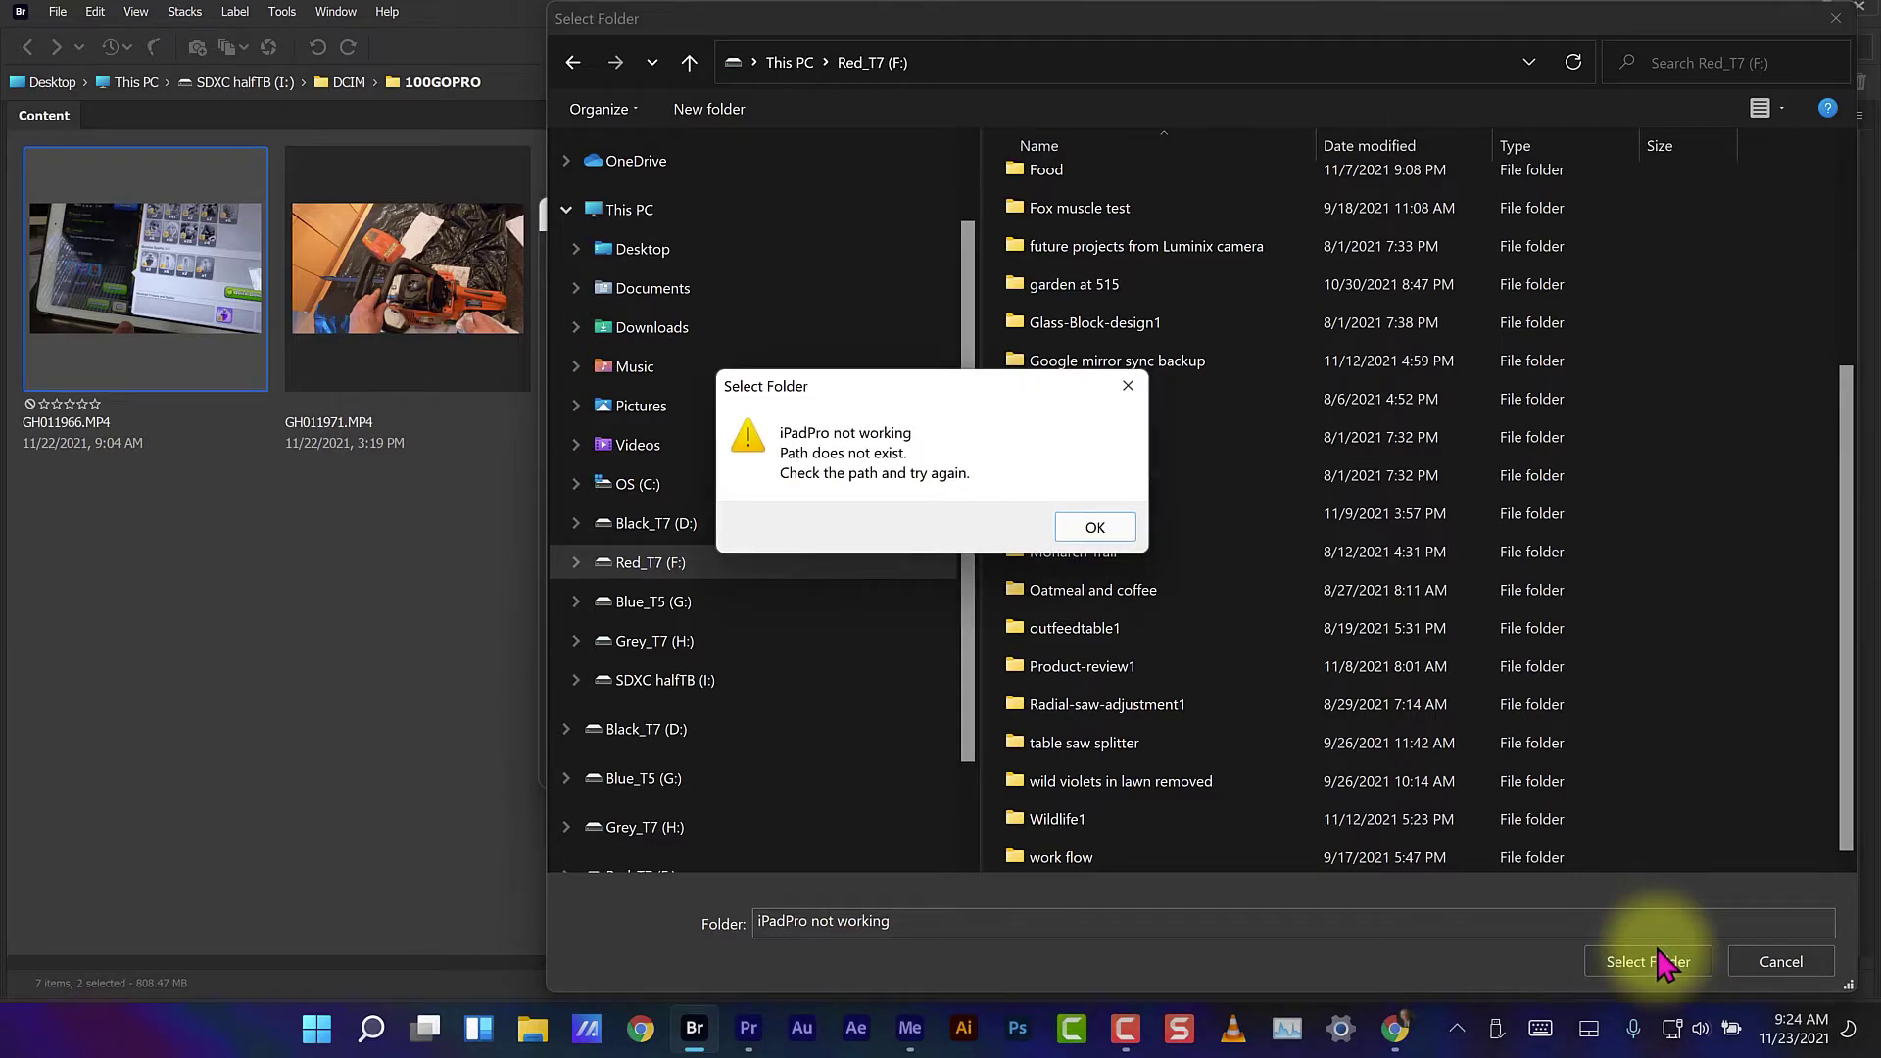
left_click(1107, 527)
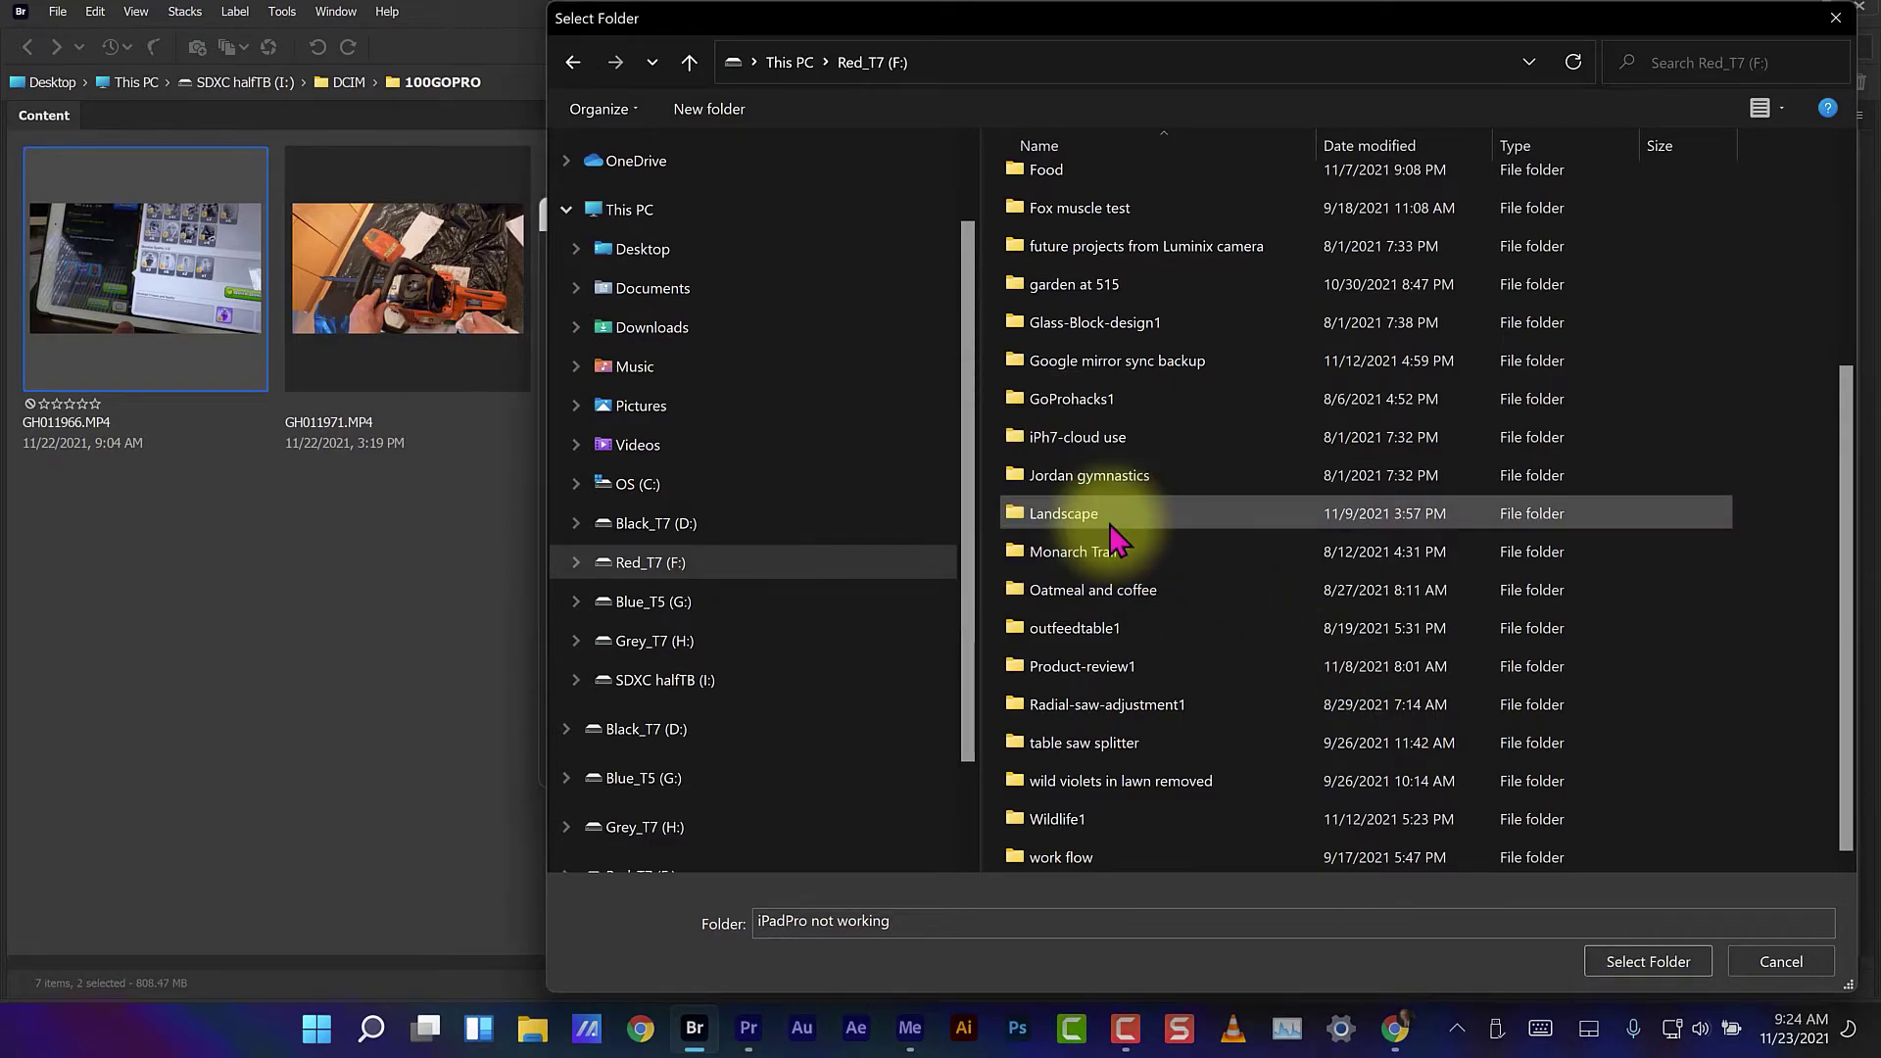
- Create the 'iPadPro not working' folder on Red_T7 (F:) and select it as the destination
left_click(722, 114)
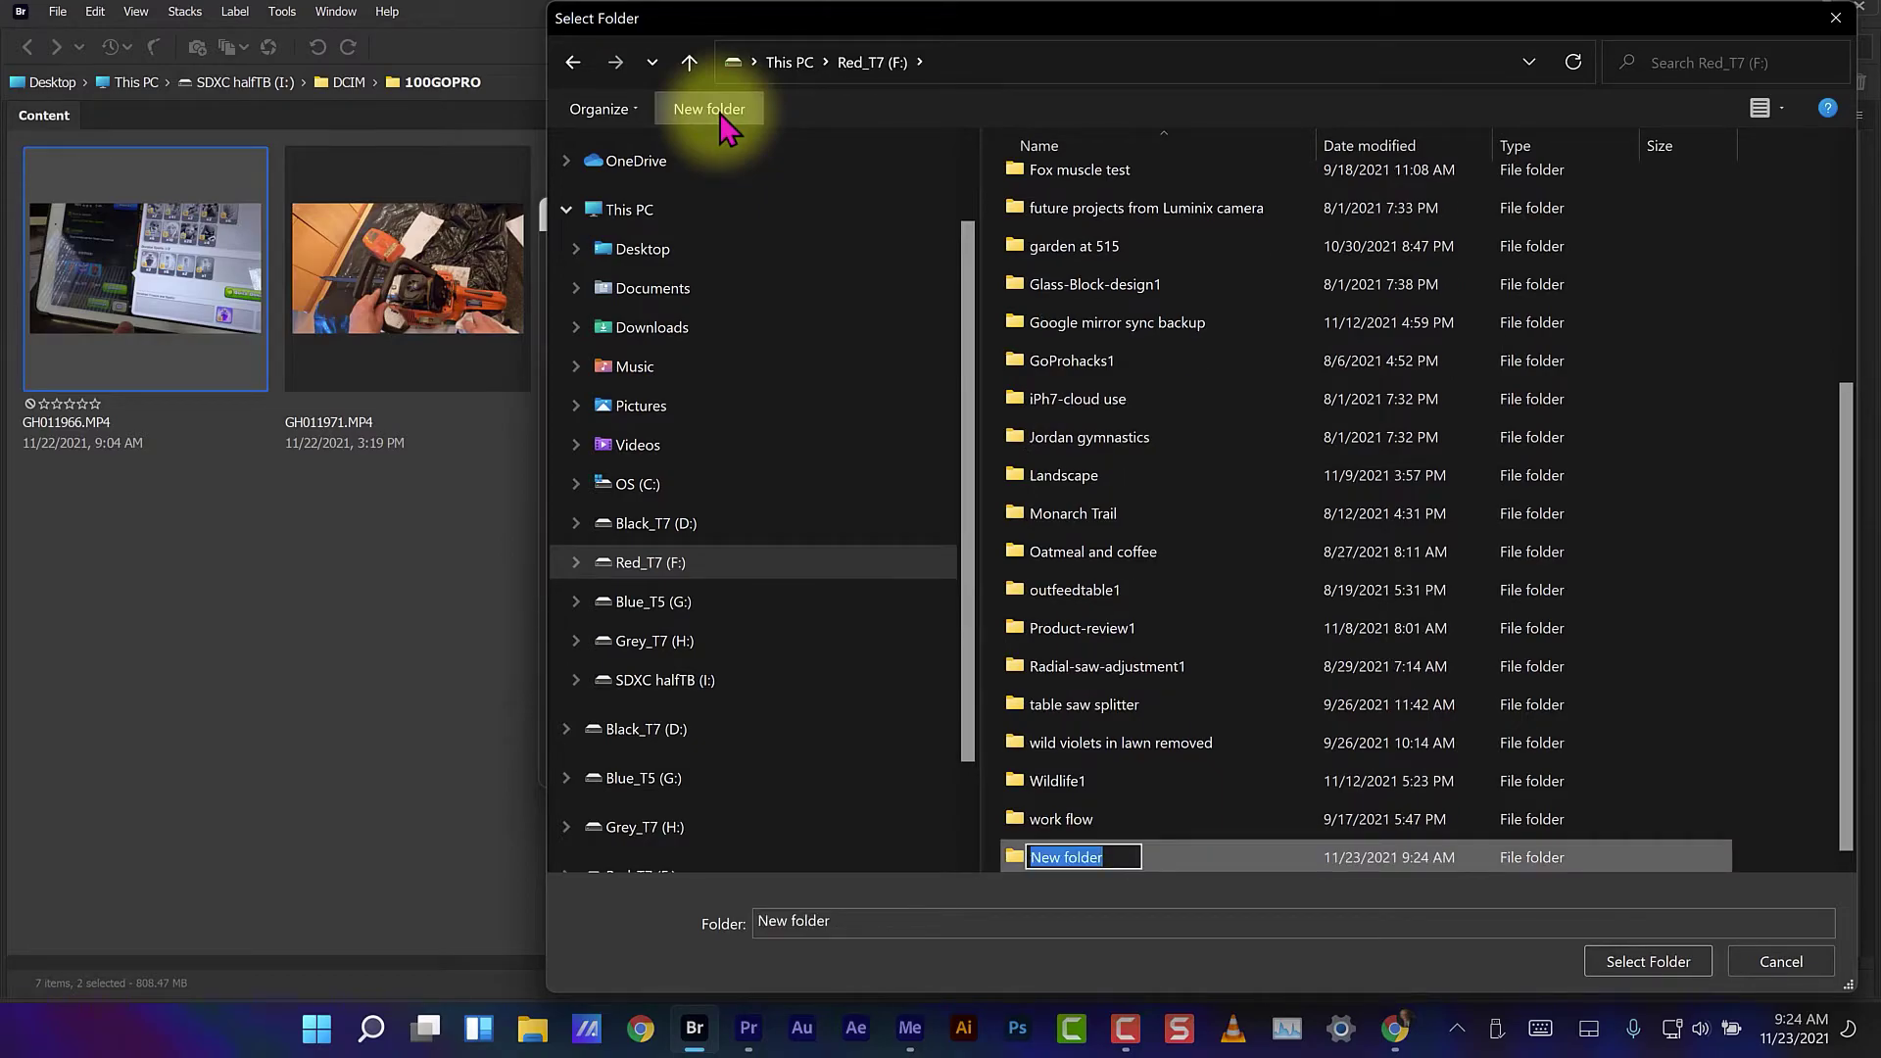
type("iPadPro not working")
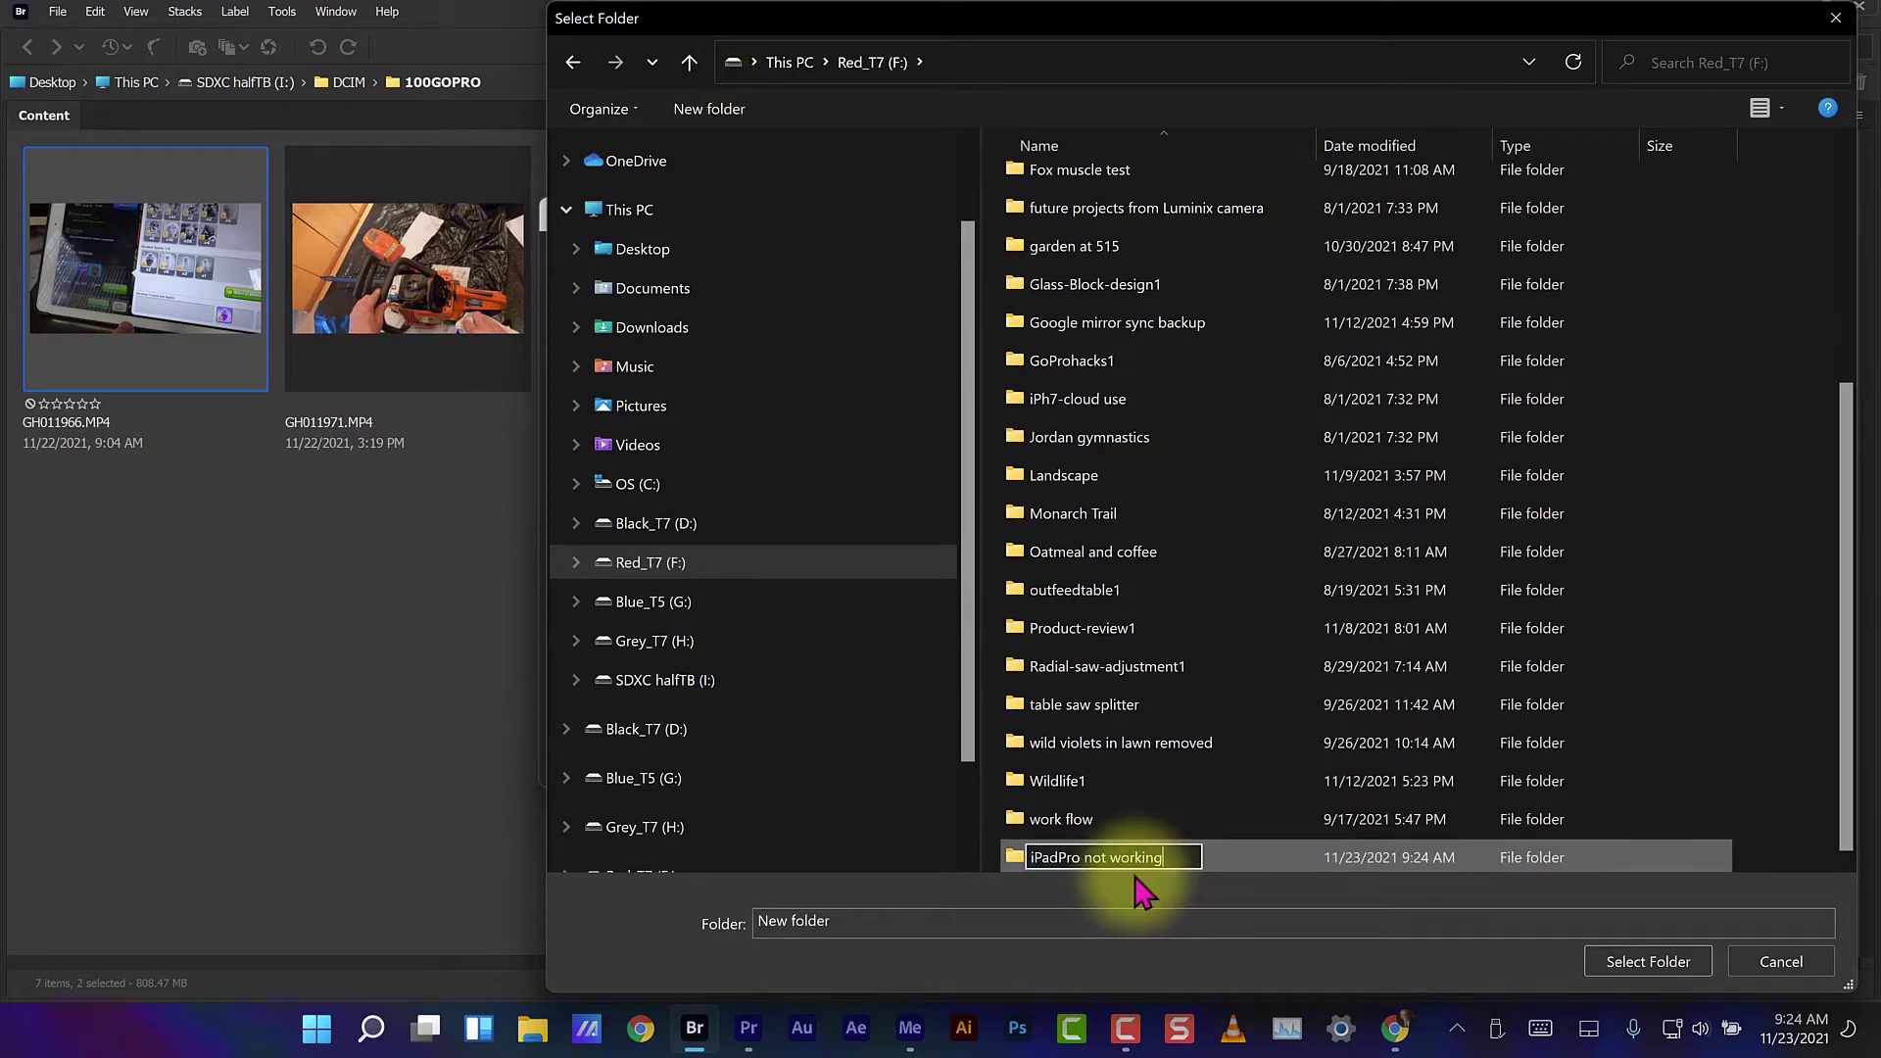
left_click(1263, 867)
left_click(1653, 964)
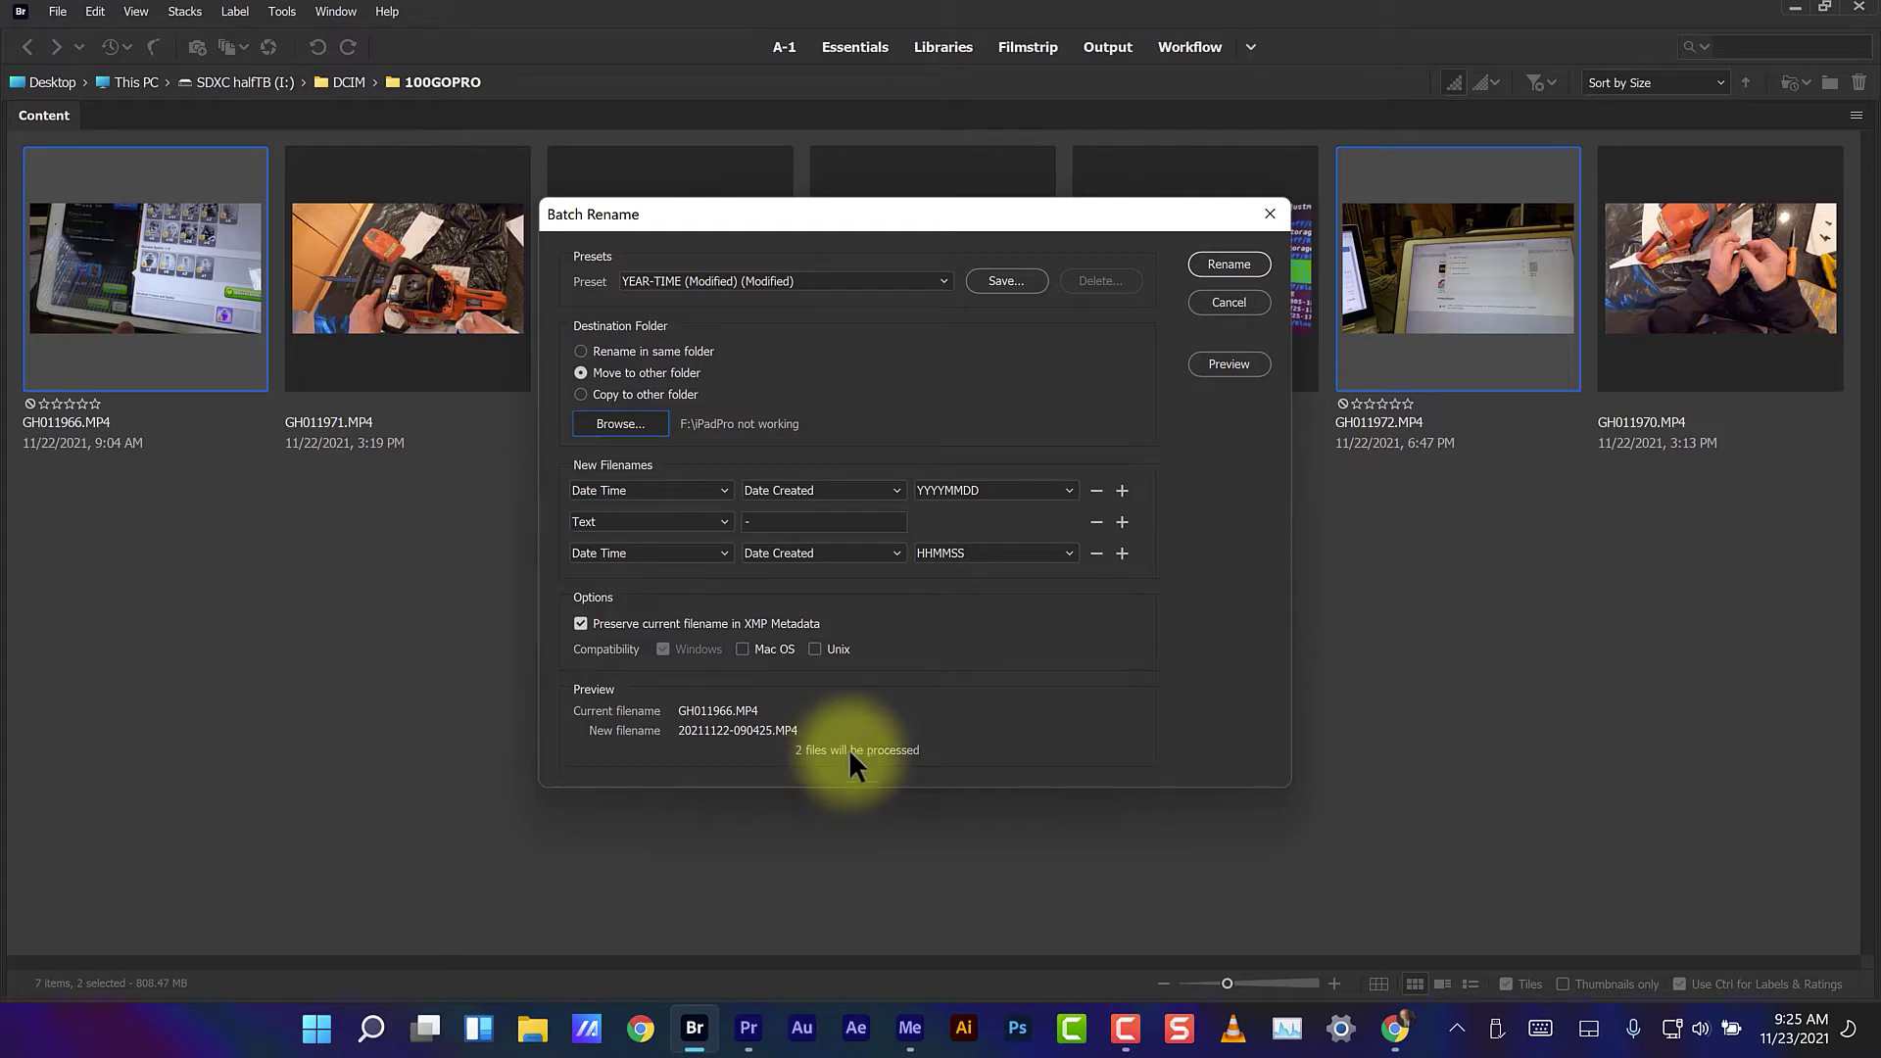
- Run the batch rename on the two selected clips
left_click(1243, 262)
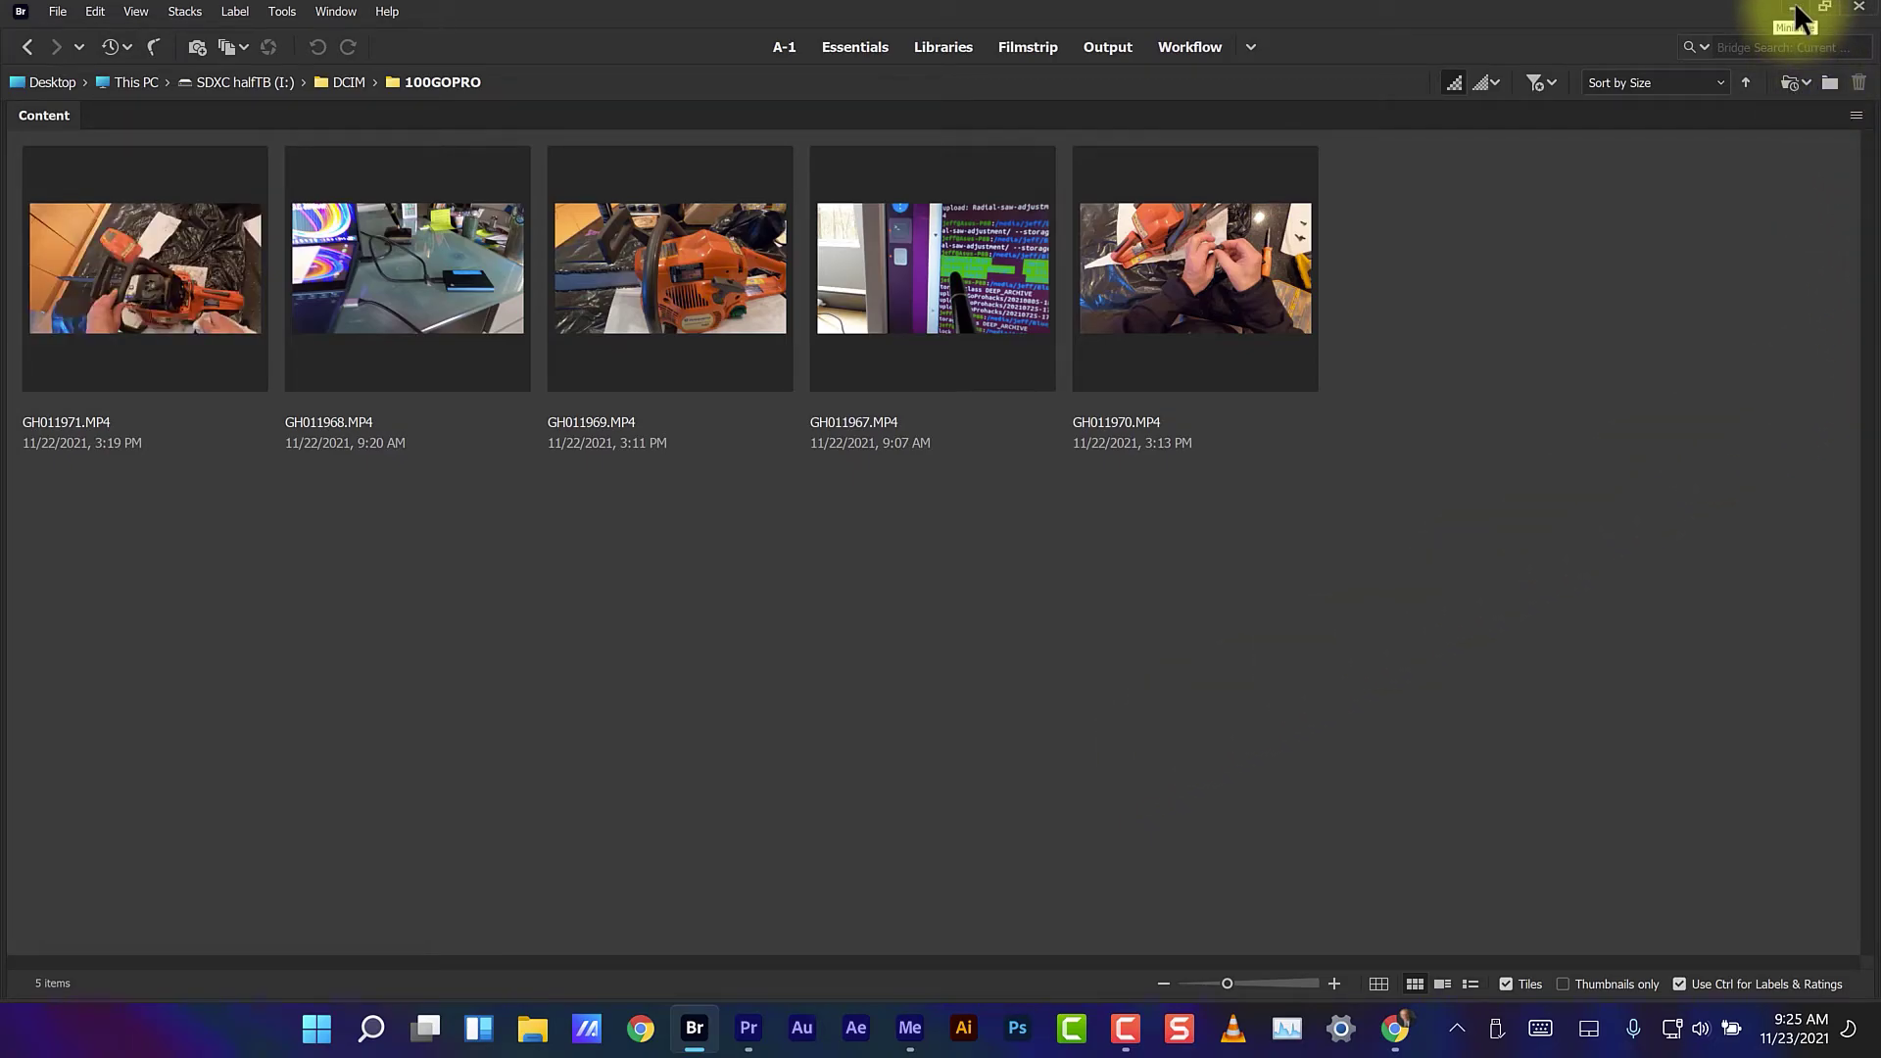
- Open Red_T7 (F:) > iPadPro not working and enlarge the renamed clips' thumbnails
left_click(1796, 7)
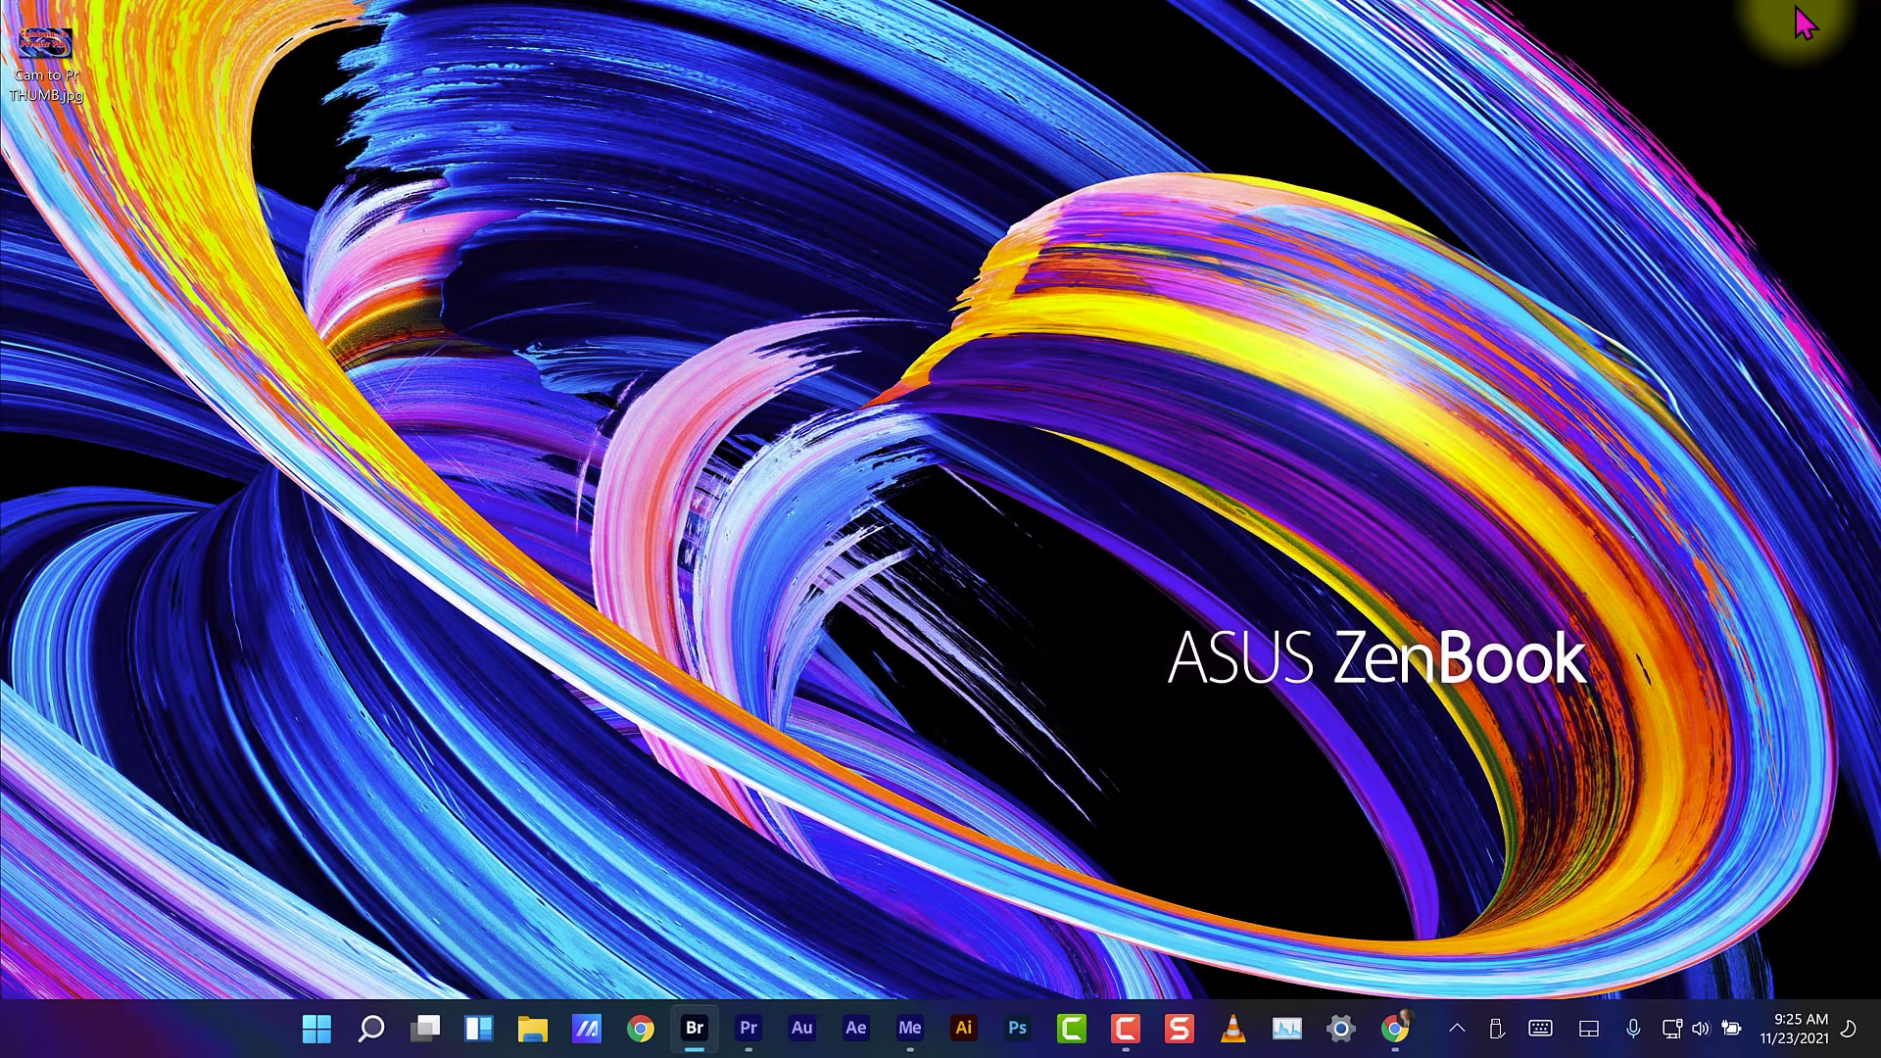
left_click(695, 1028)
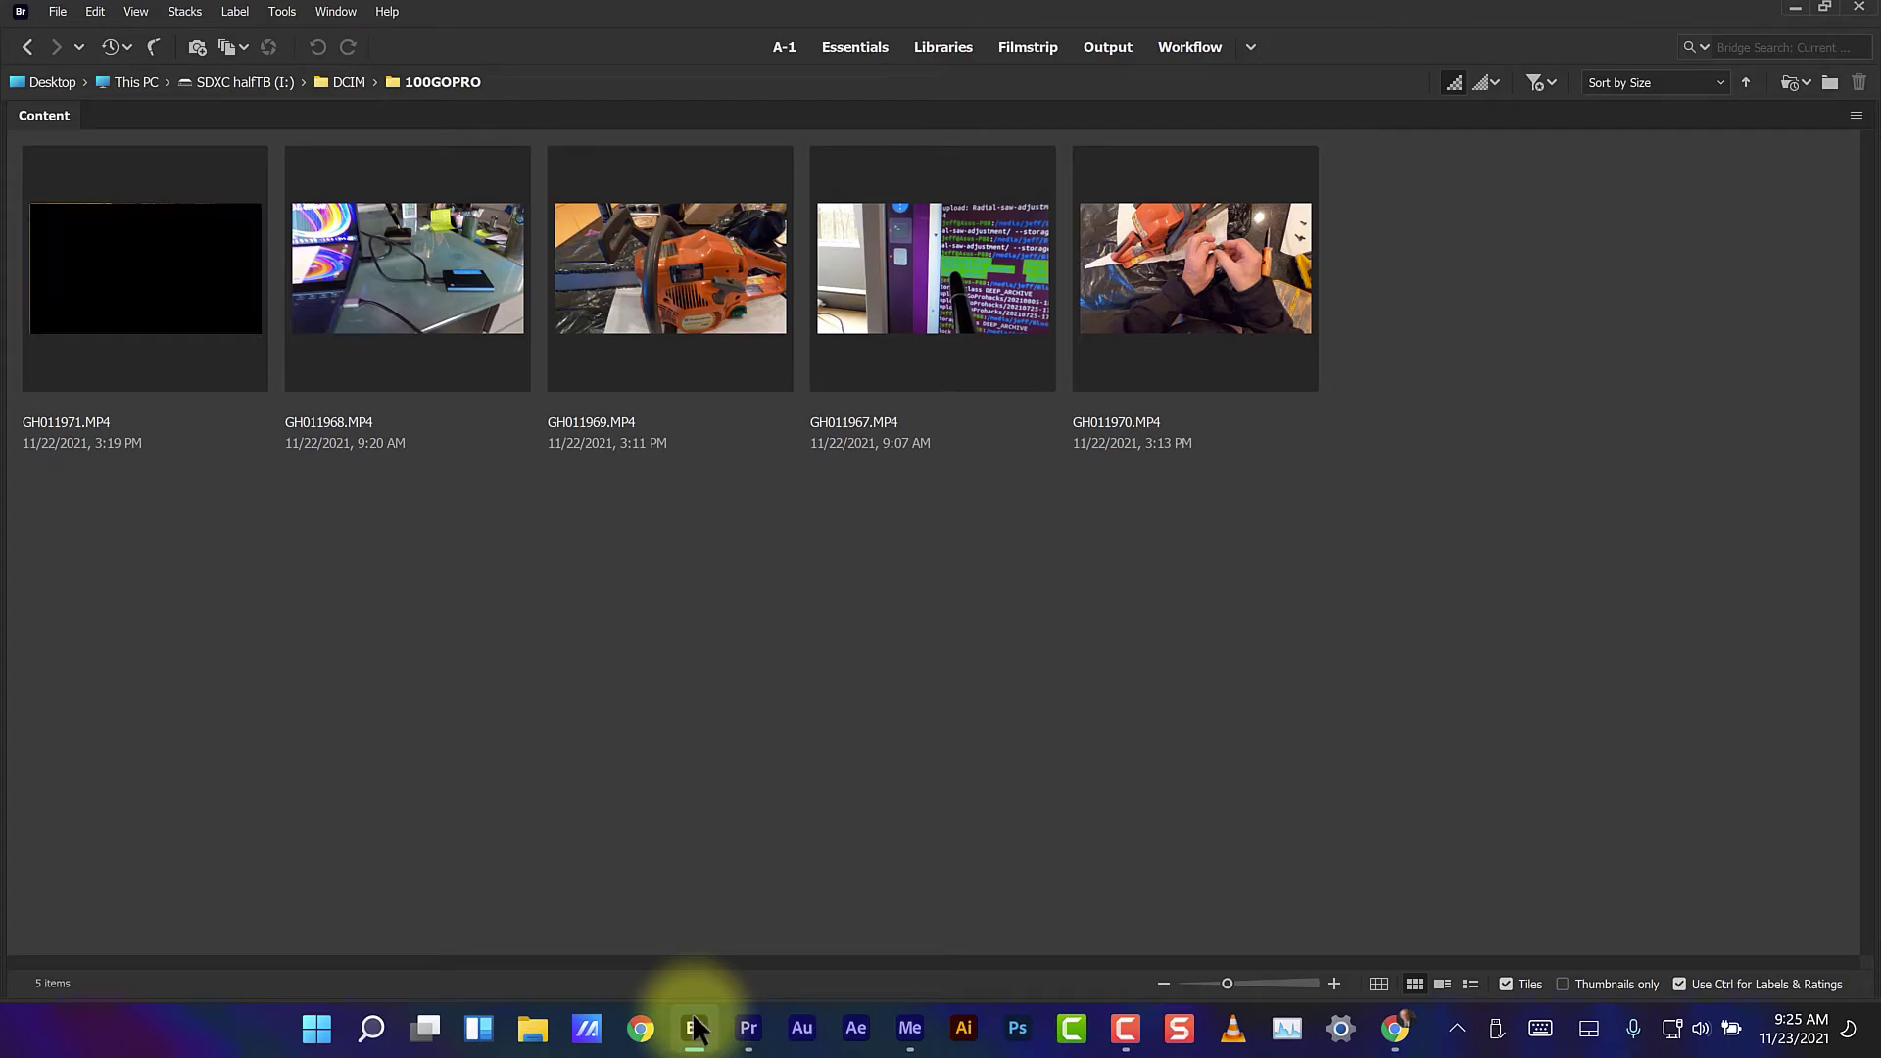
left_click(136, 82)
double_click(667, 280)
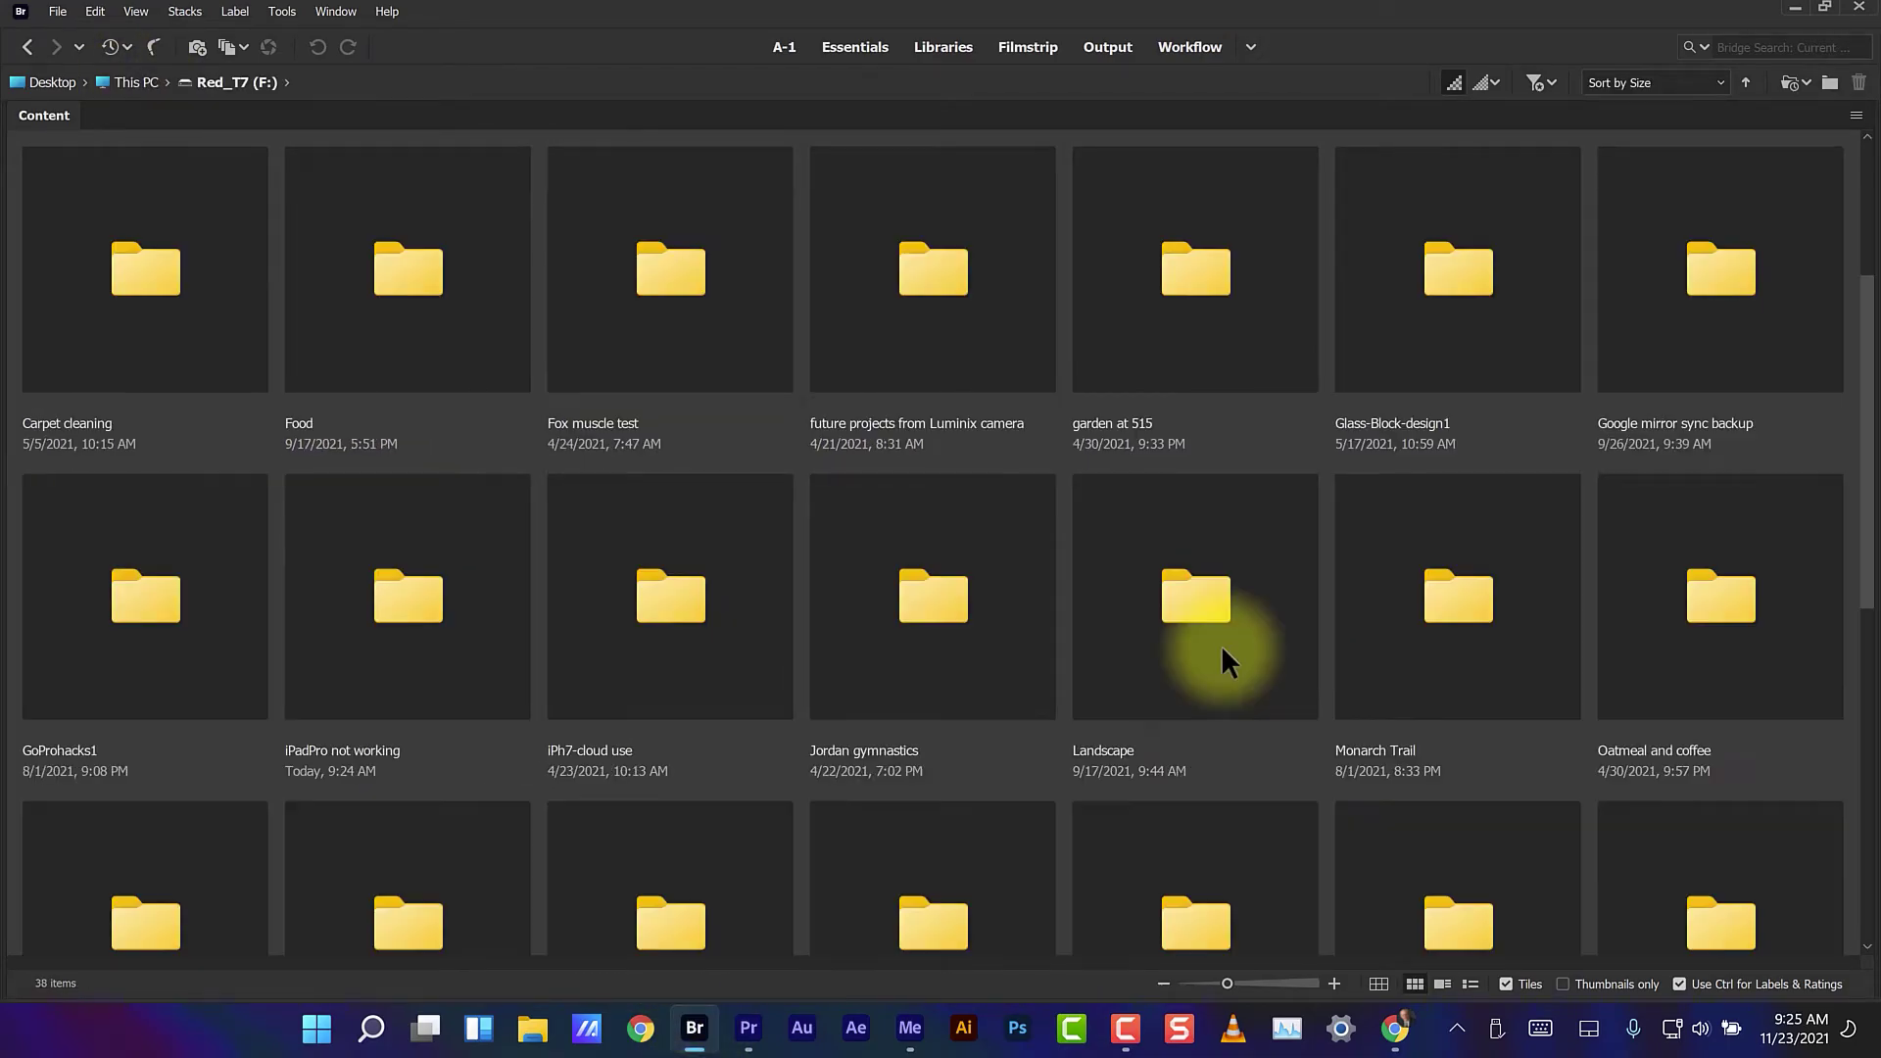
left_click(397, 595)
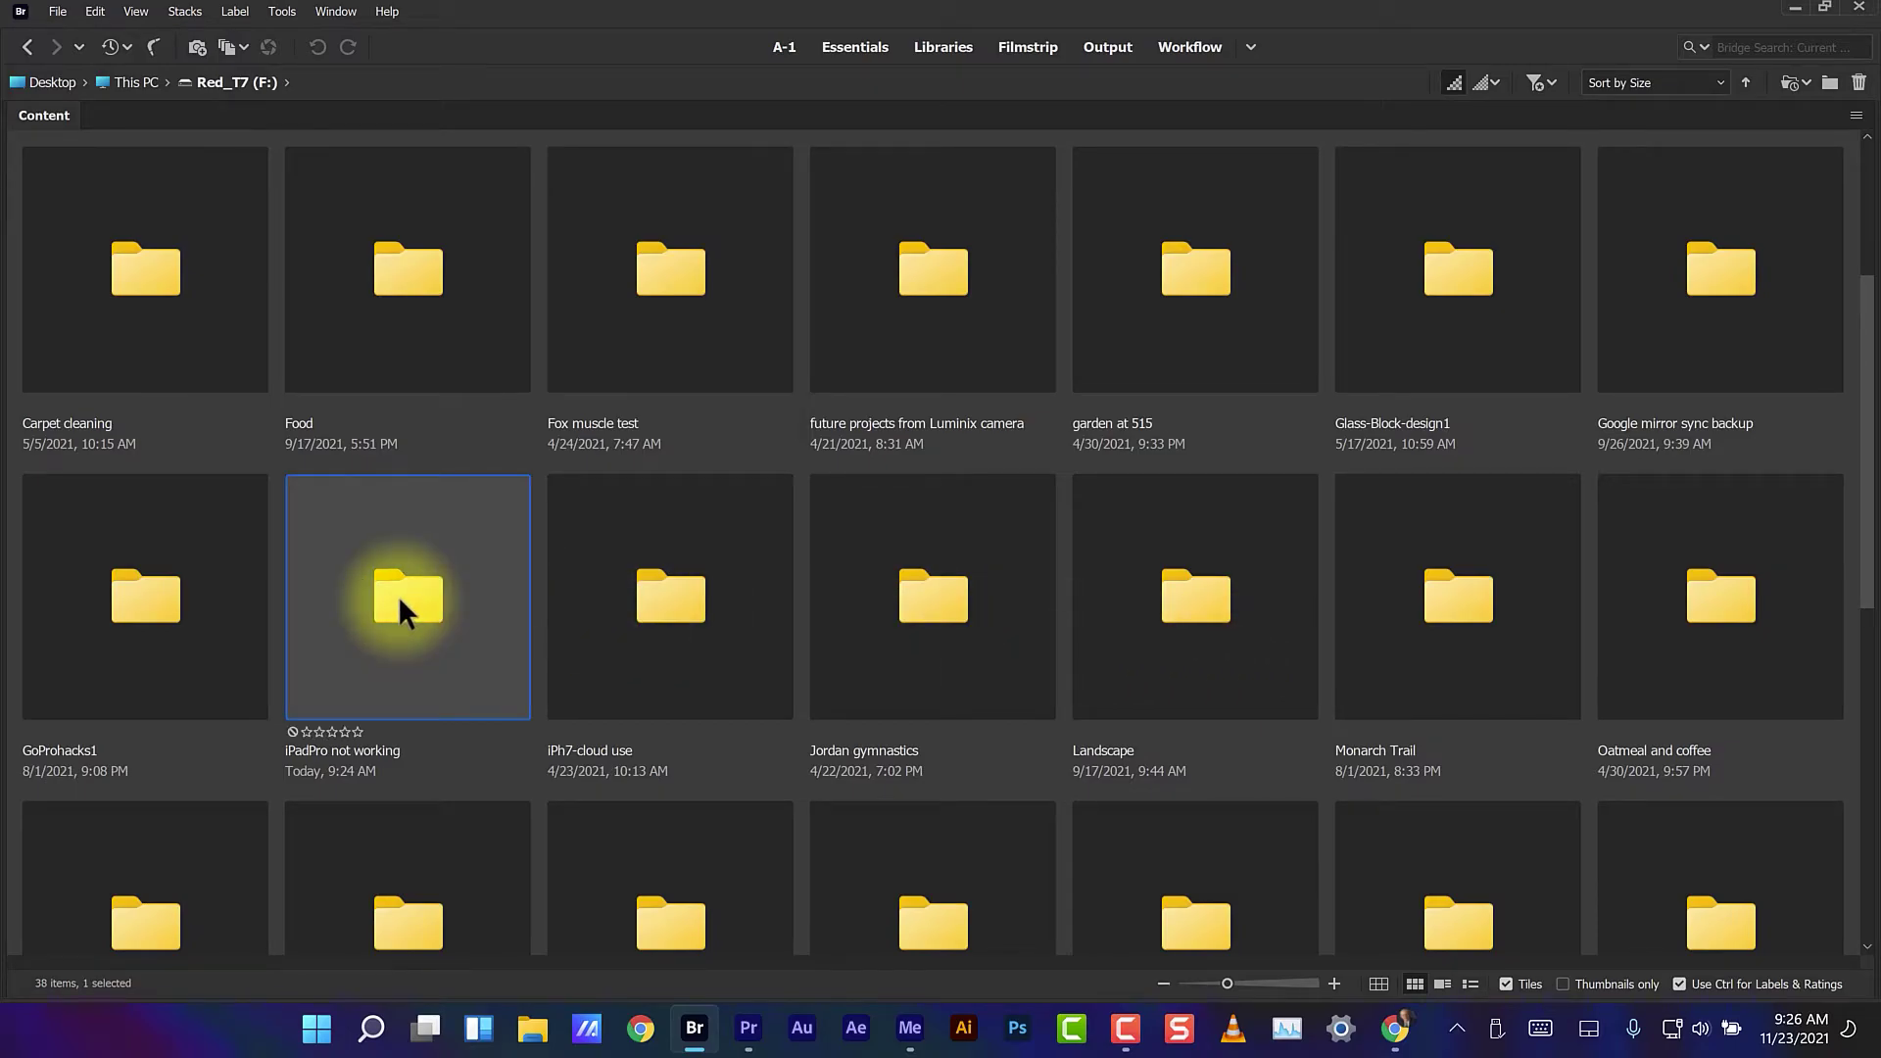
double_click(405, 605)
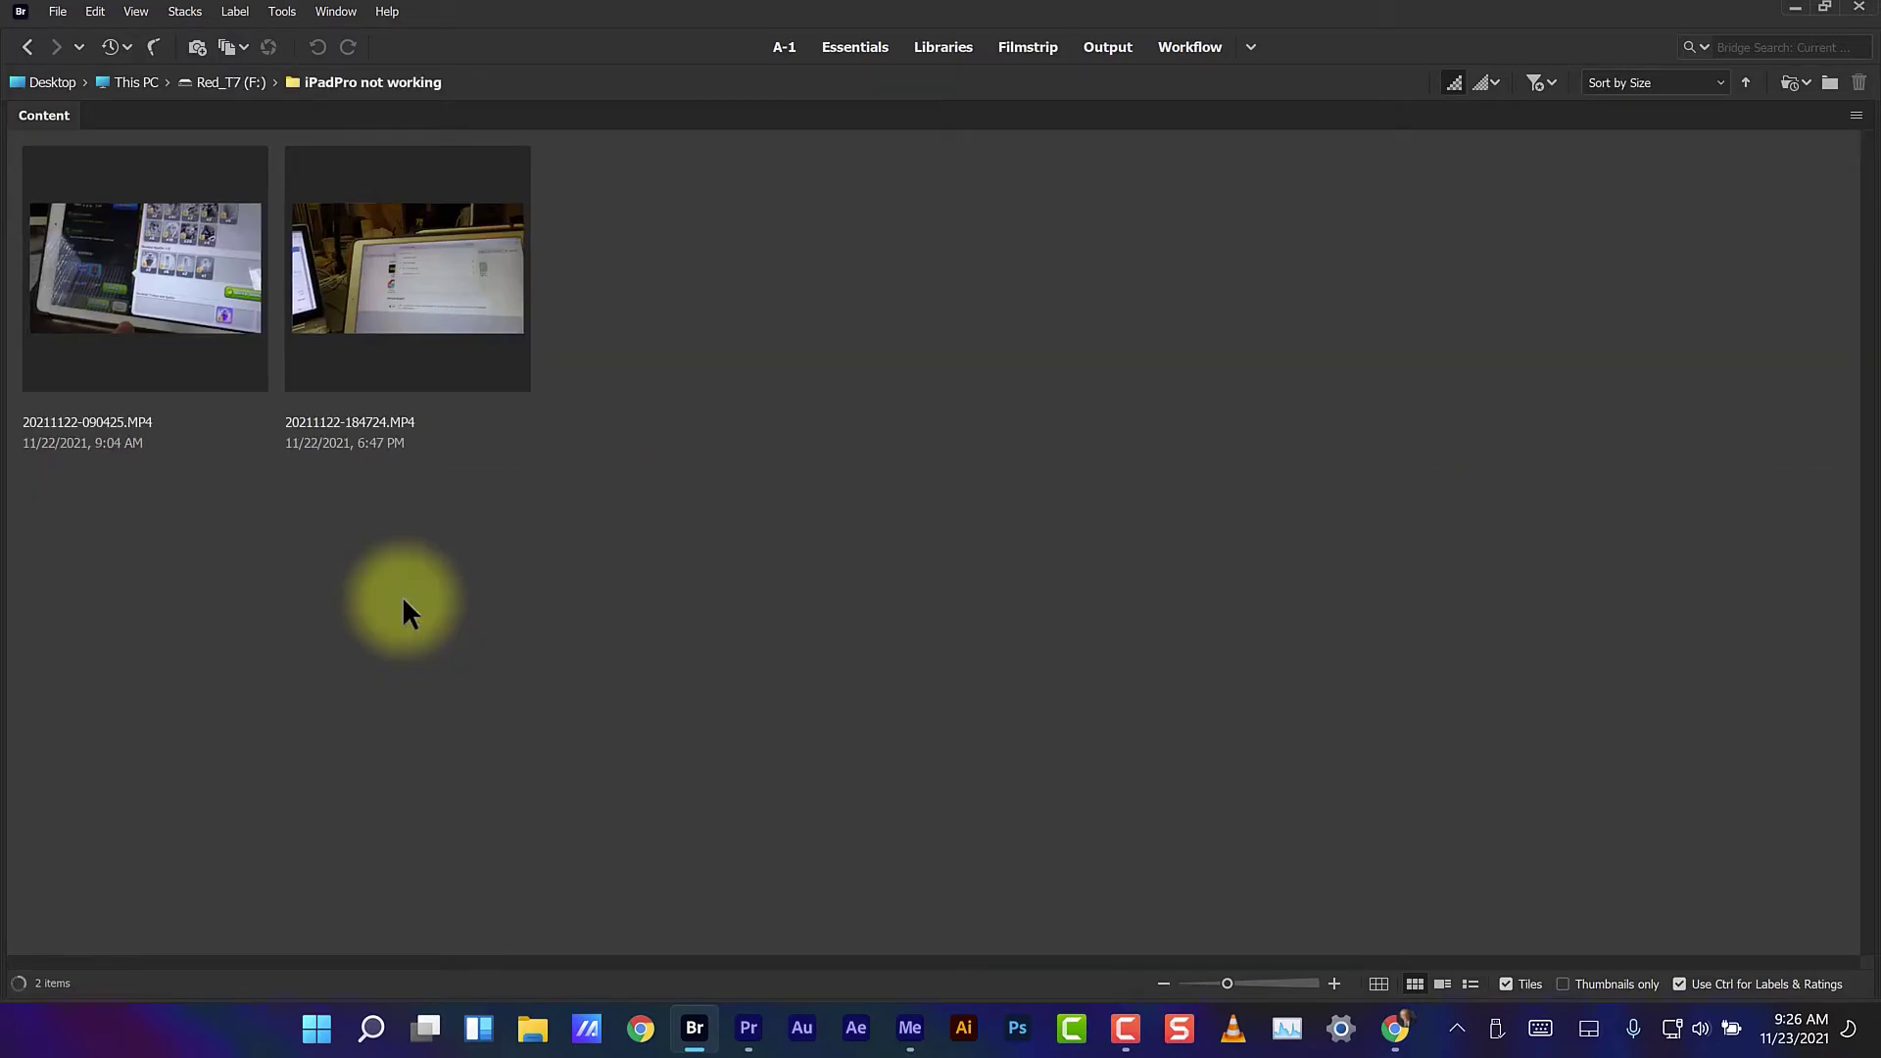
key("ctrl+equal")
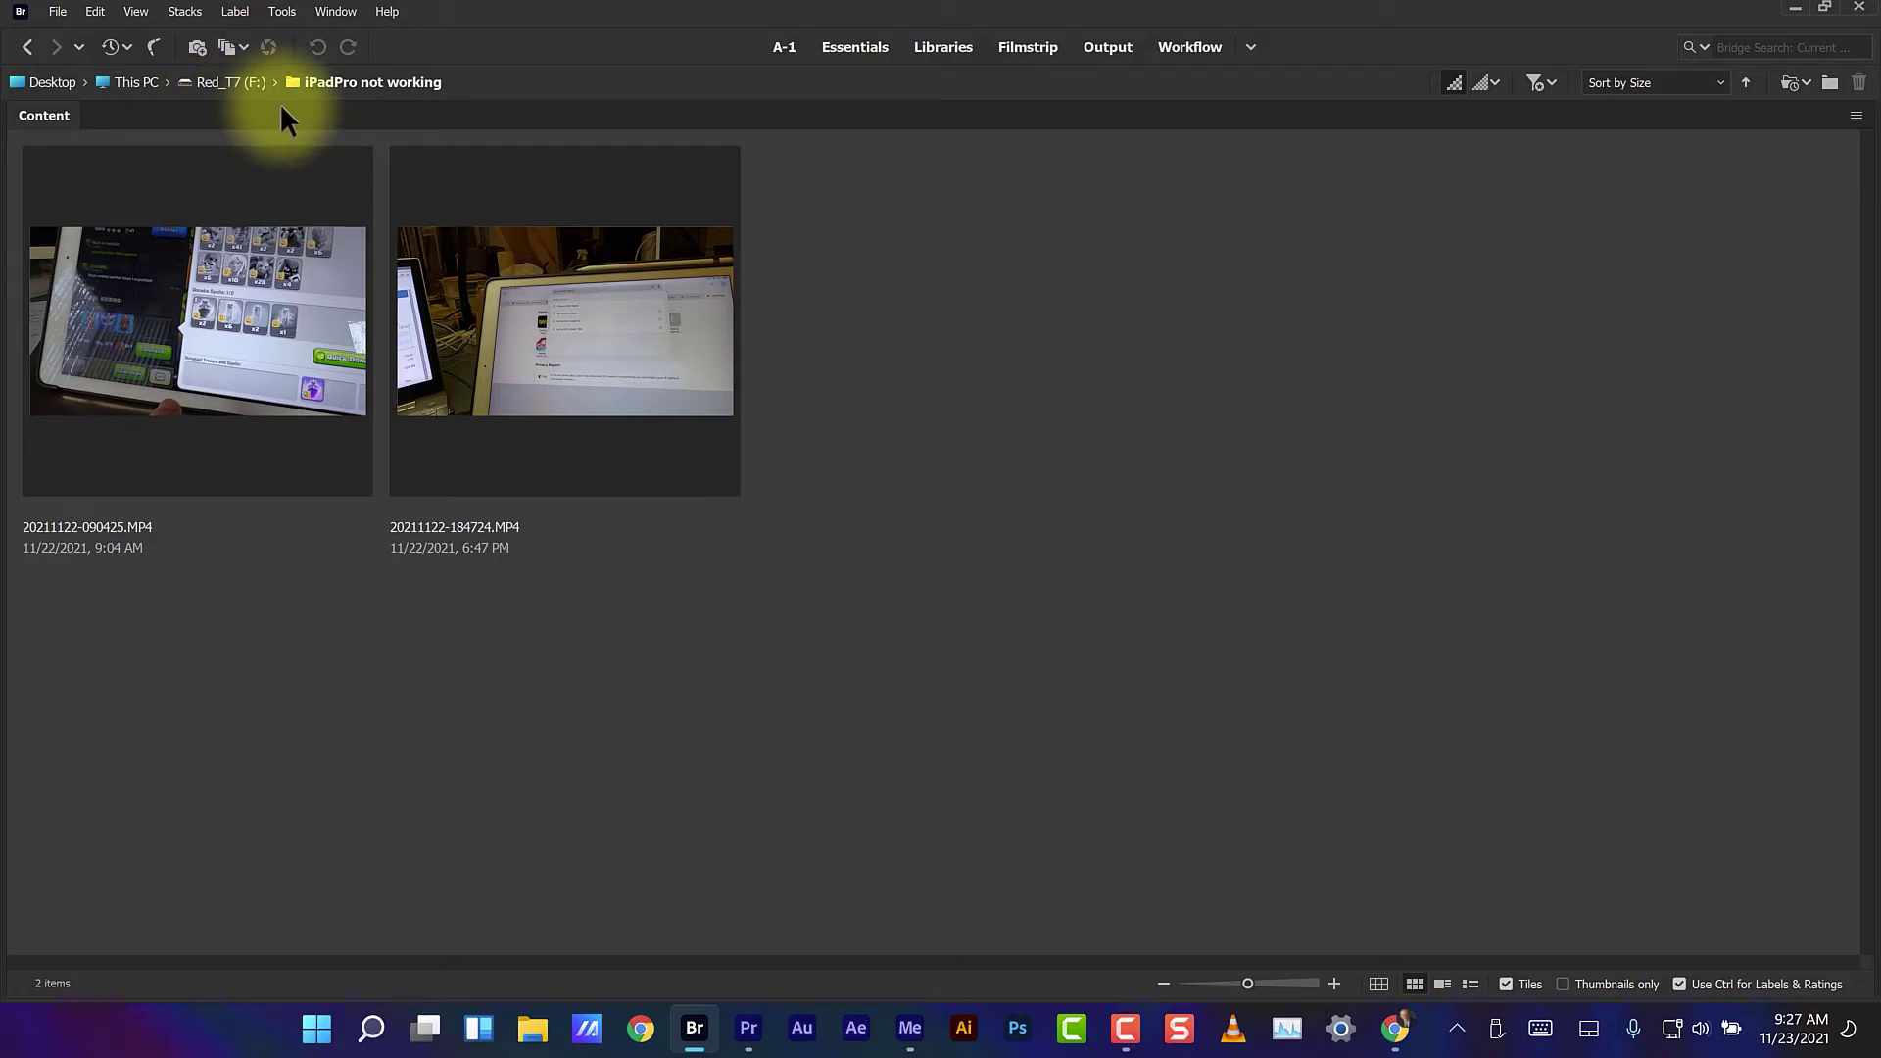
left_click(155, 88)
- Open Grey_T7 (H:) > Pr - Camtasia use and view its 17 items as smaller thumbnails
left_click(62, 390)
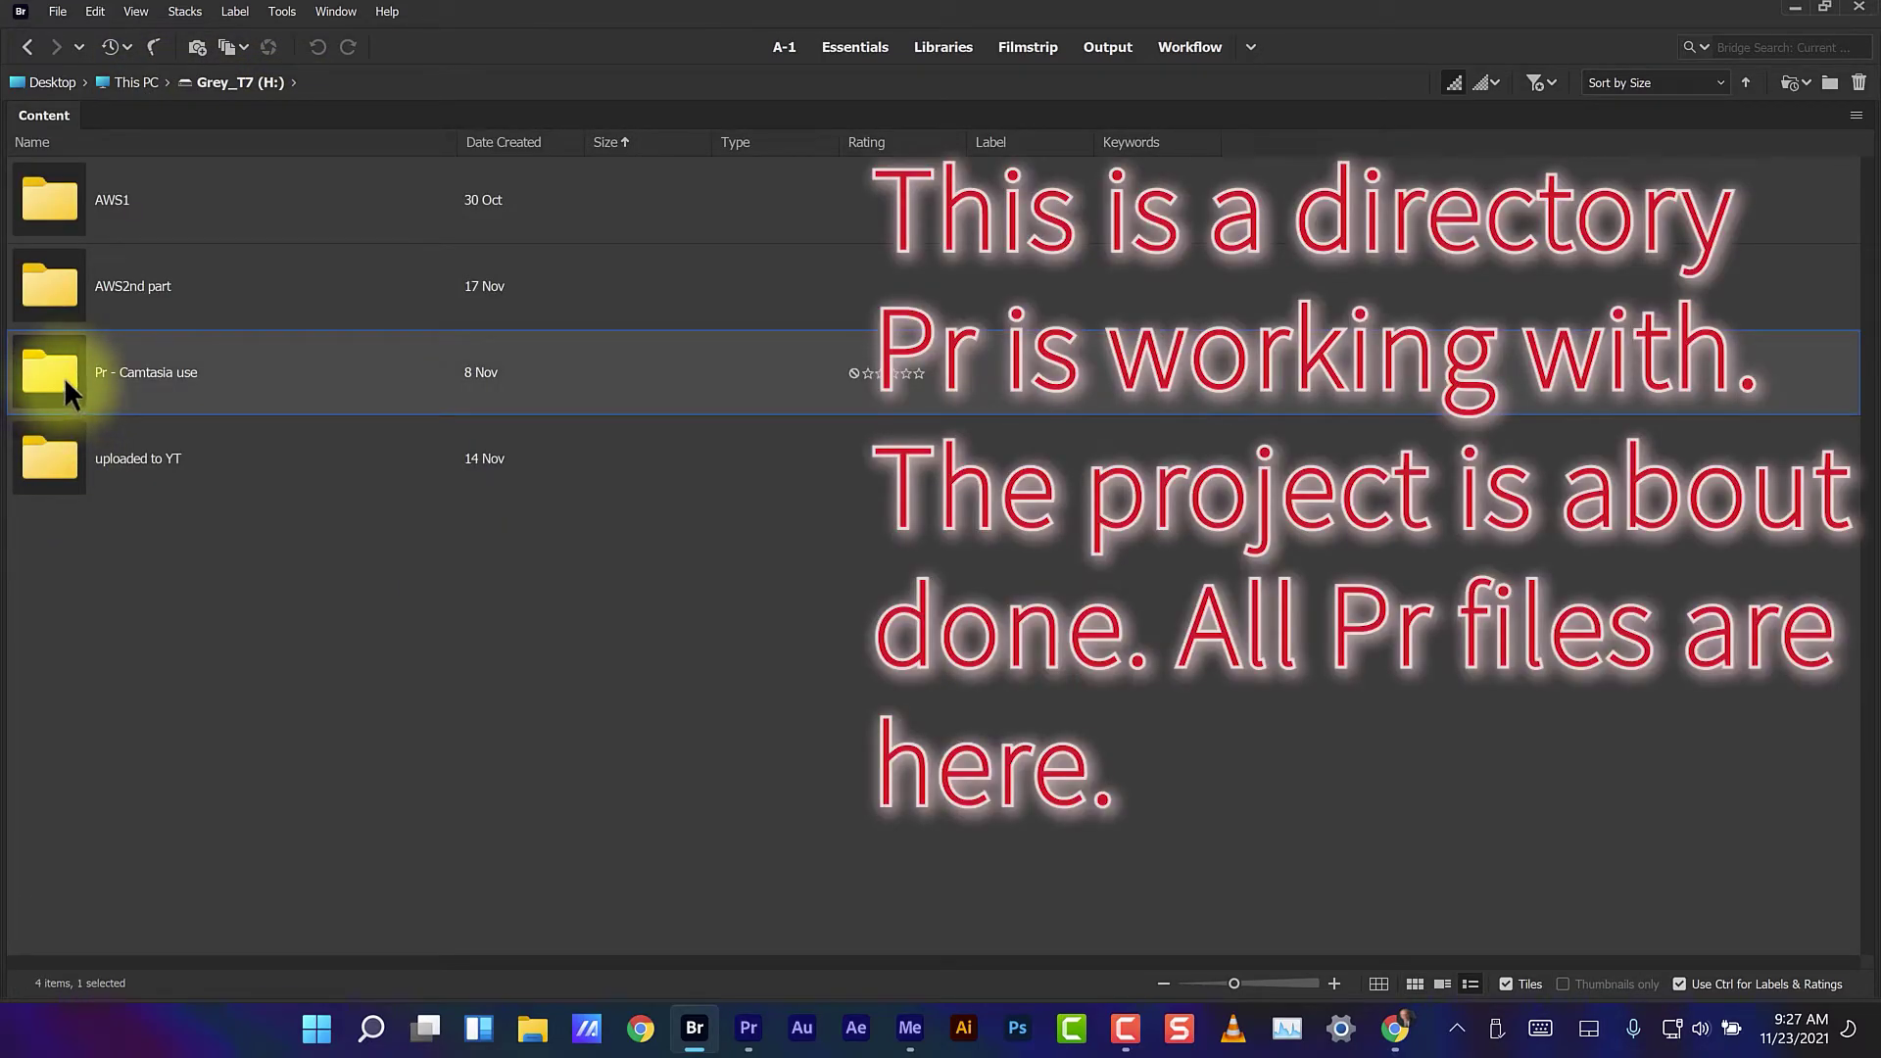
double_click(62, 377)
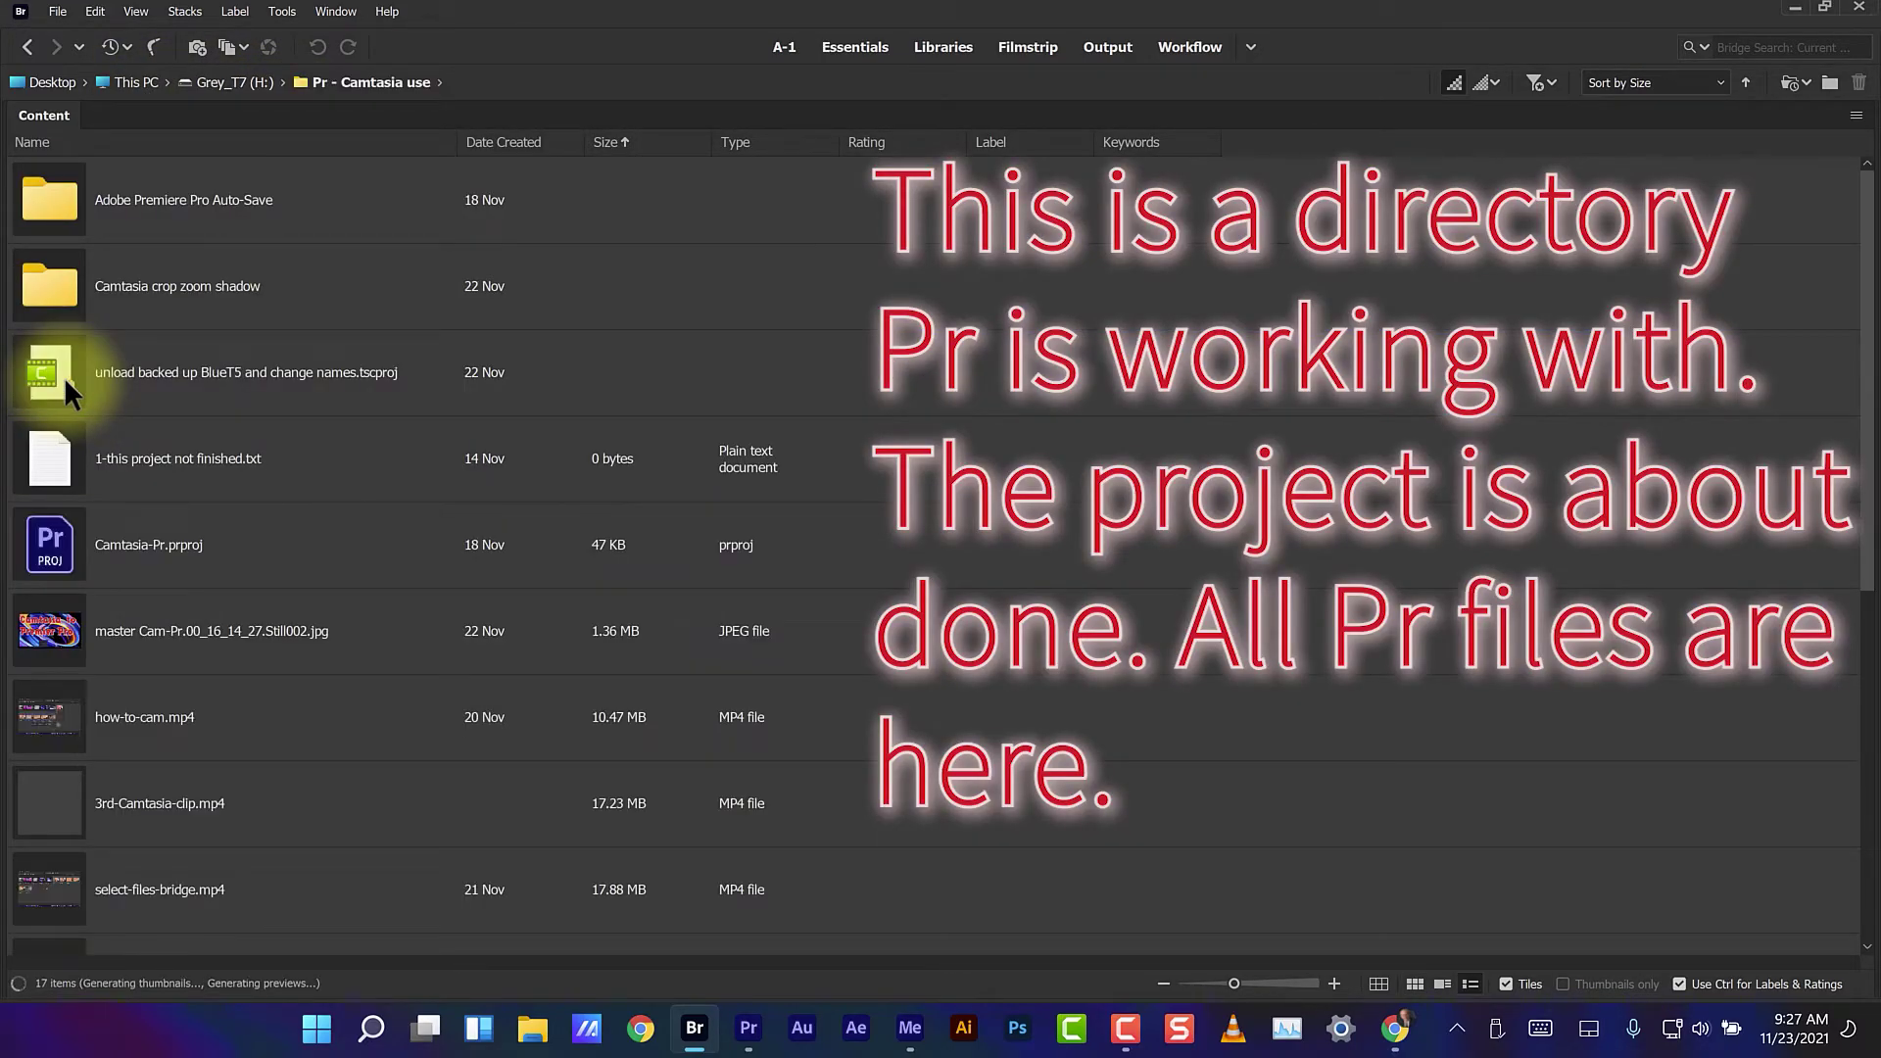
left_click(1378, 984)
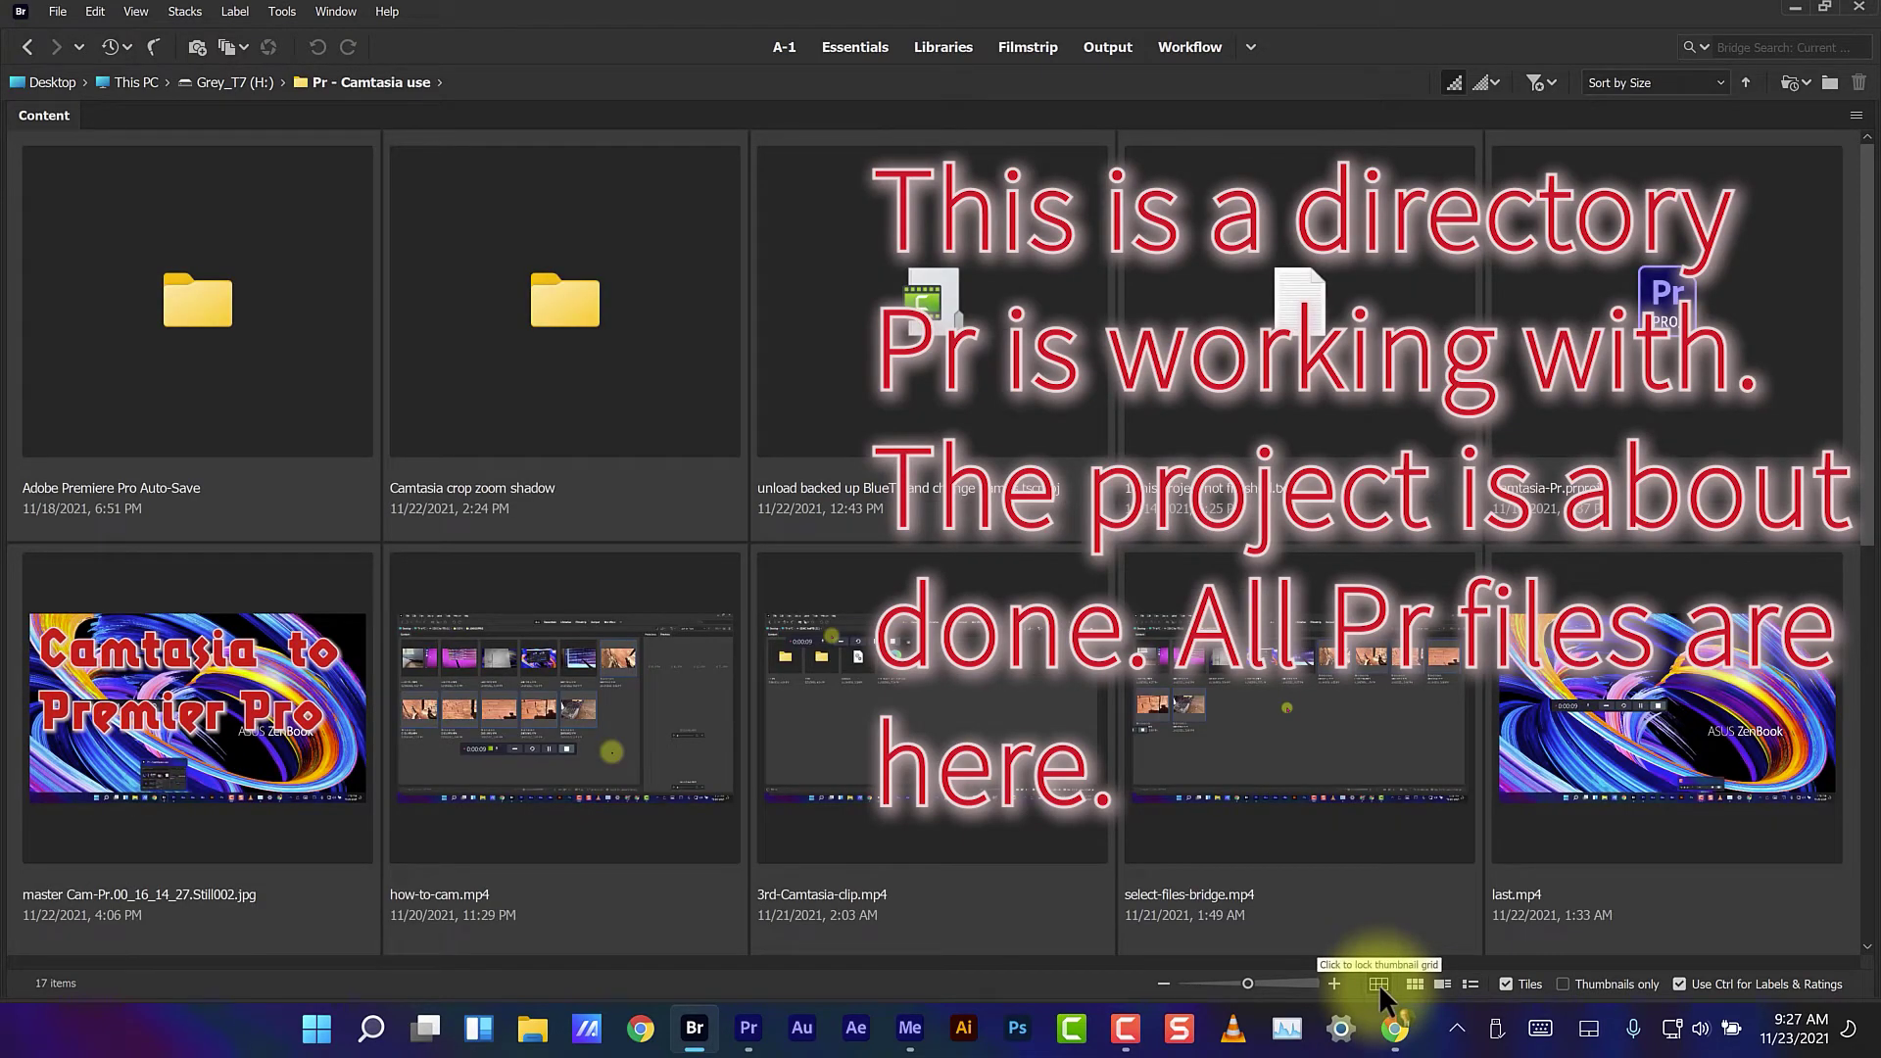
left_click_drag(1248, 984, 1208, 979)
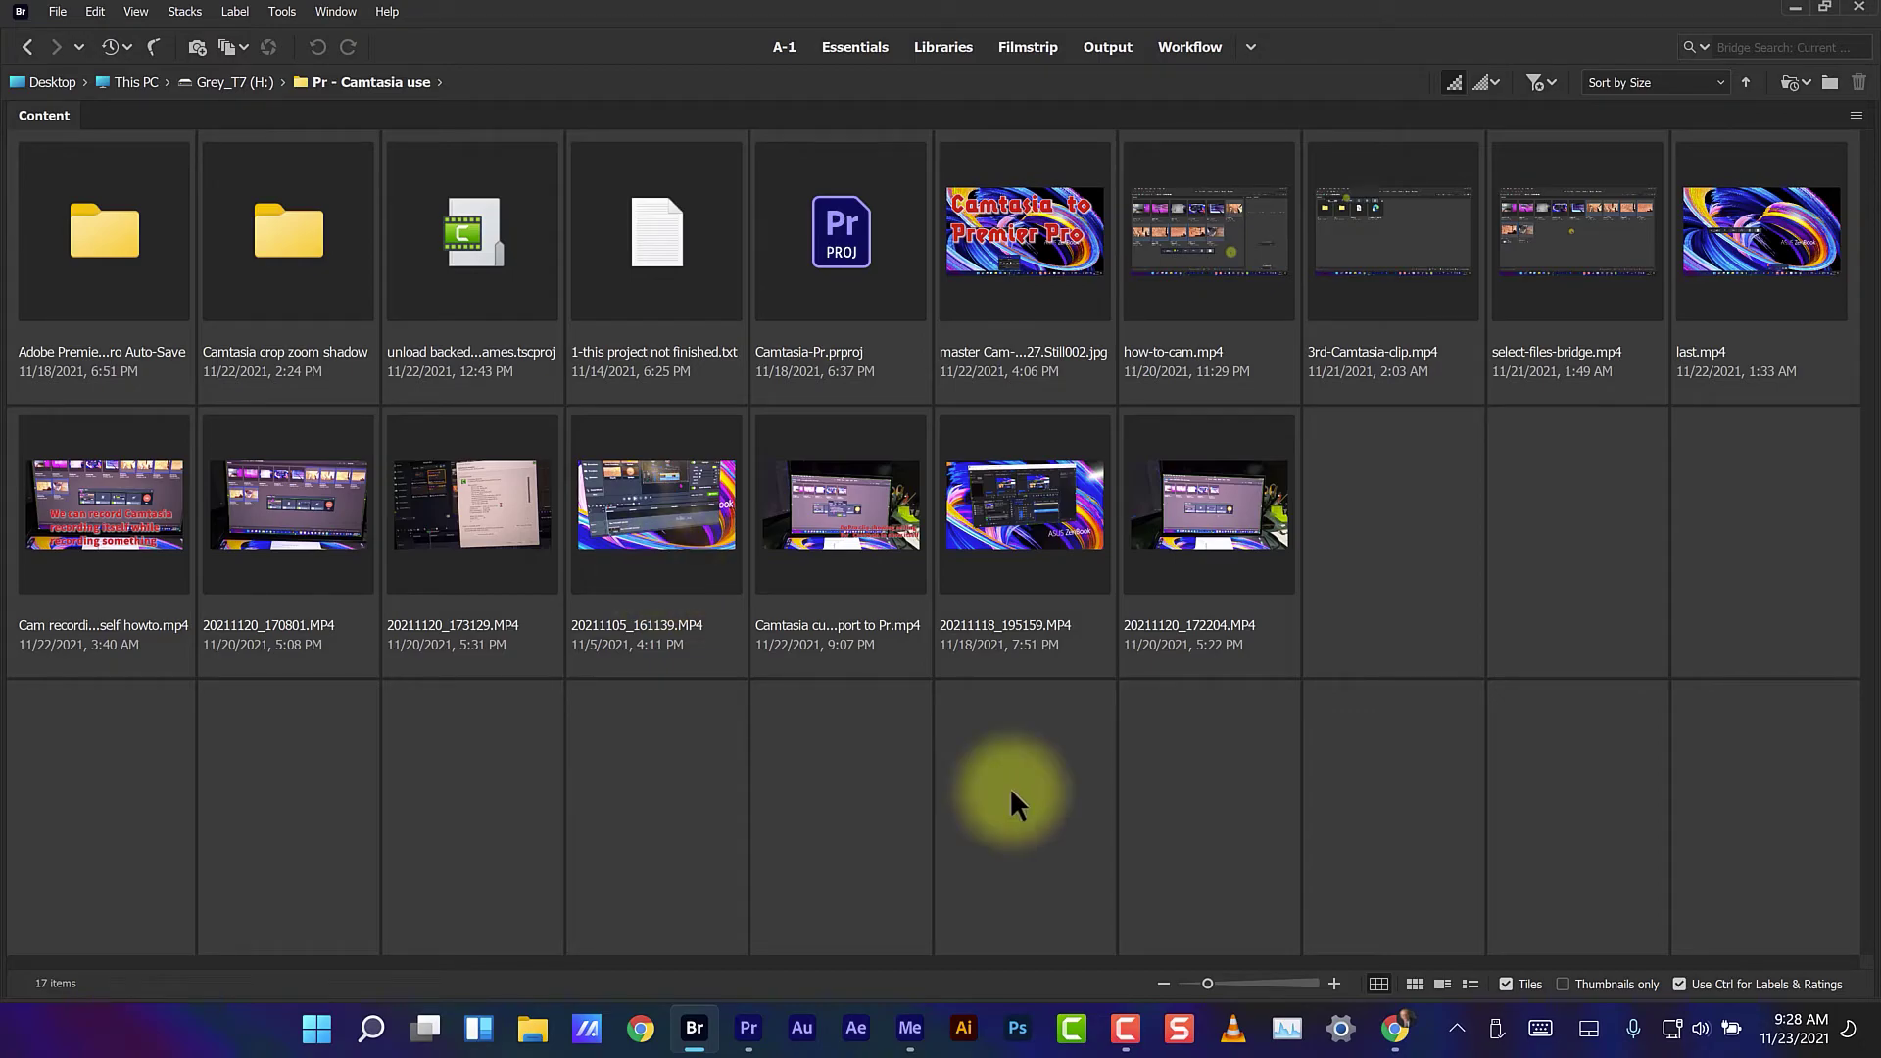
left_click(243, 82)
- Browse the AWS1 backup folder on Grey_T7 (H:), then open the AWS2nd part folder
left_click(130, 80)
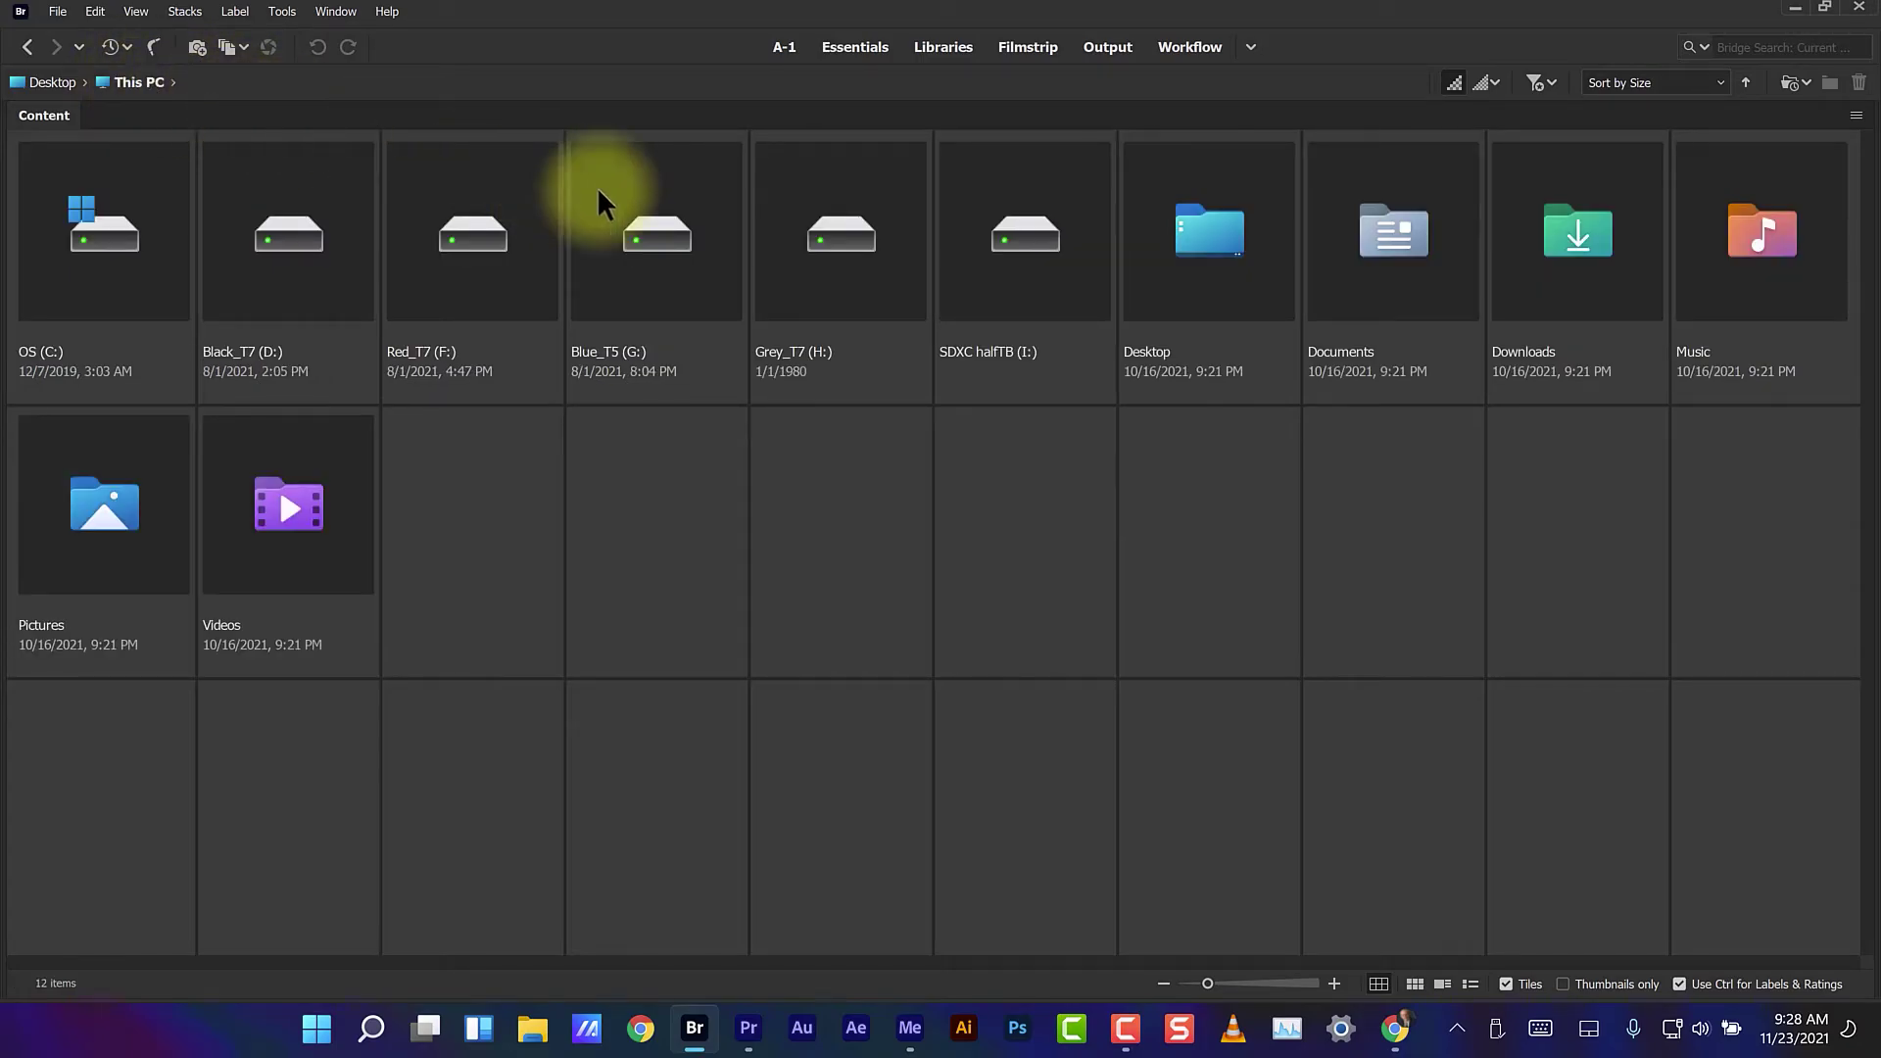
double_click(843, 247)
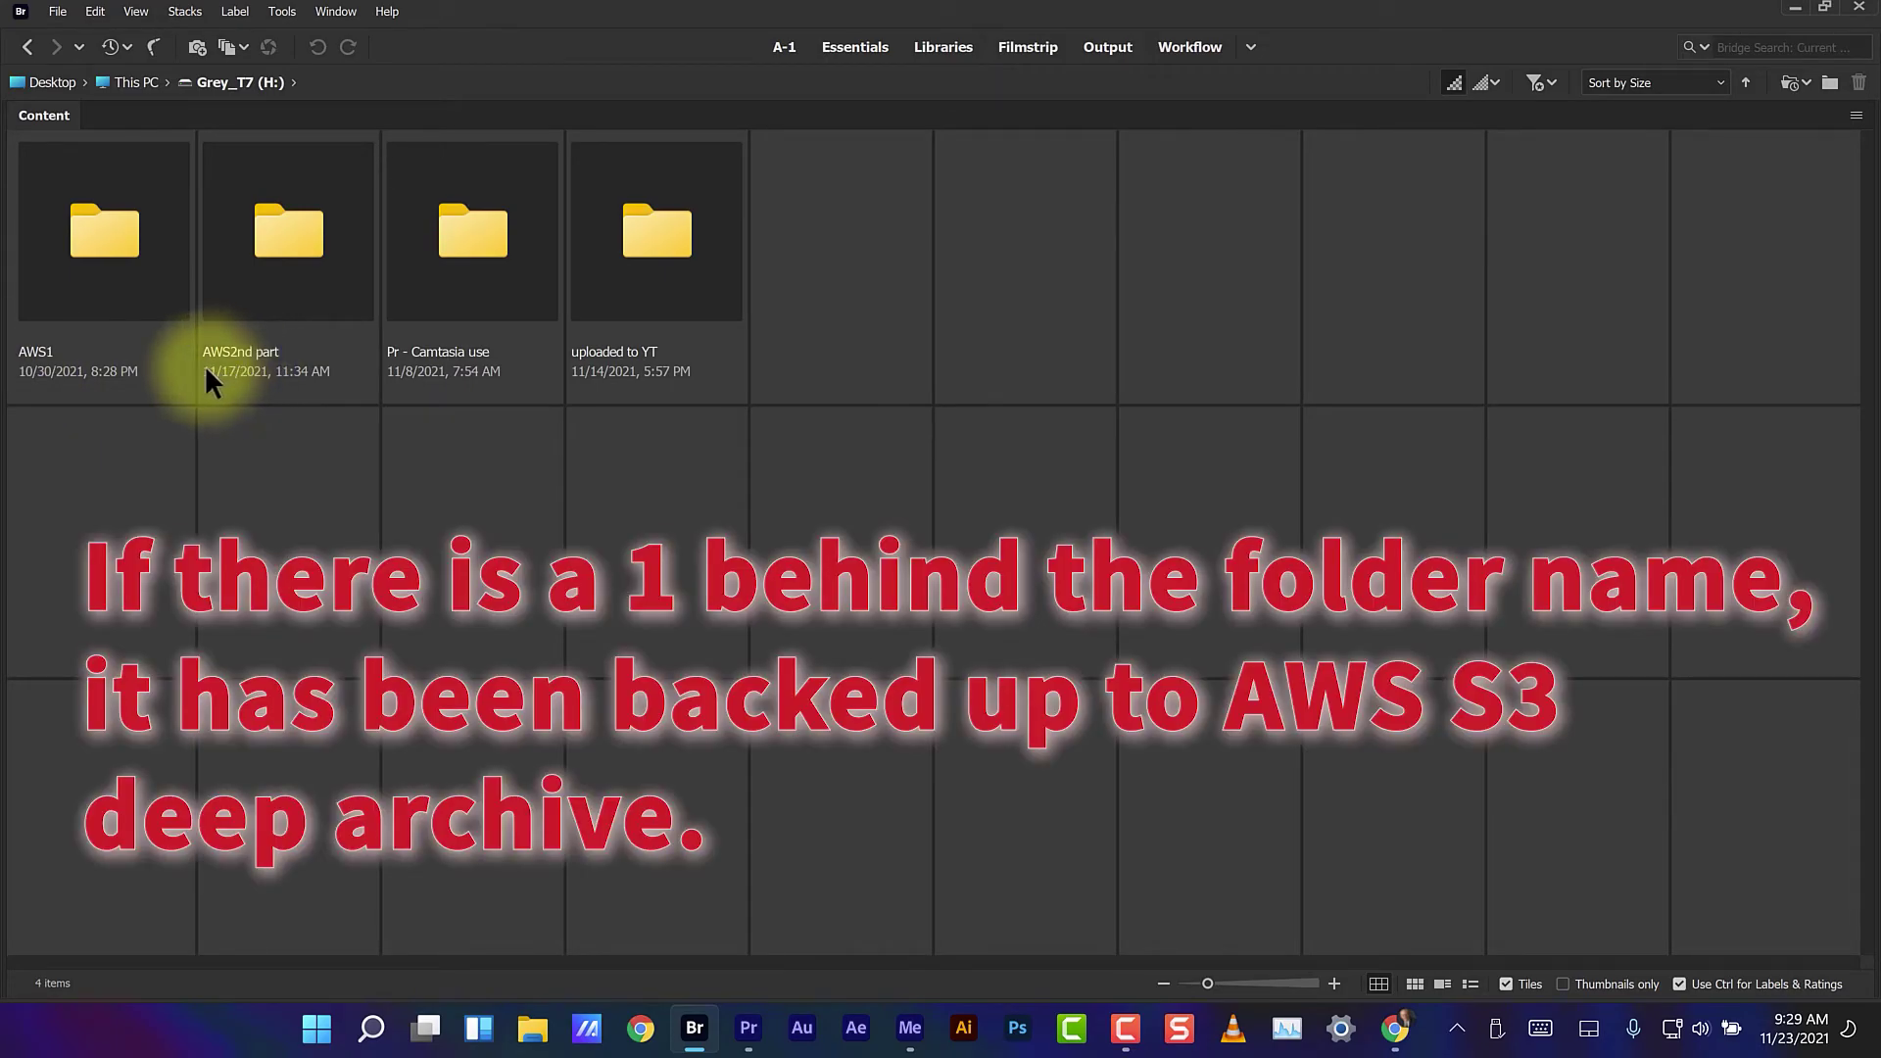
double_click(155, 321)
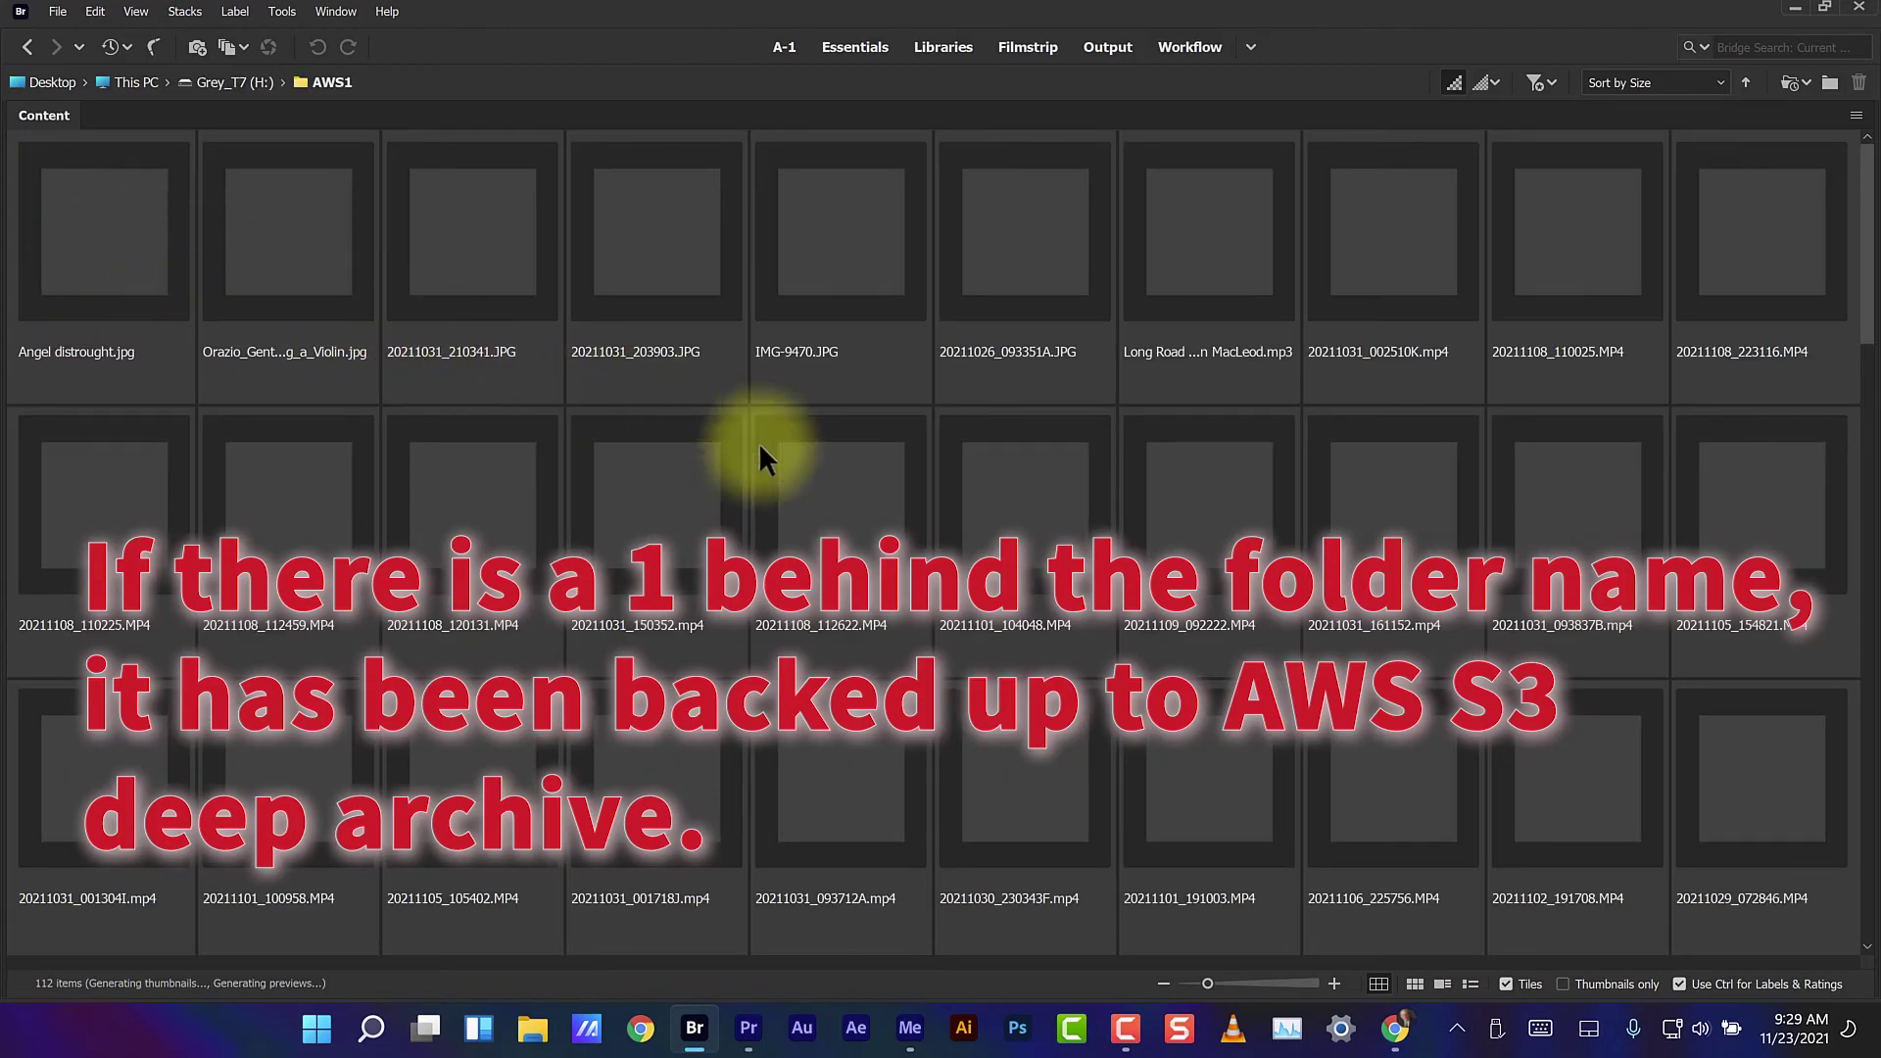
scroll(901, 488, "down", 6)
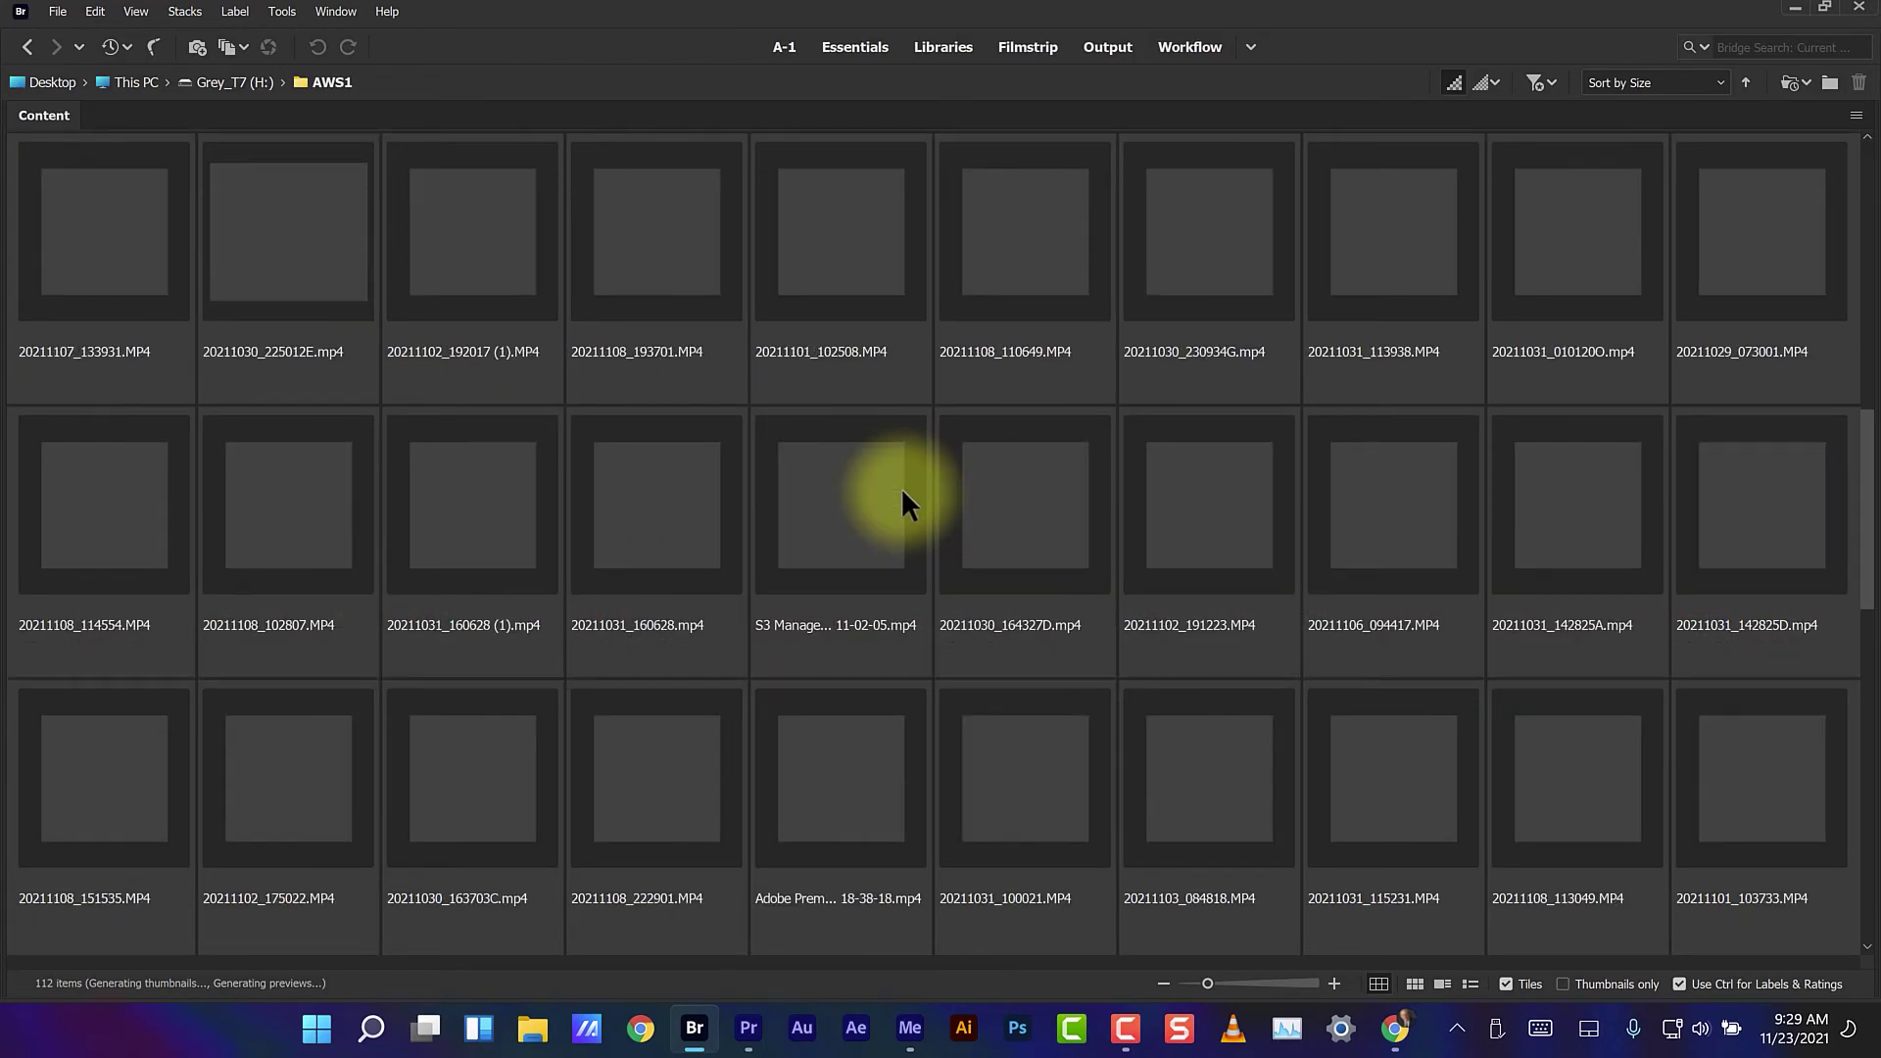
scroll(901, 488, "up", 8)
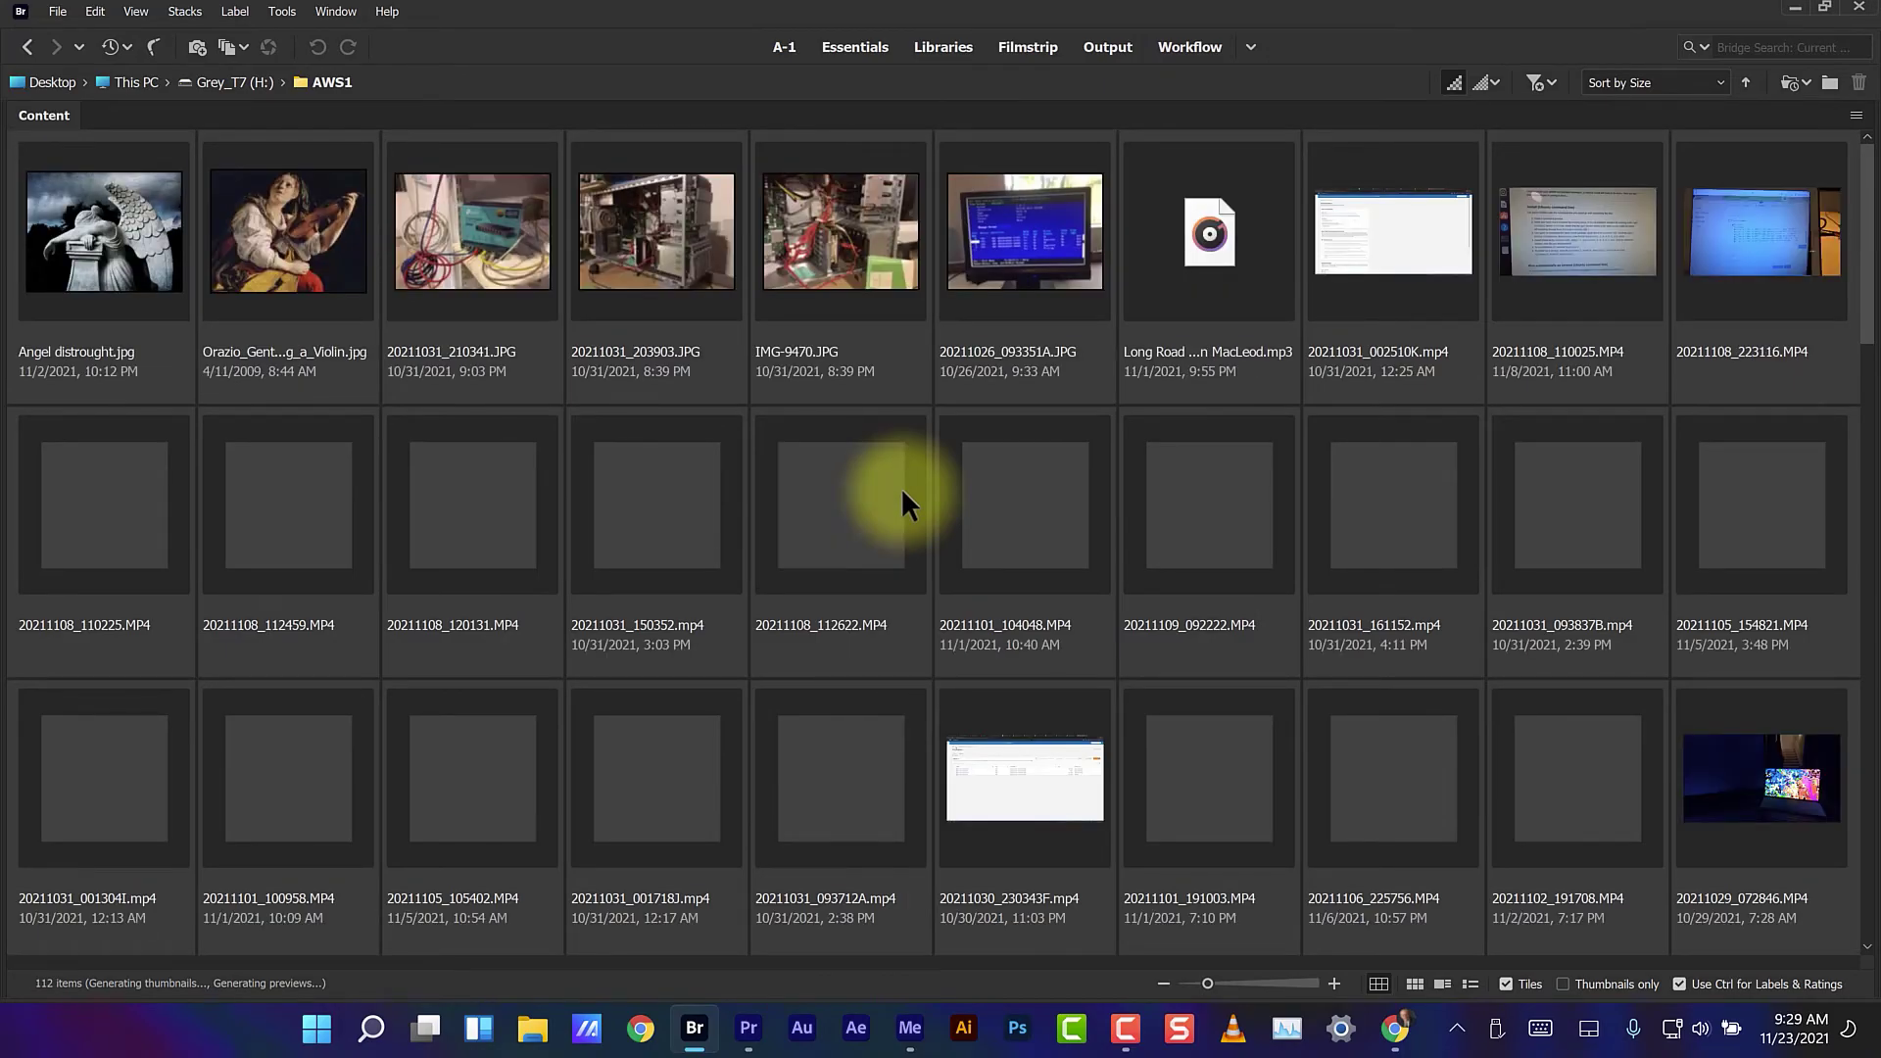
key("ctrl+Up")
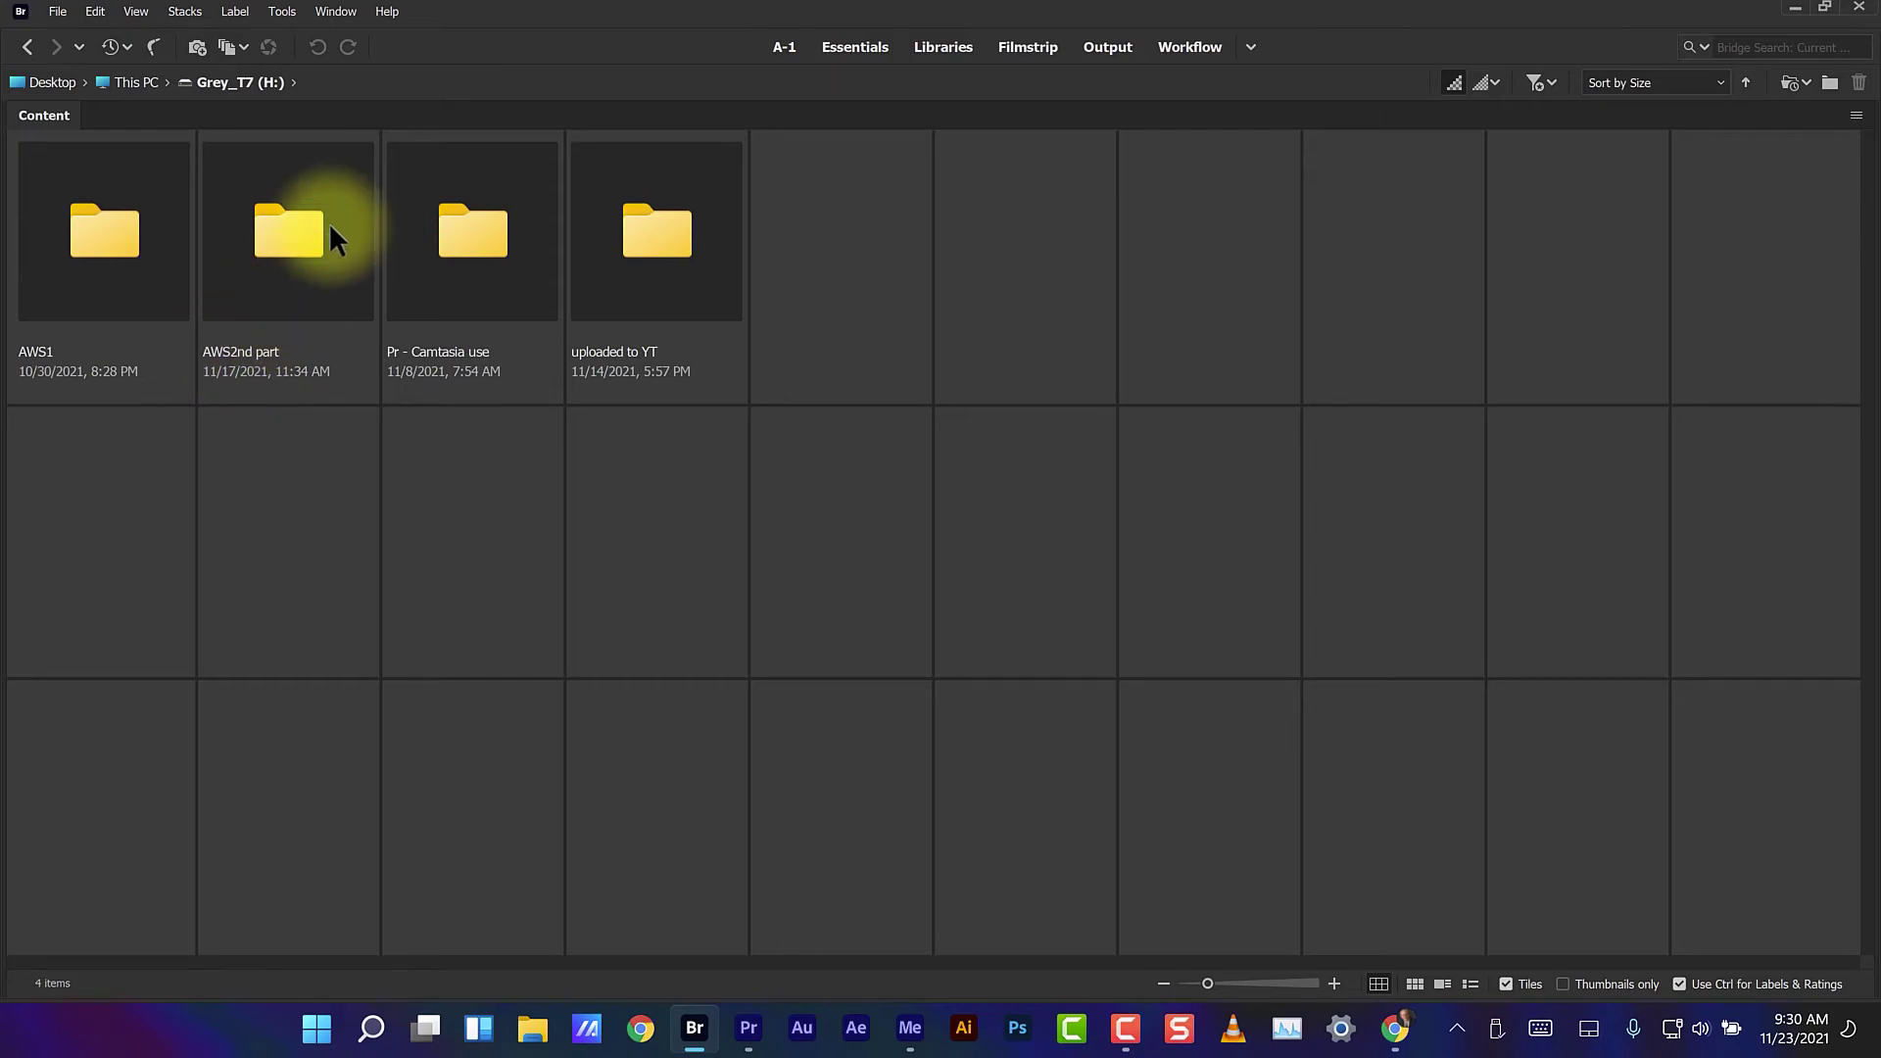
double_click(306, 235)
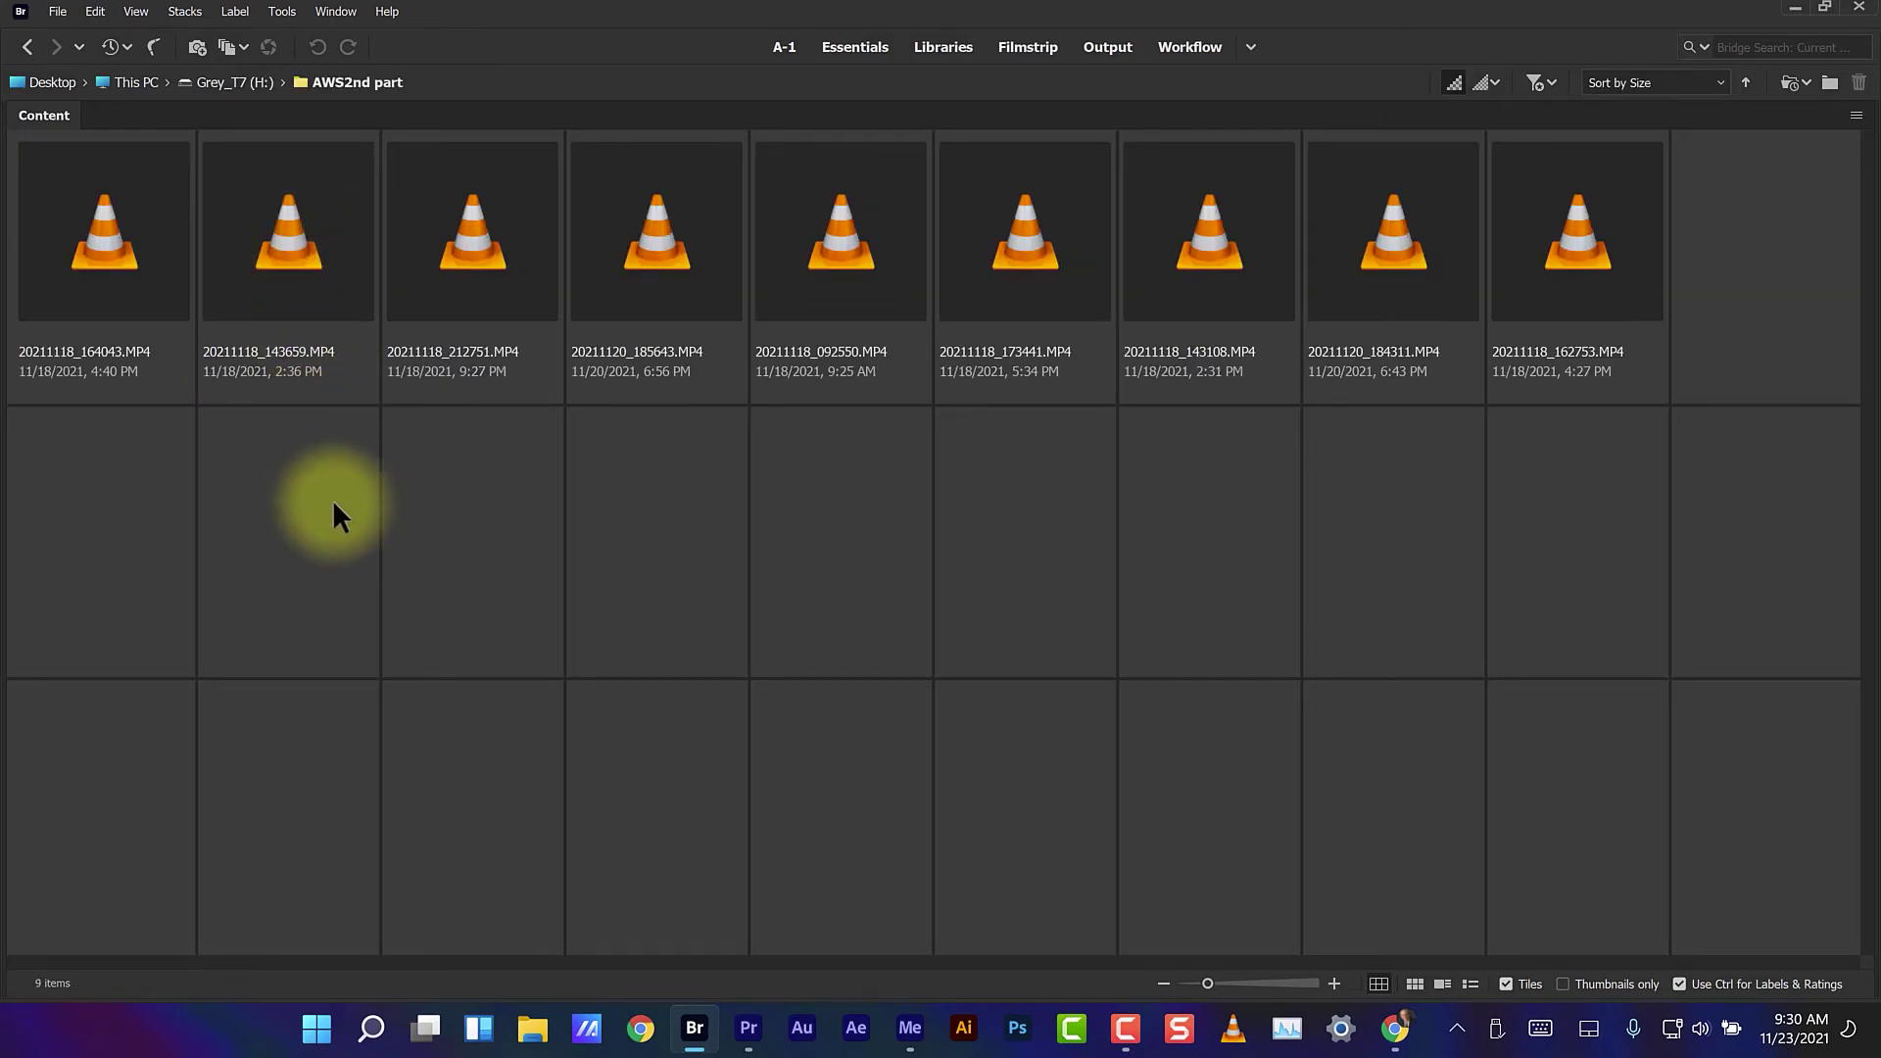
key("ctrl+Up")
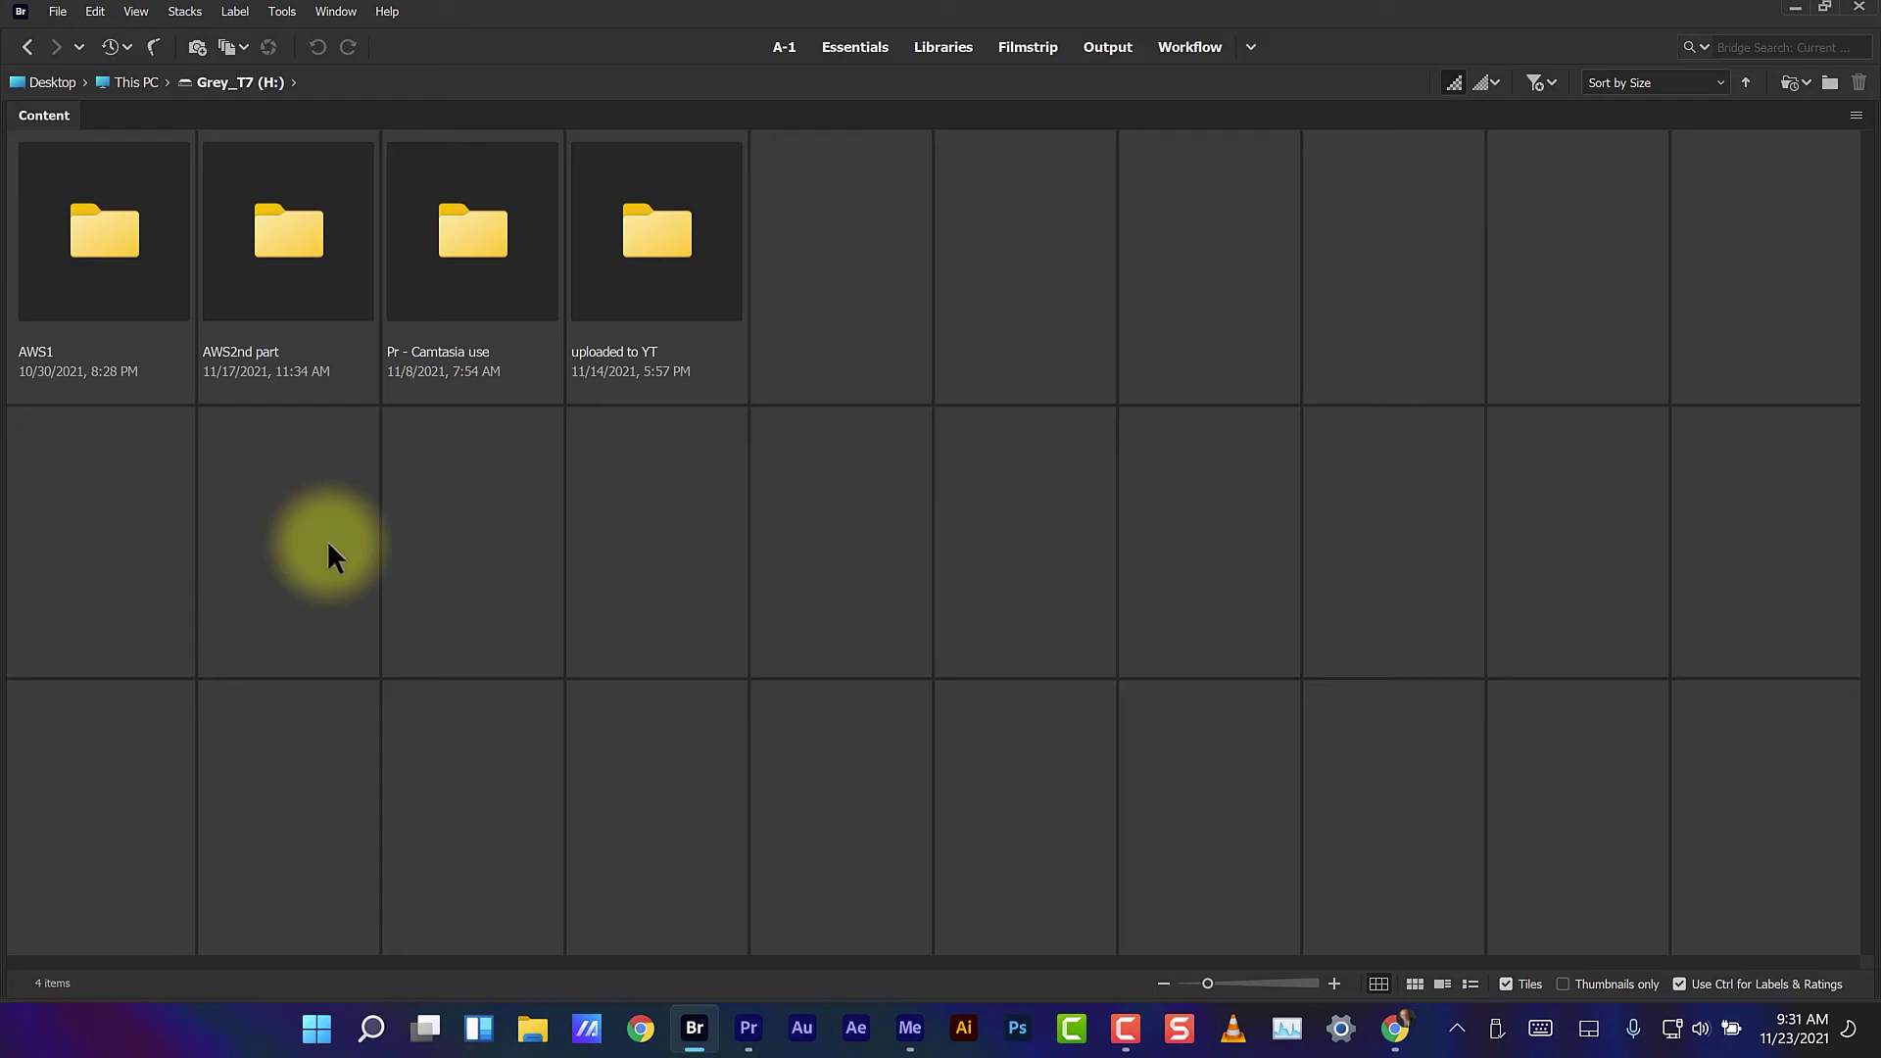
double_click(657, 239)
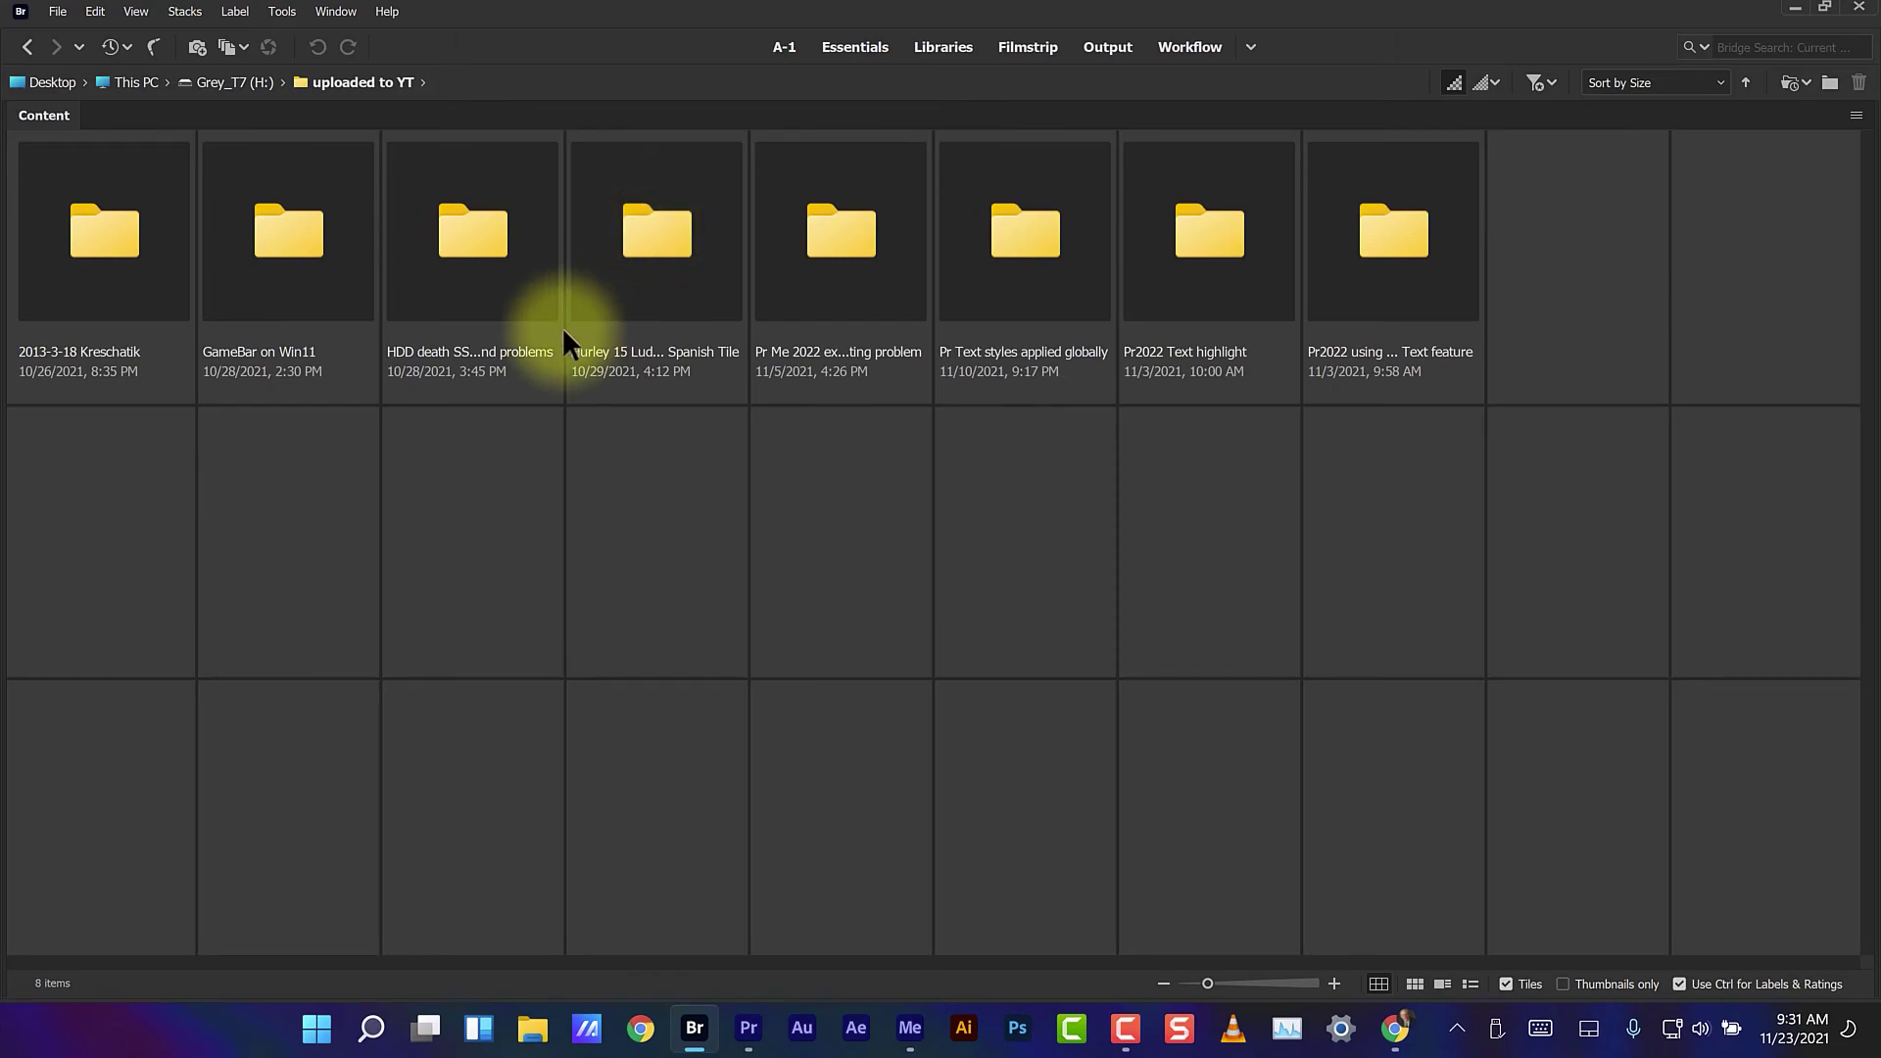
double_click(220, 80)
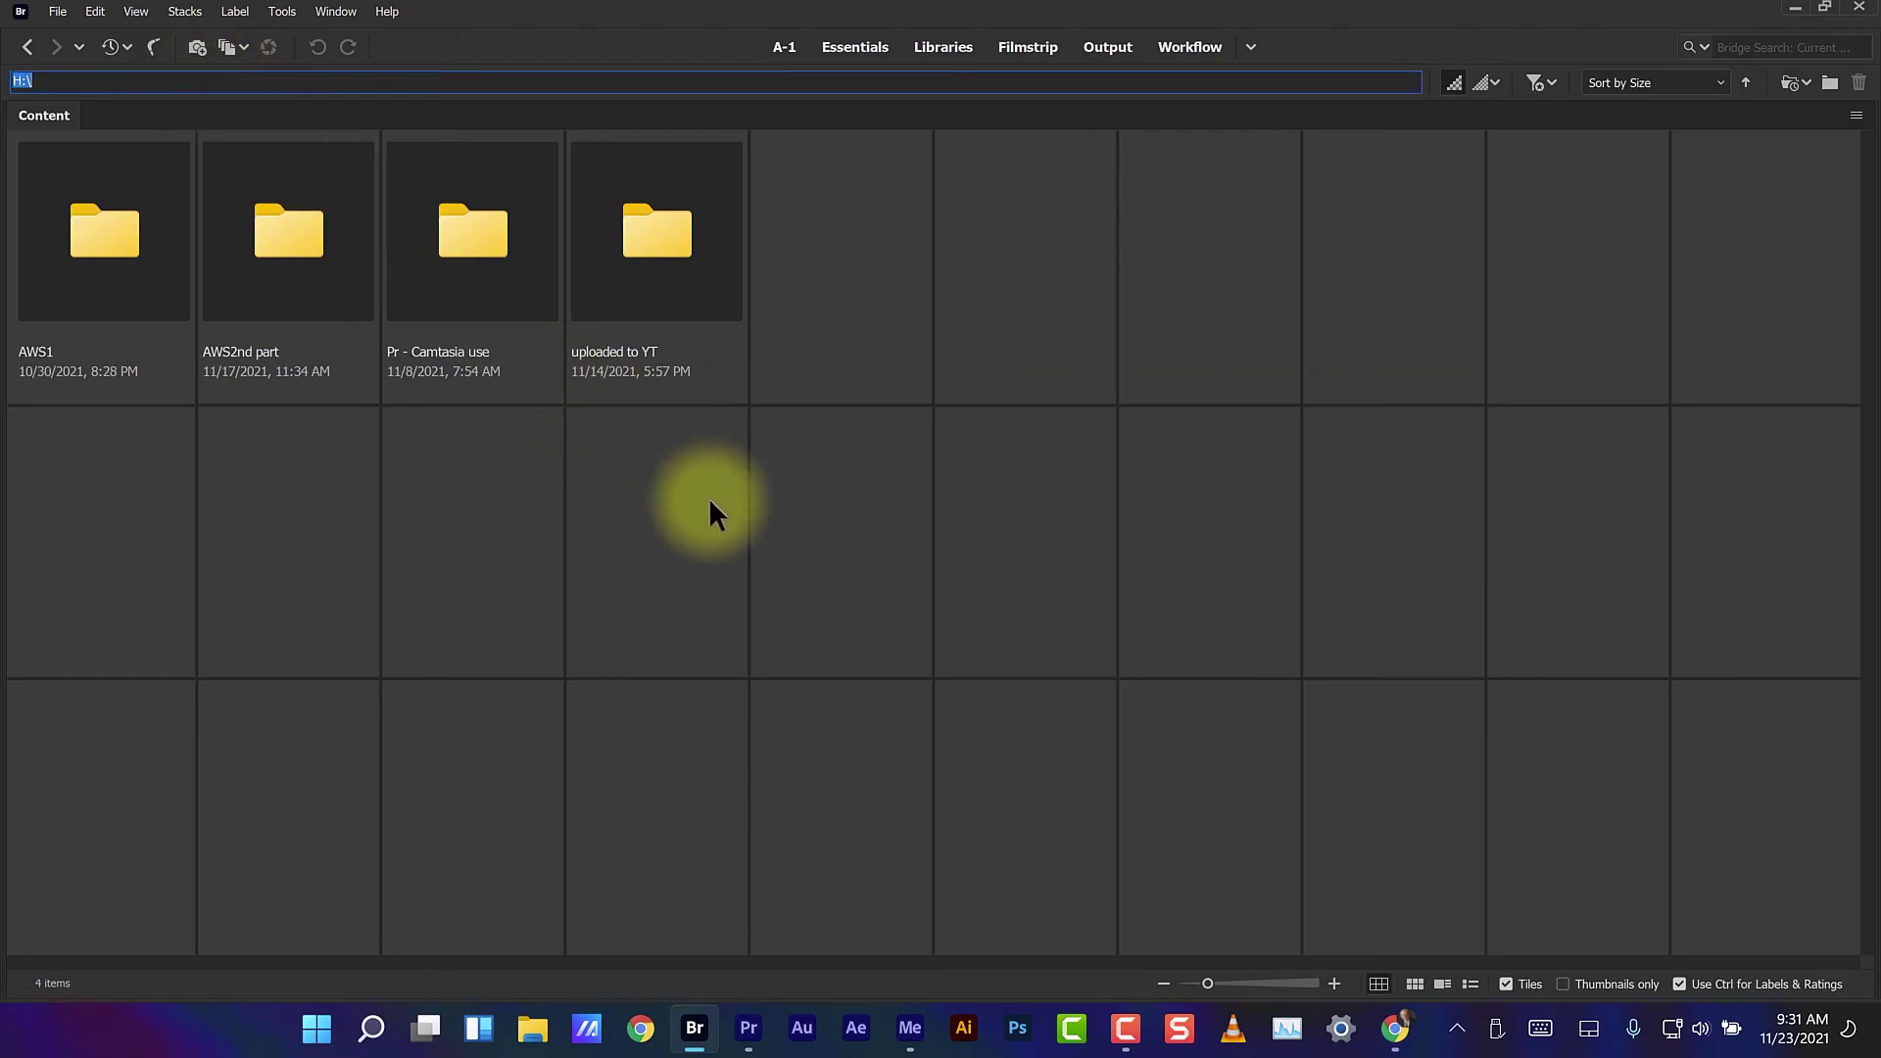
double_click(678, 235)
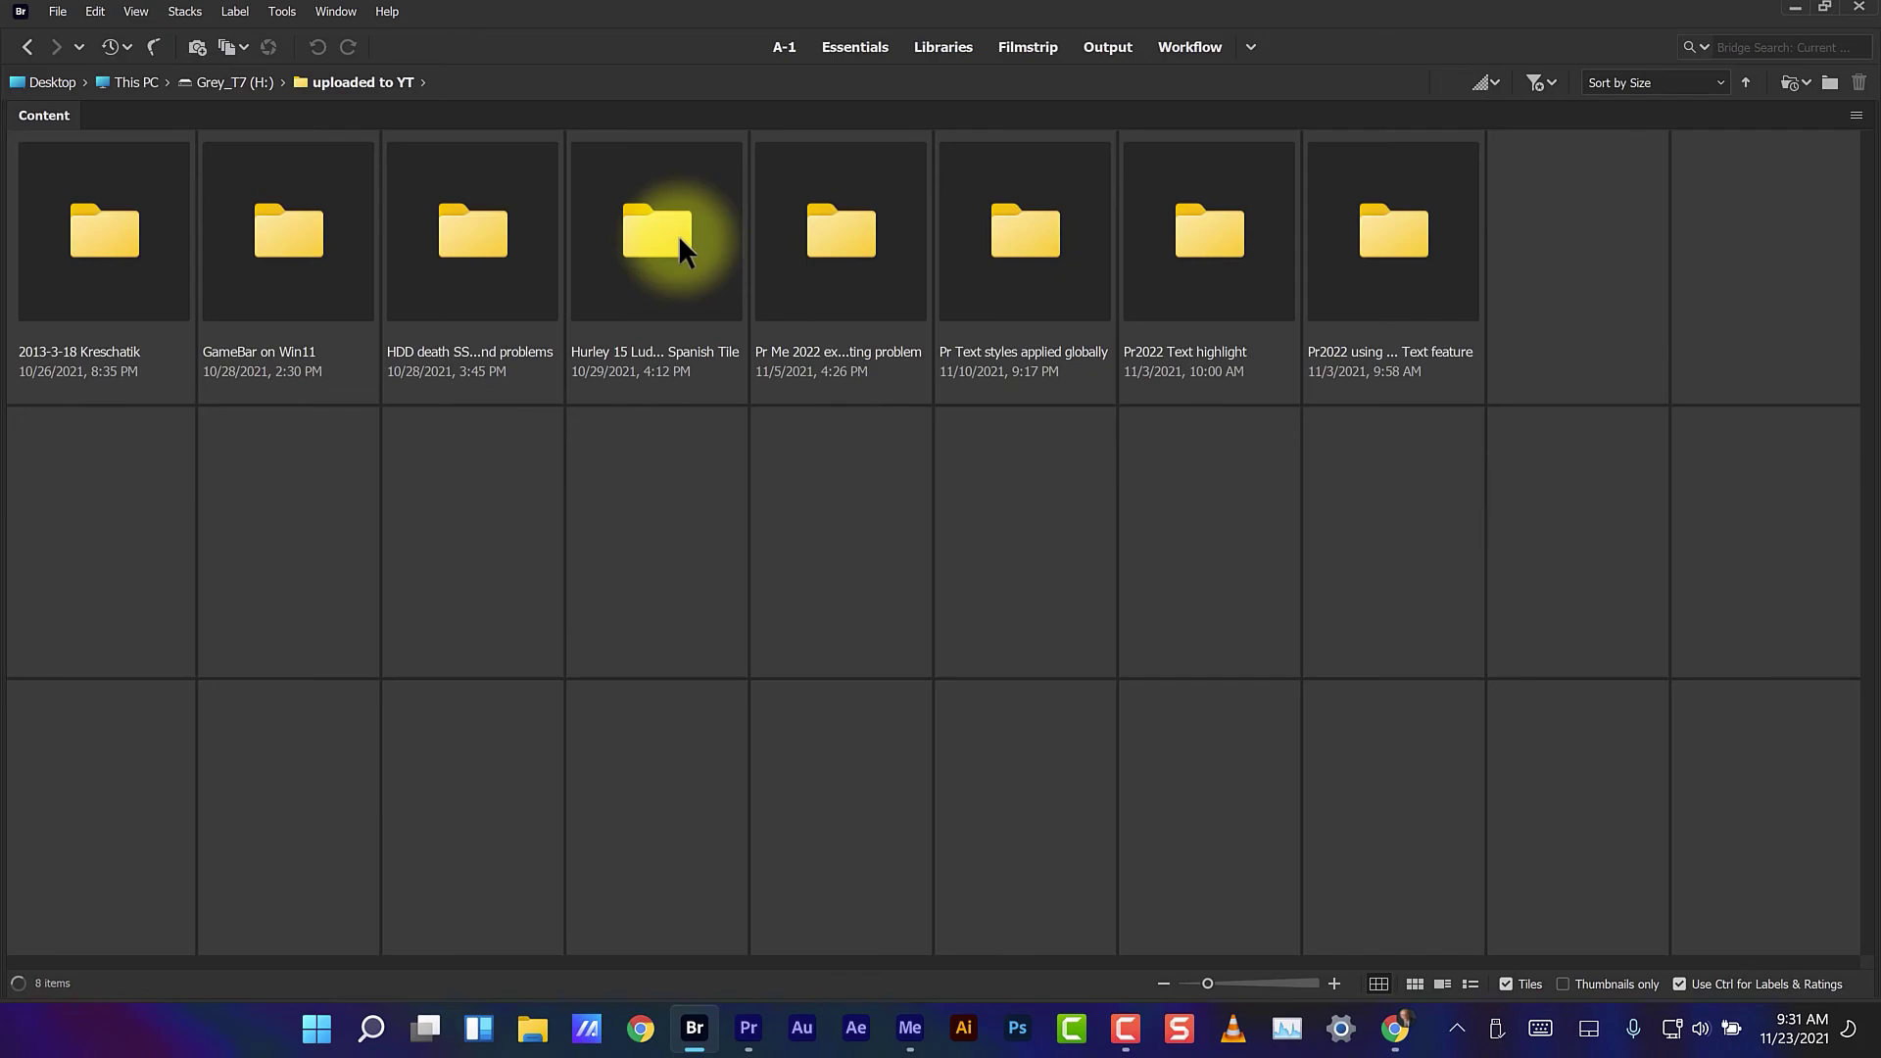
left_click(677, 233)
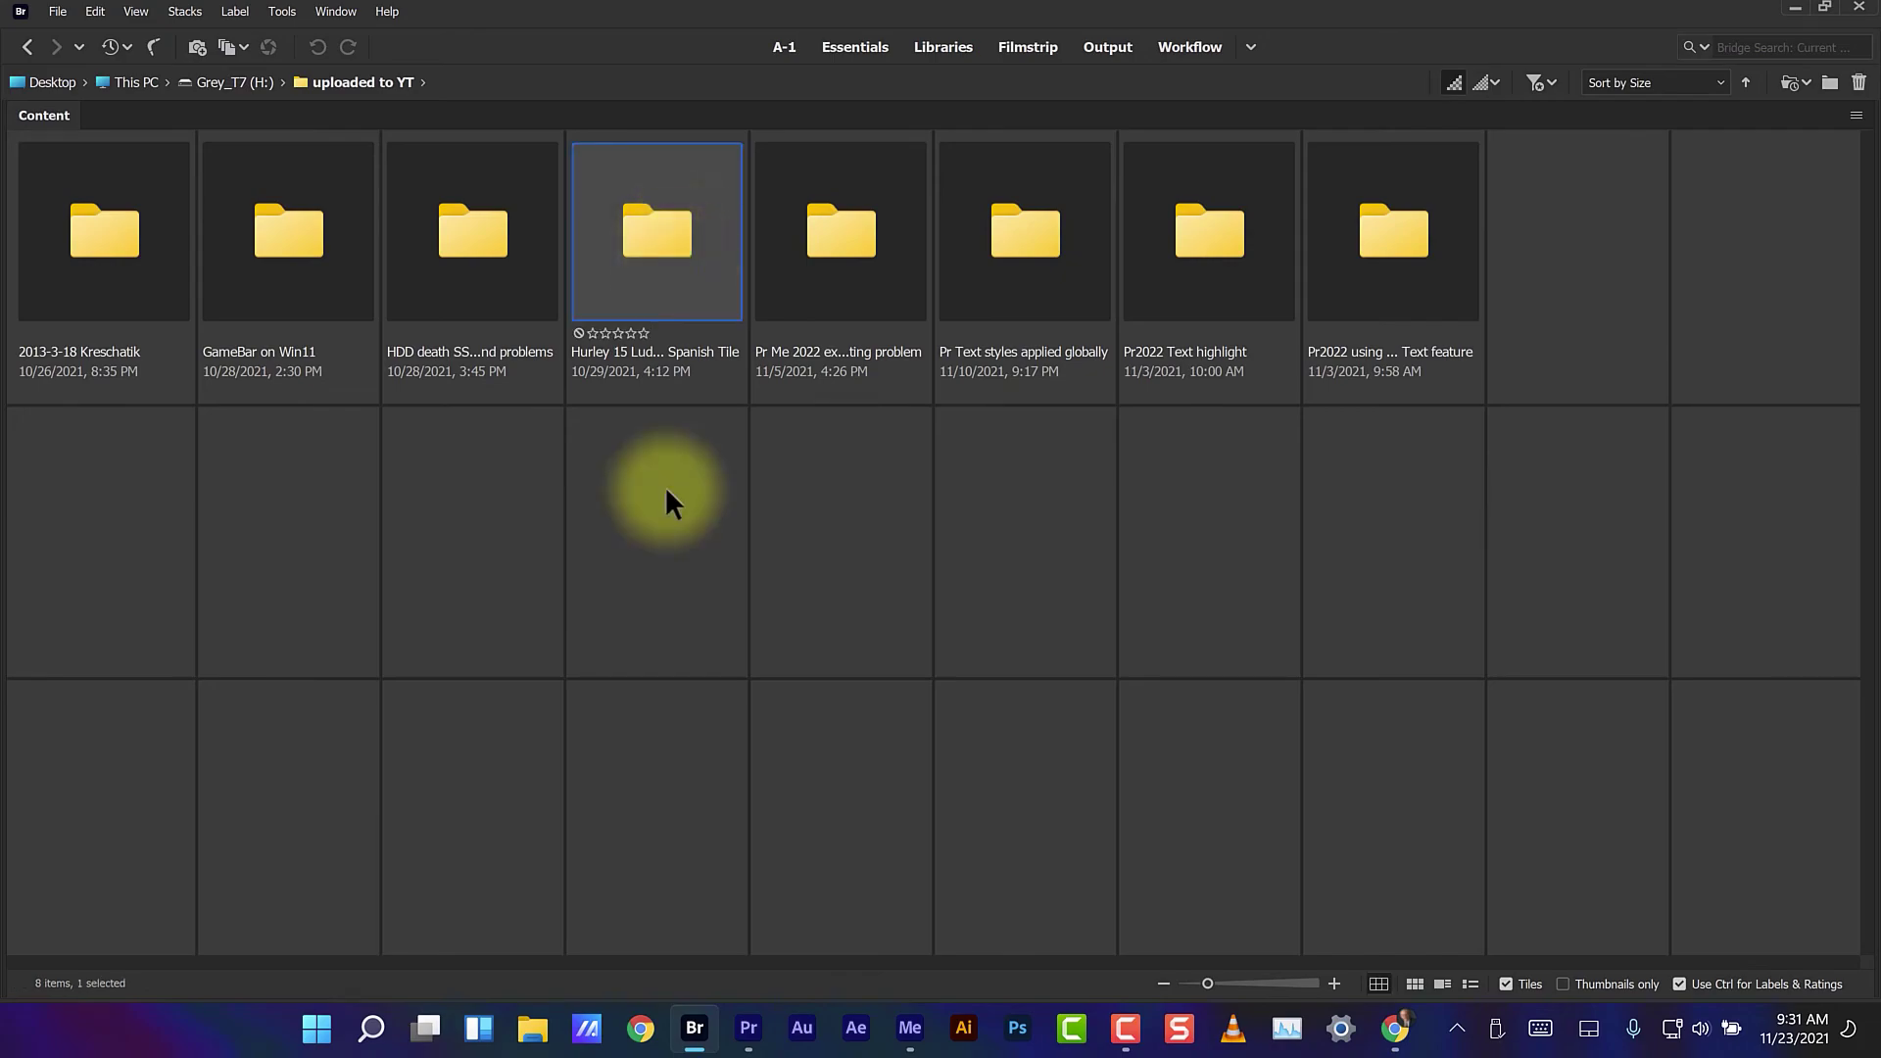
left_click(235, 83)
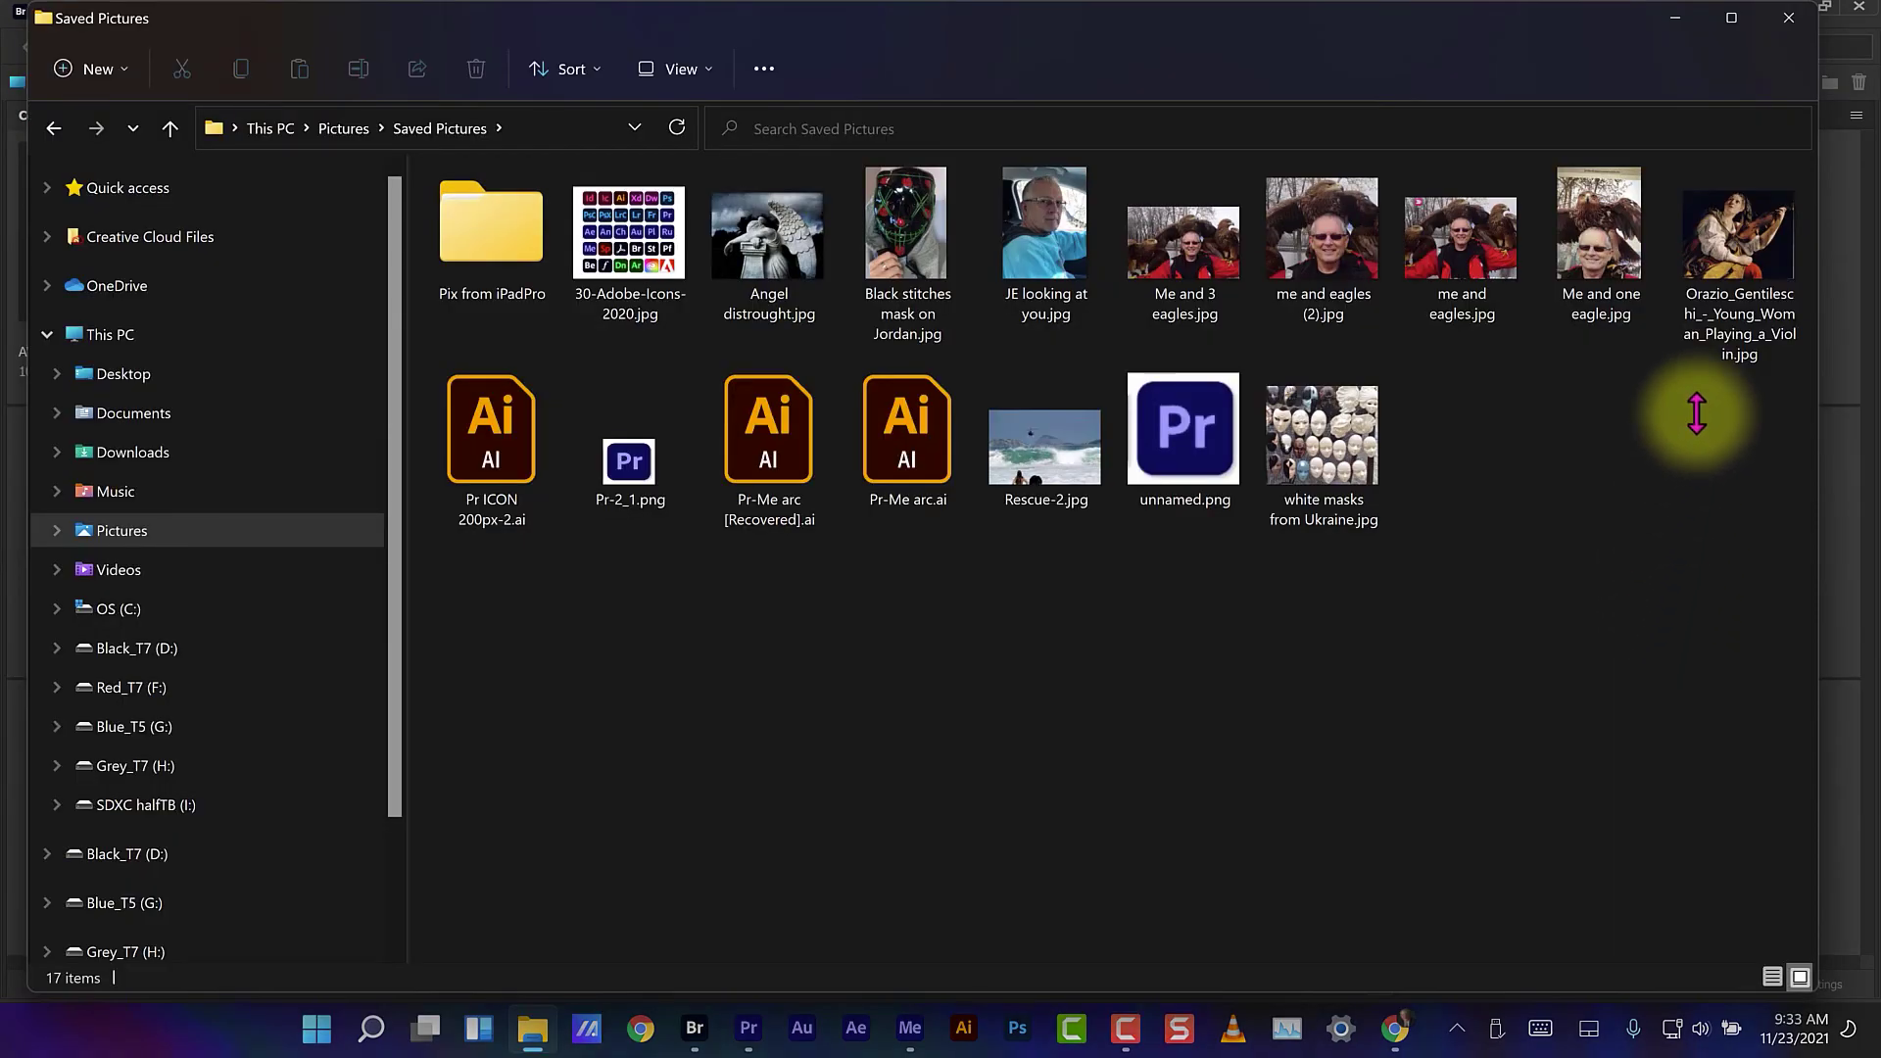
- Close the Saved Pictures window and open the Pr - Camtasia use folder in Bridge
left_click(1788, 18)
double_click(470, 249)
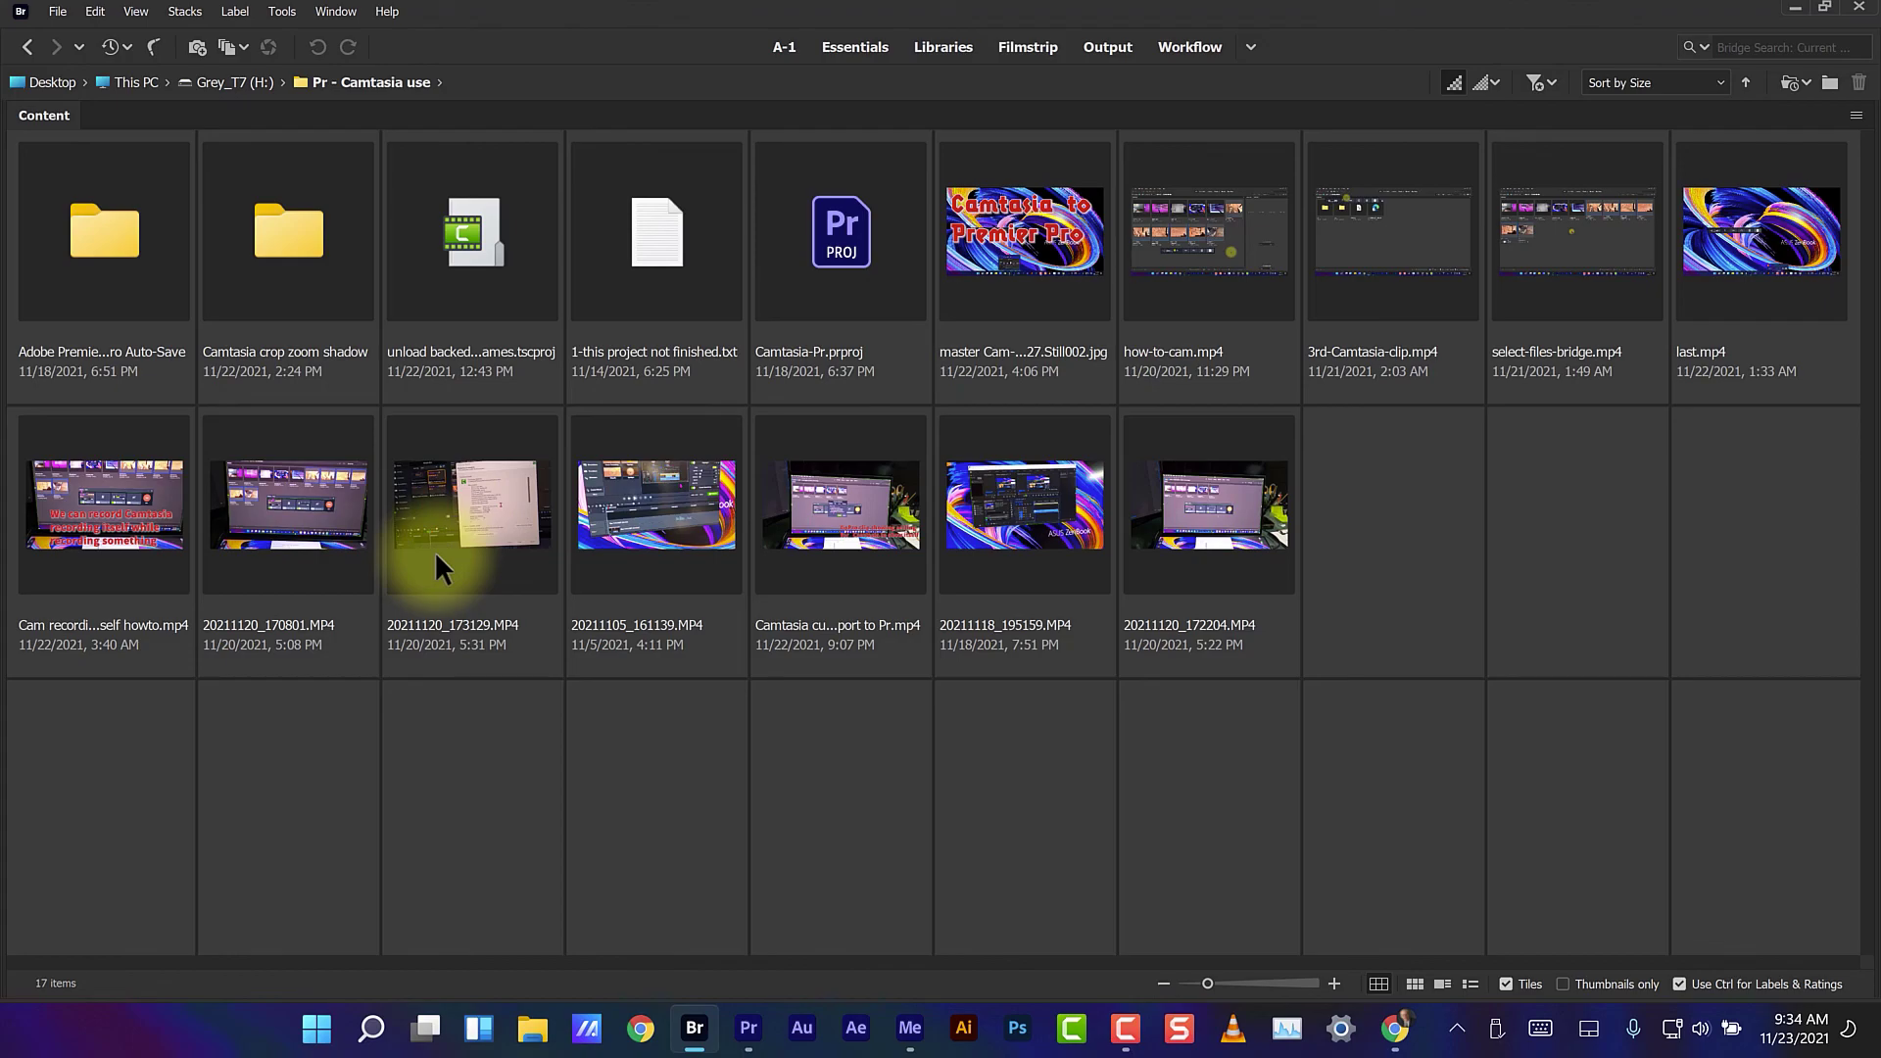
- Return to the Grey_T7 (H:) drive via the path bar
left_click(218, 84)
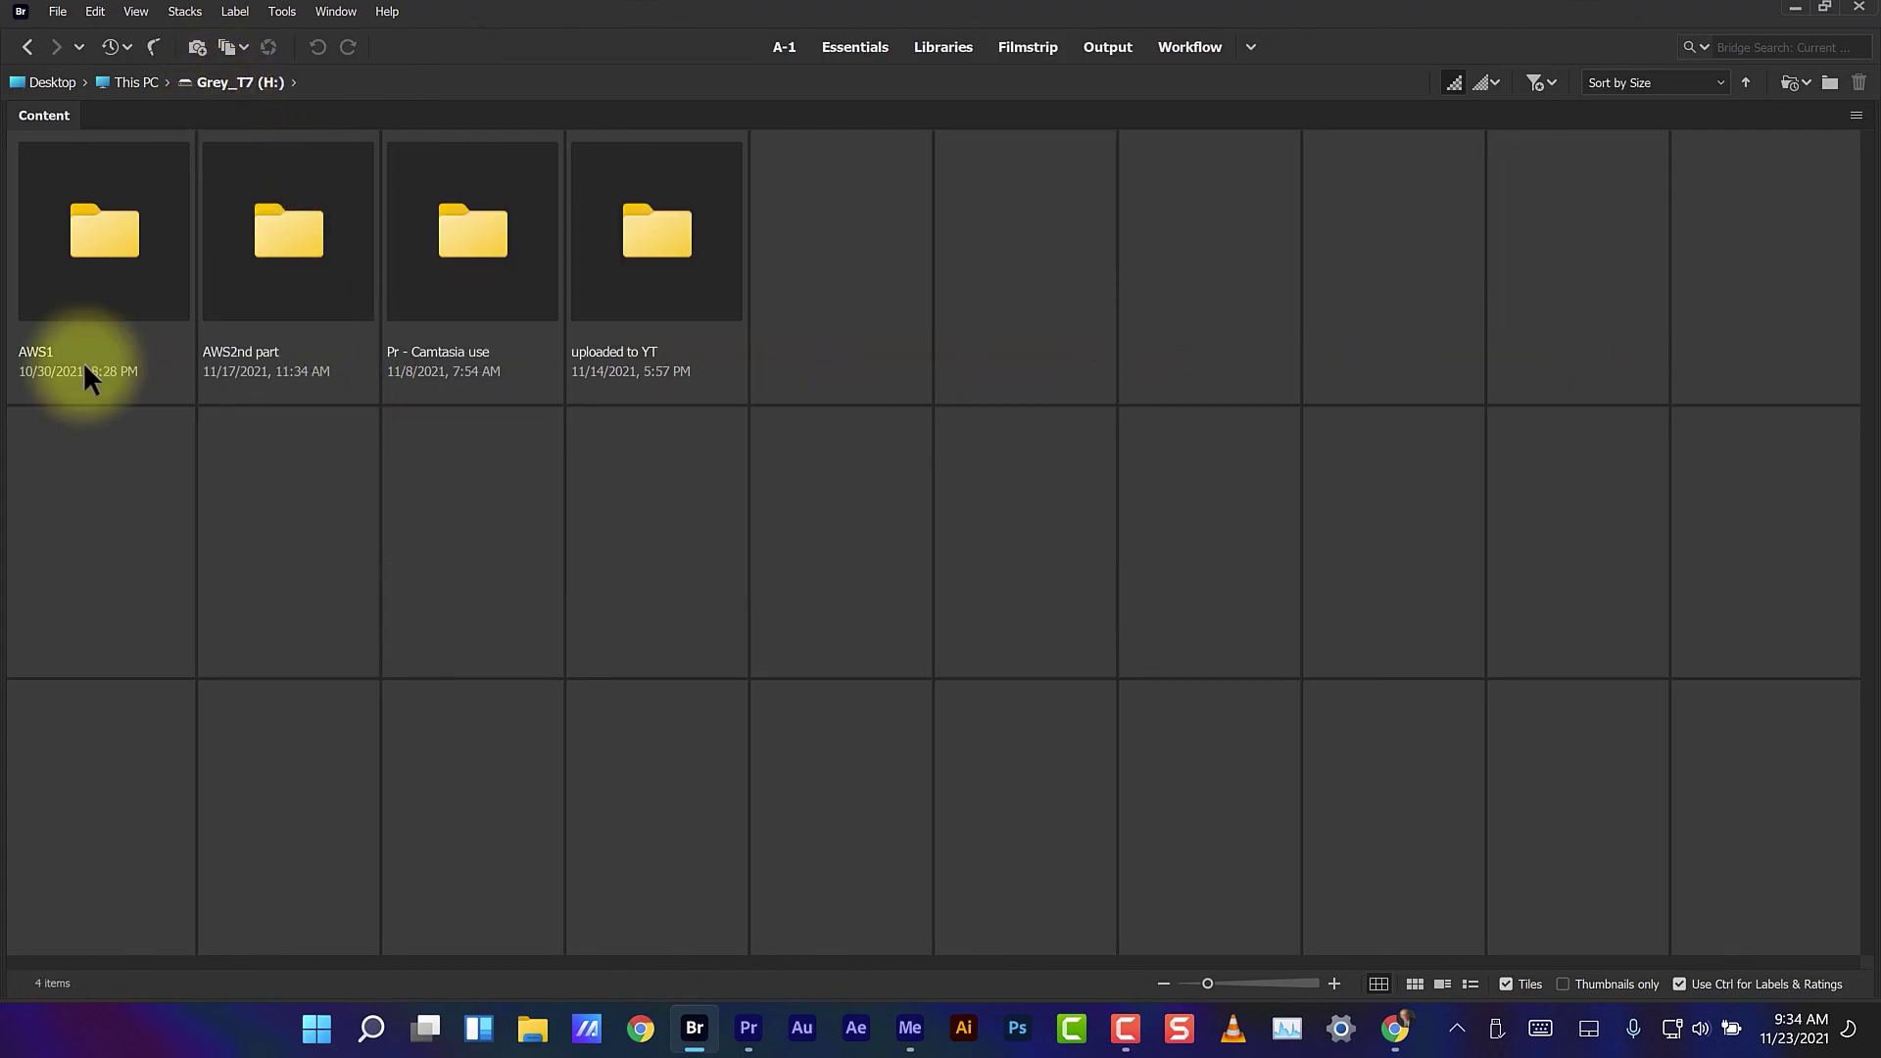